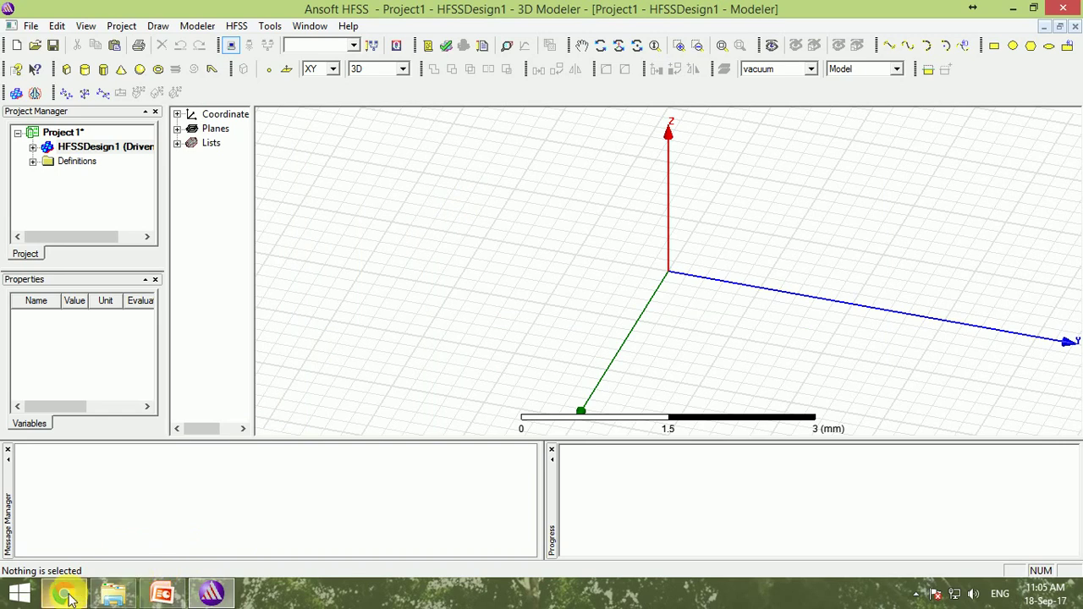
Step: Review the antenna side view, top view and top-view coordinates slides in the presentation
left_click(66, 592)
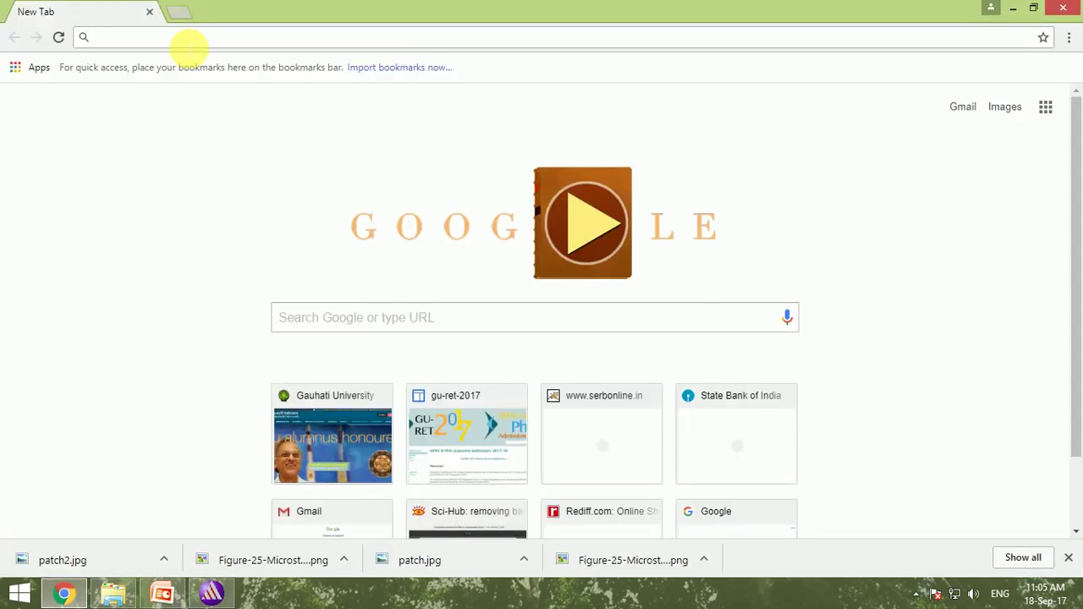
left_click(164, 594)
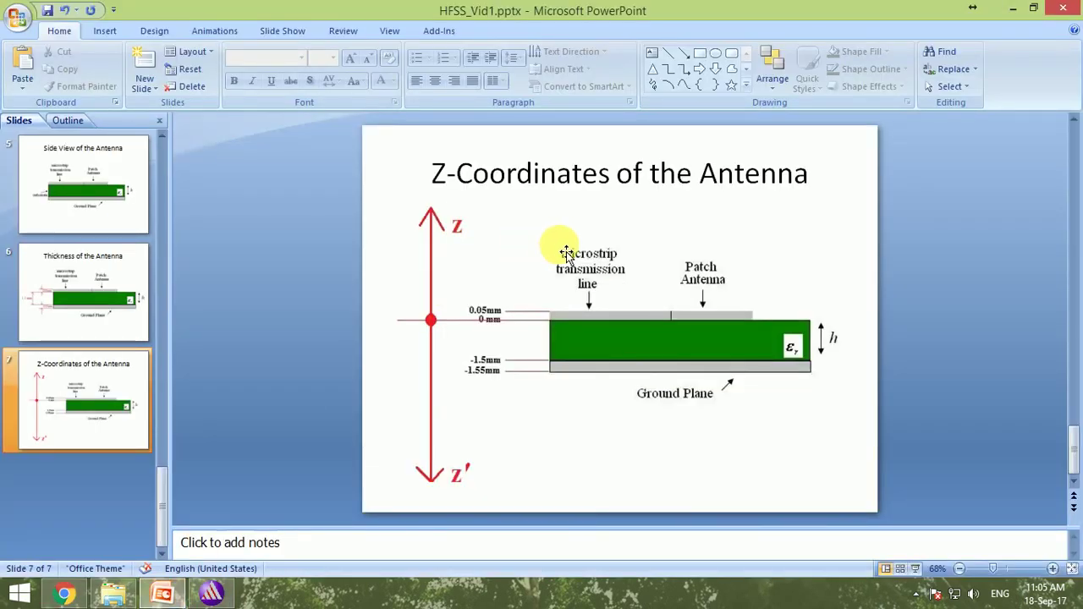
left_click(80, 177)
scroll(83, 186, "up", 2)
left_click(85, 200)
left_click(74, 298)
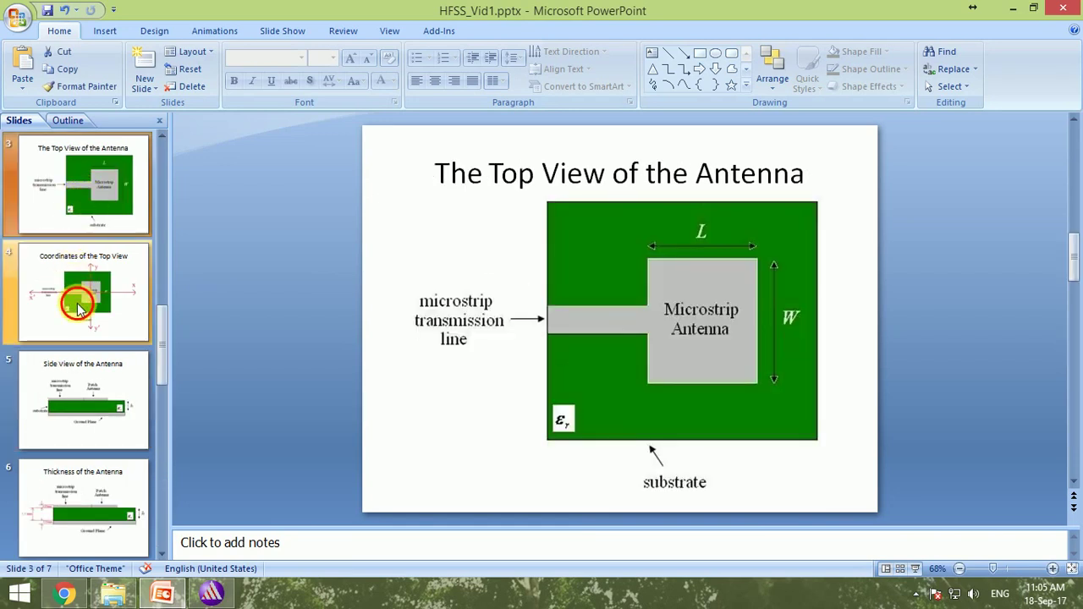
left_click(63, 594)
type("w")
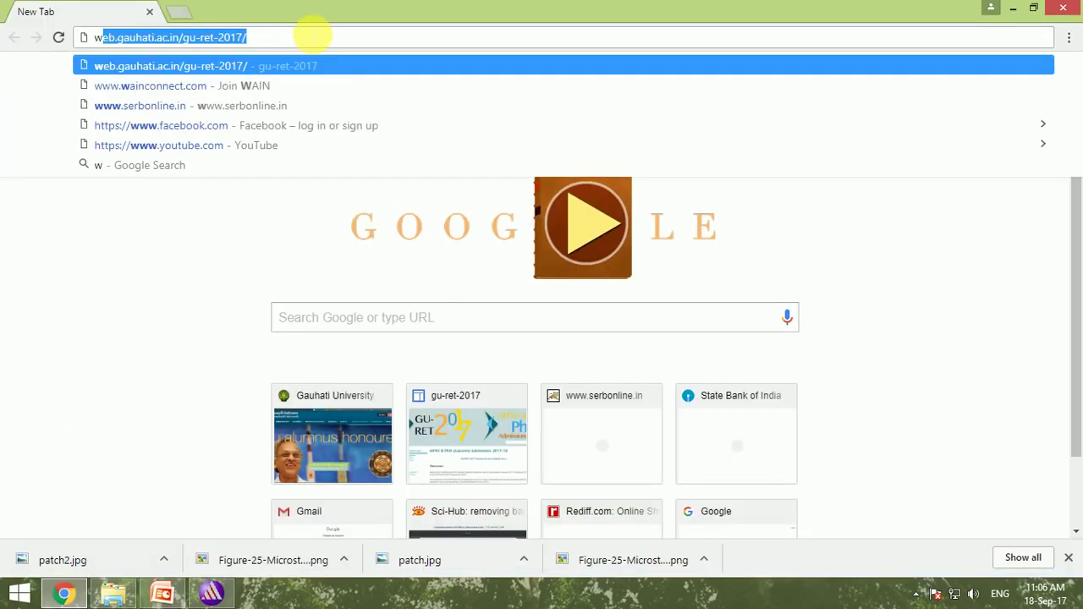
type("ww.emt")
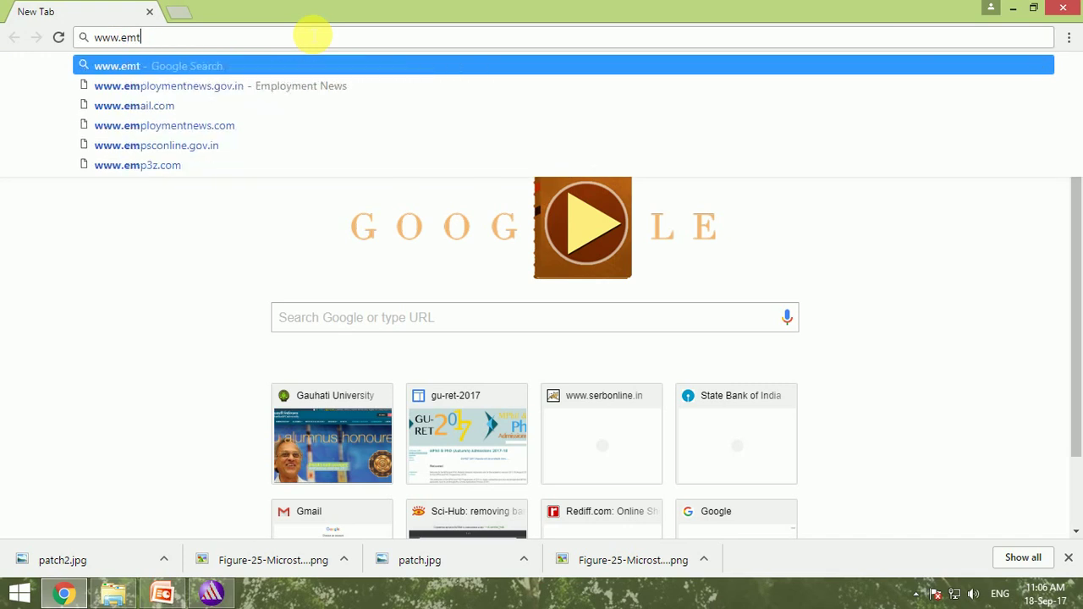
type("alk.com")
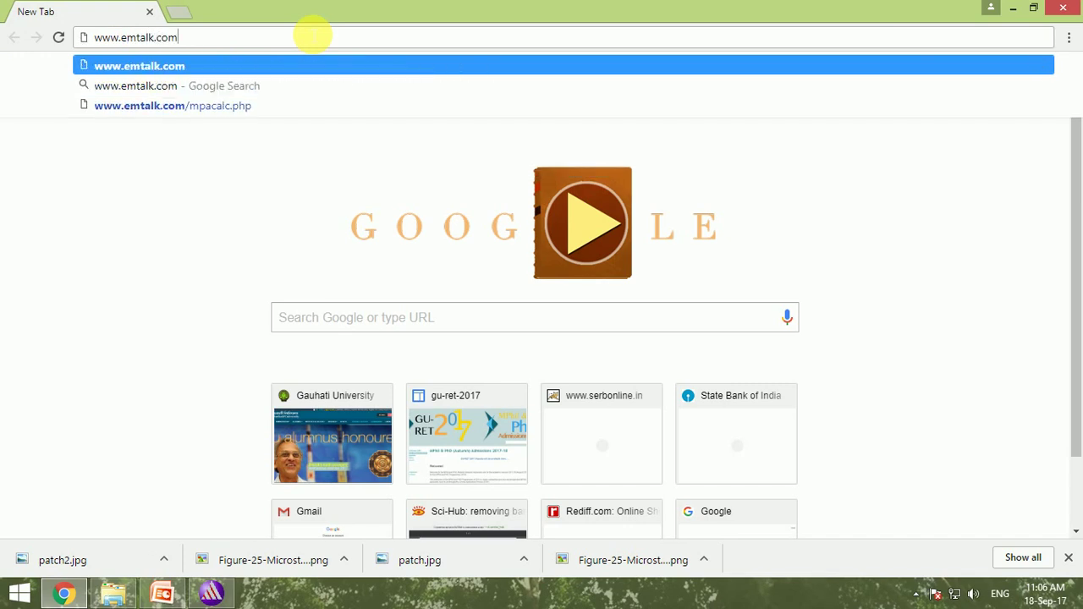
key("Return")
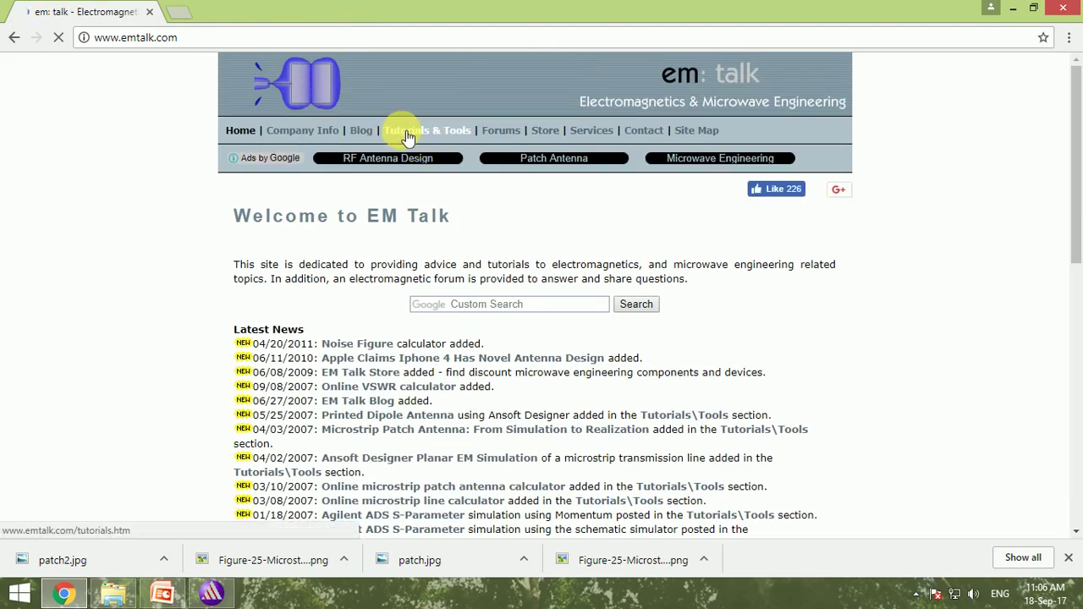
left_click(438, 136)
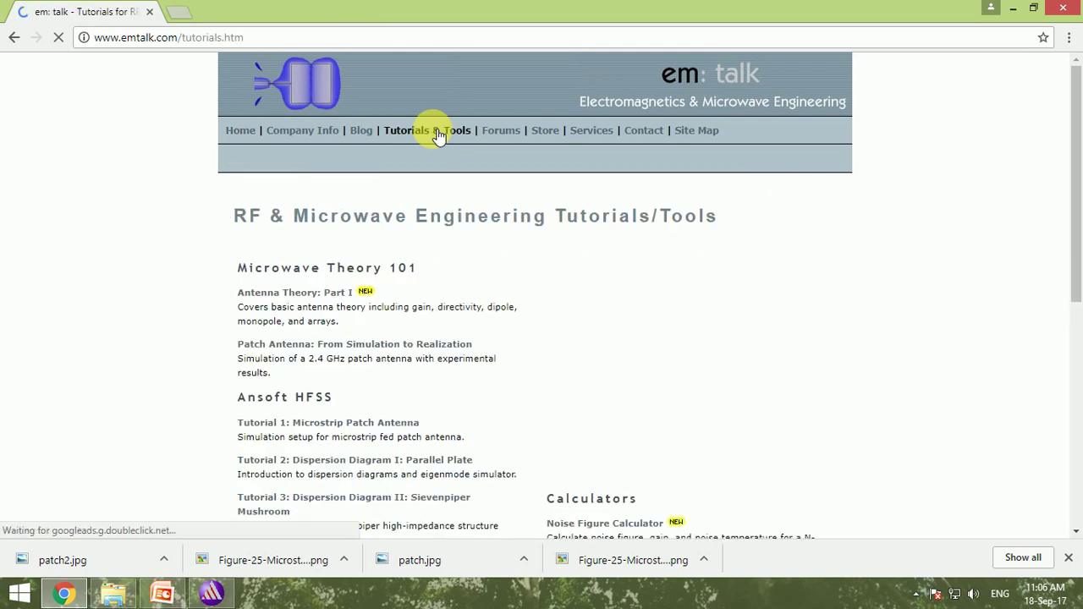
scroll(474, 198, "down", 4)
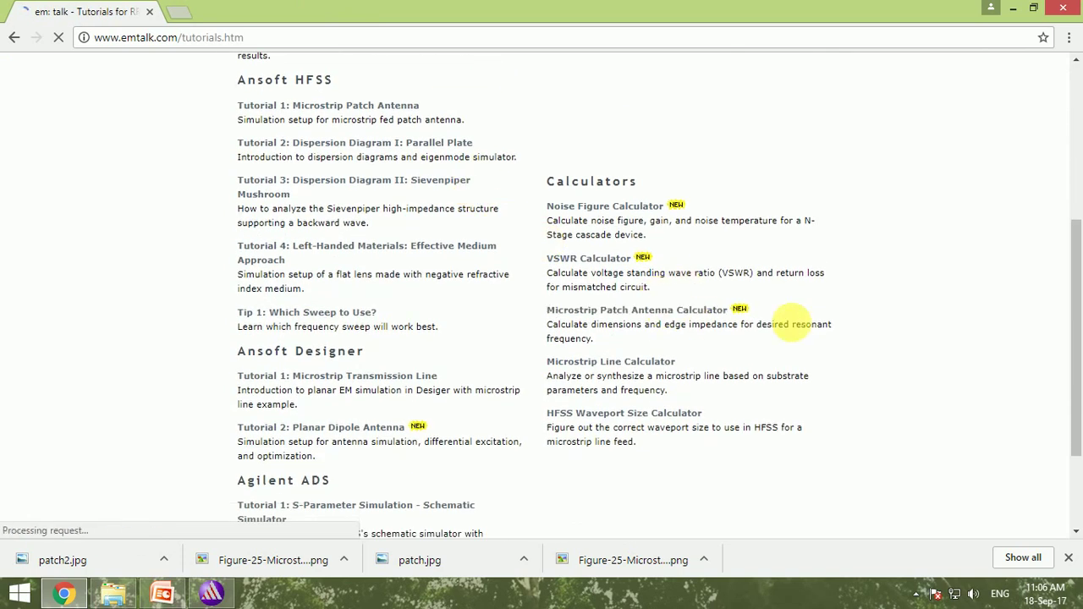
Step: In the Microstrip Patch Antenna Calculator, synthesize a 2.4 GHz patch on εr 4.4, 1.5 mm substrate
left_click(665, 315)
scroll(665, 304, "down", 7)
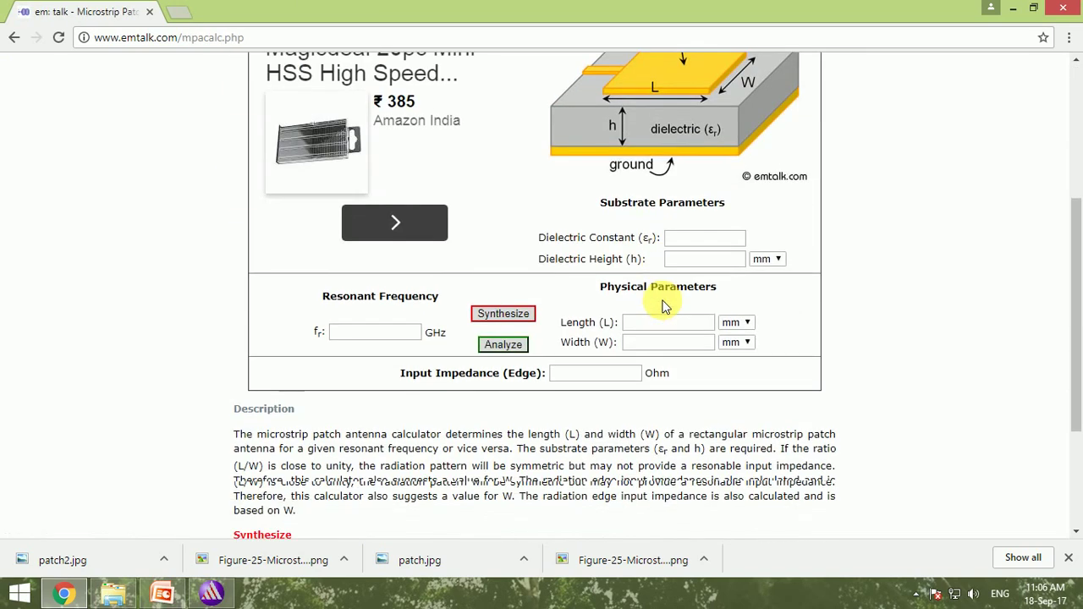
scroll(648, 219, "up", 2)
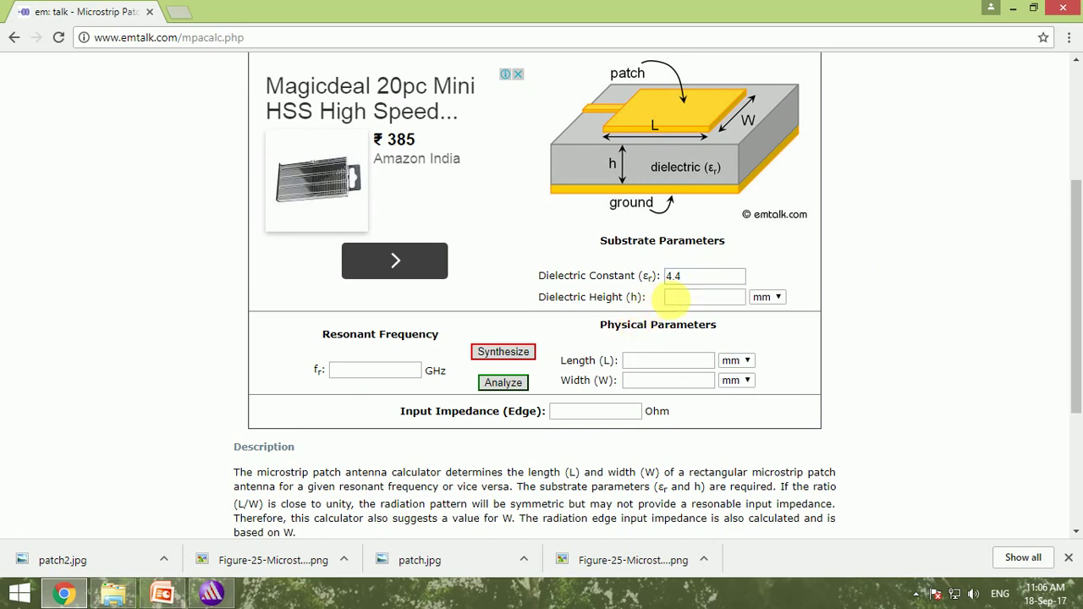
left_click(690, 297)
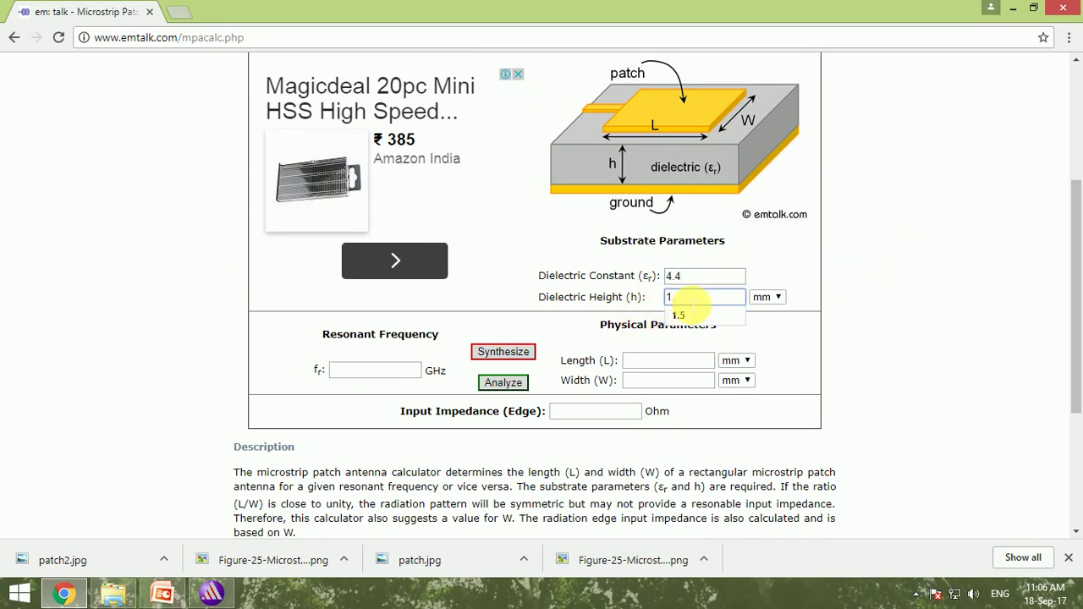
left_click(216, 373)
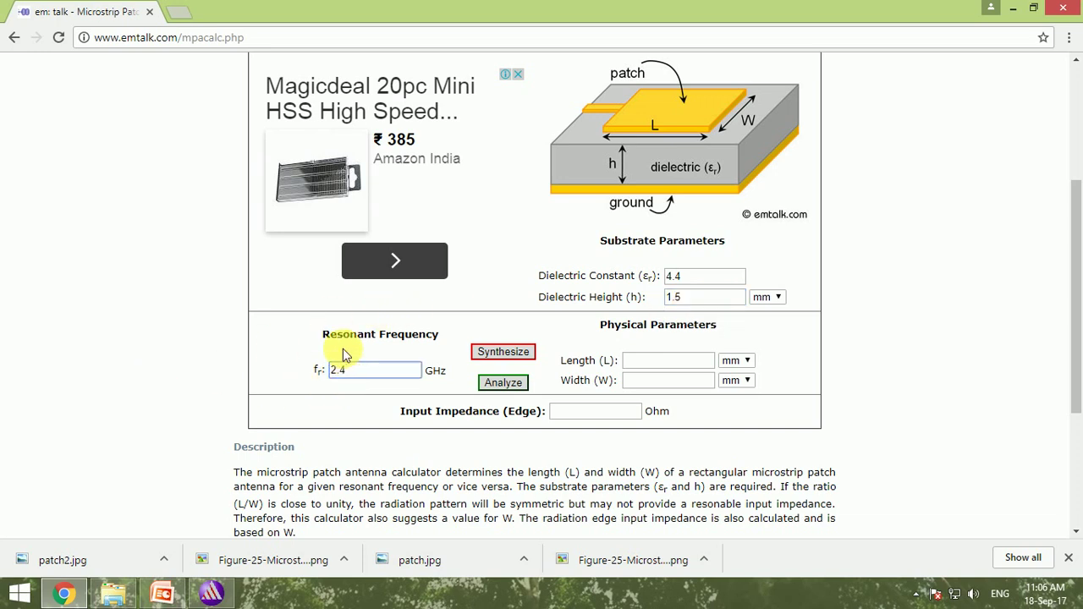
left_click(505, 353)
Step: Read the results (L 29.4785 mm, W 38.0363 mm, 243 Ohm) and return to HFSS
scroll(505, 354, "down", 4)
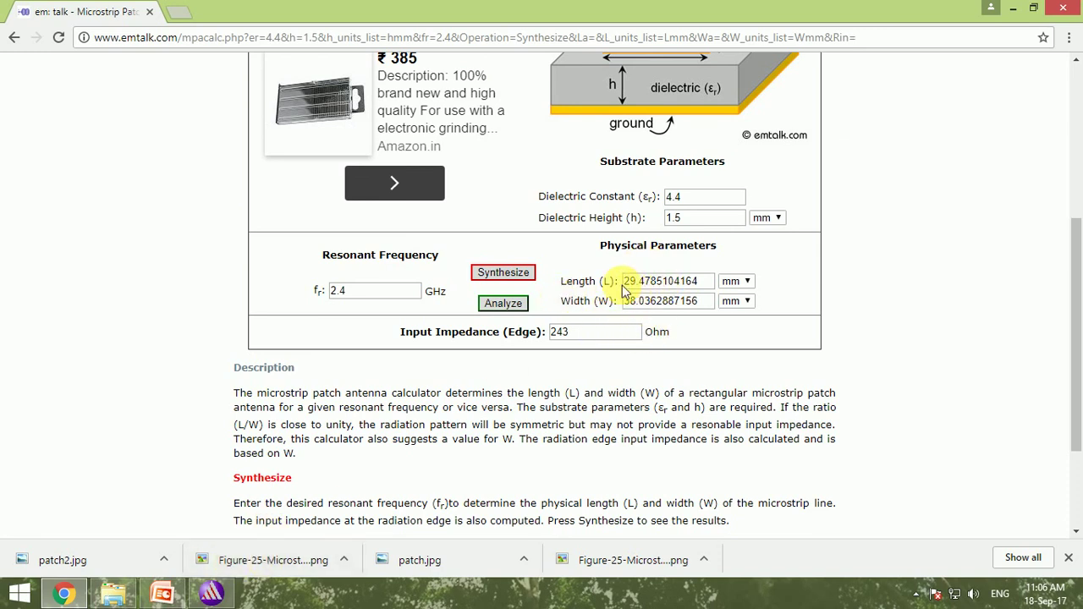
scroll(624, 291, "up", 3)
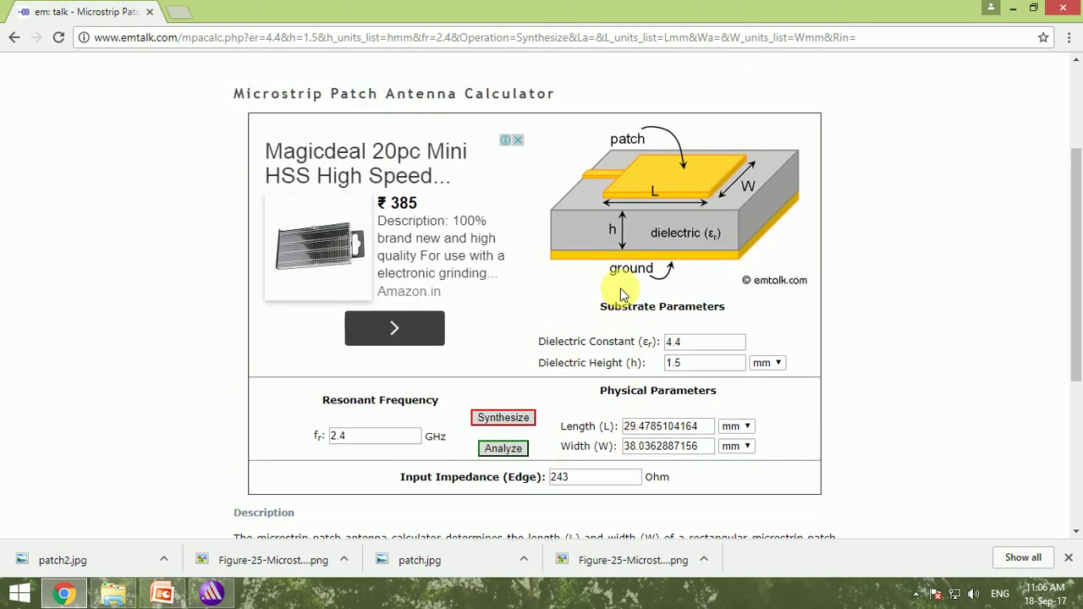
scroll(621, 284, "down", 3)
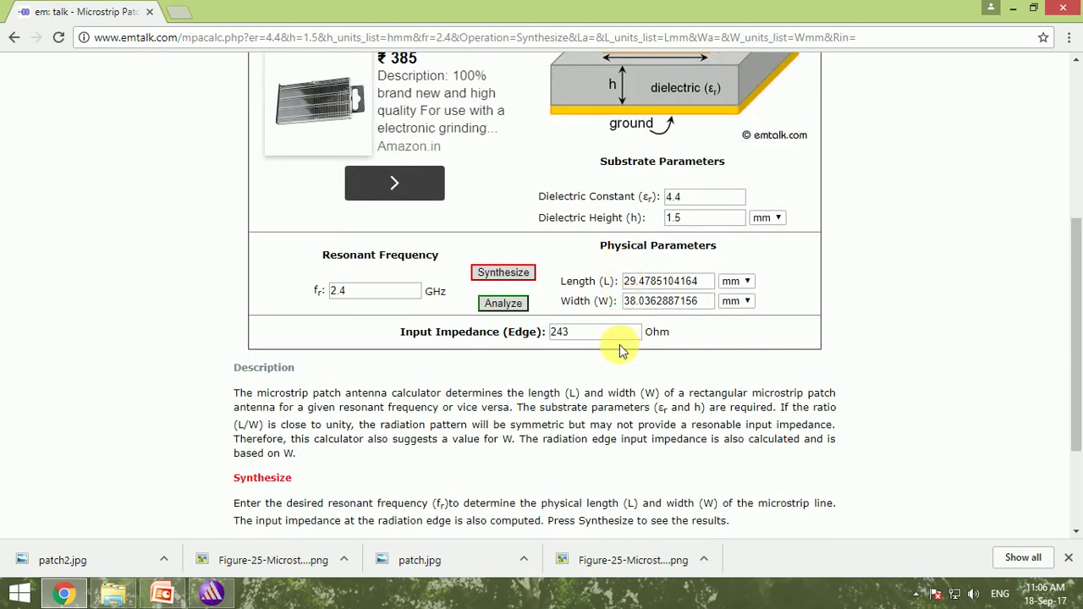
left_click(212, 593)
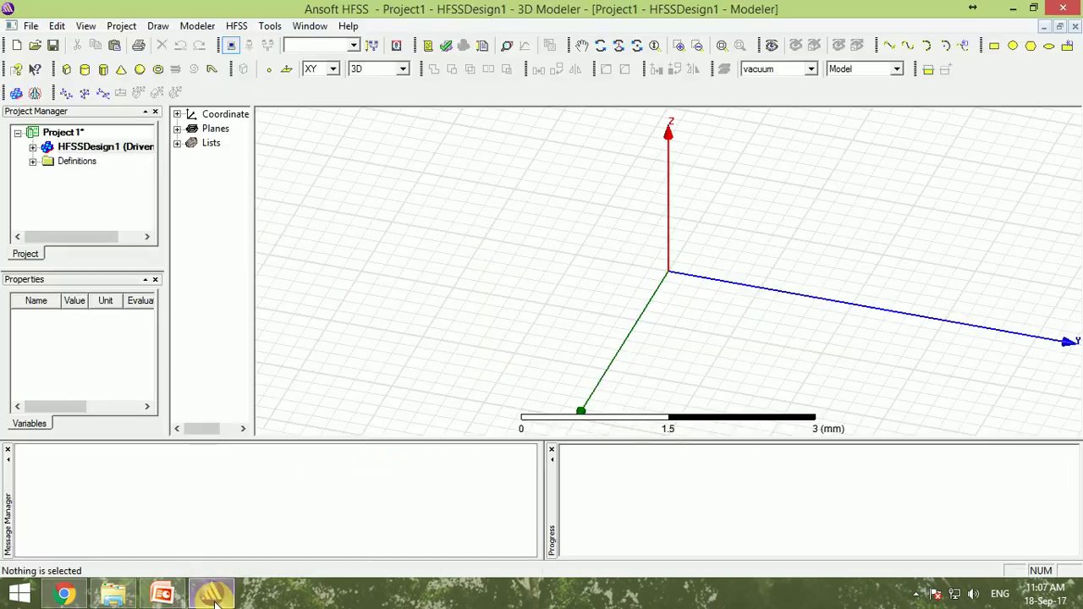
Step: Draw a freehand Box1 in the model by picking two base corners and a height
left_click(66, 75)
left_click(408, 198)
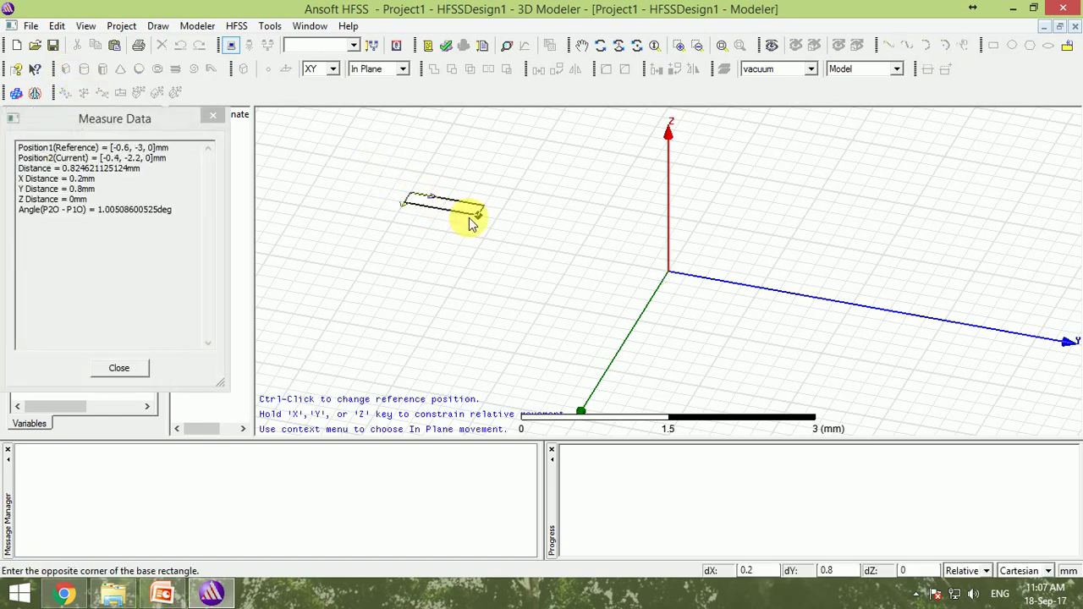
left_click(575, 319)
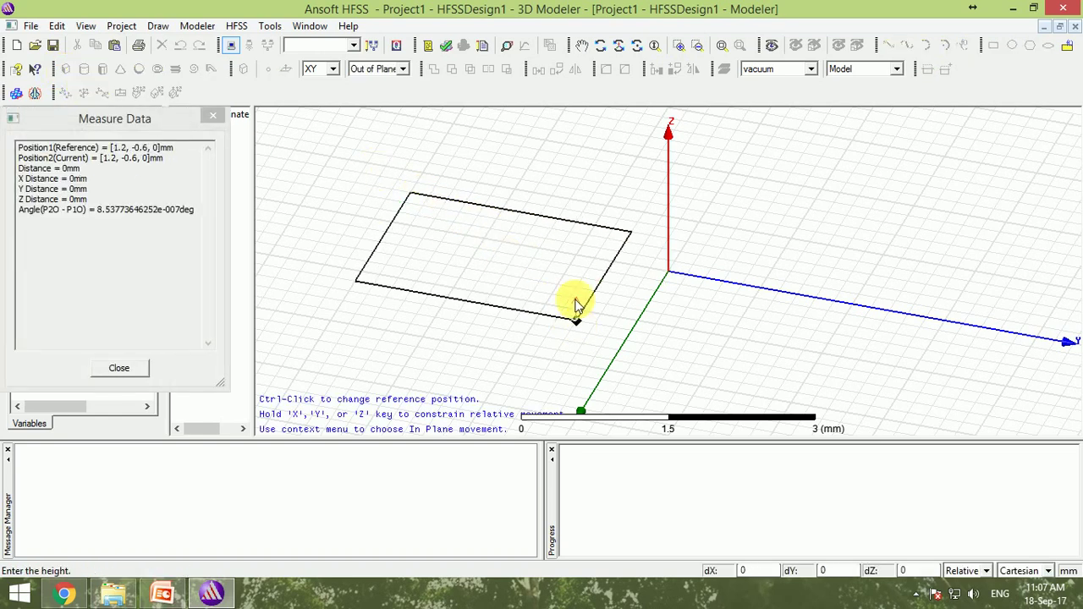
left_click(551, 208)
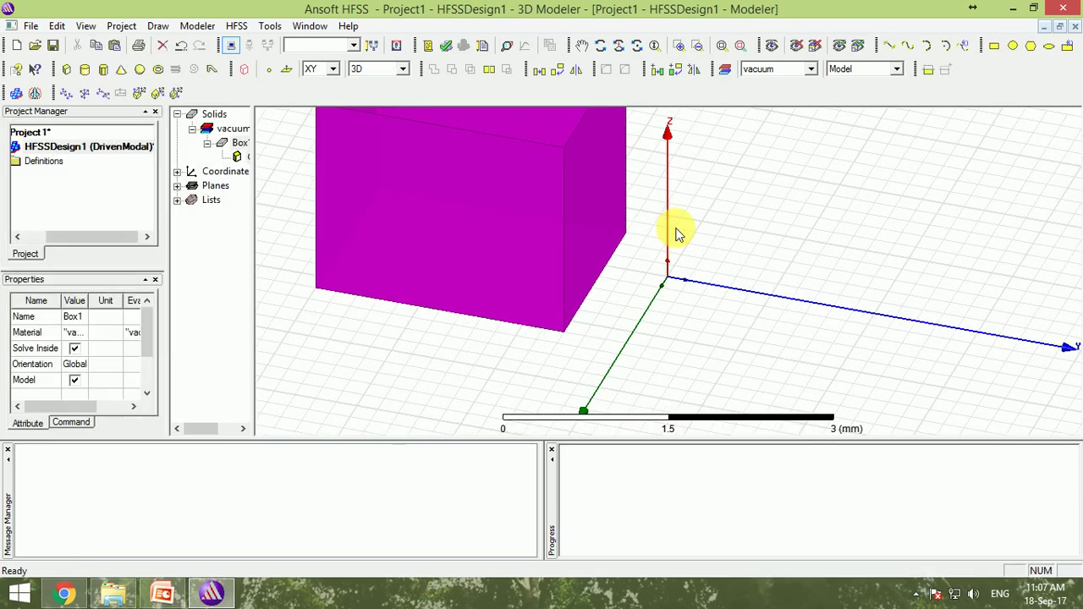
Step: Rename Box1 to Substrate, assign FR4_epoxy as its material and colour it grey
double_click(238, 142)
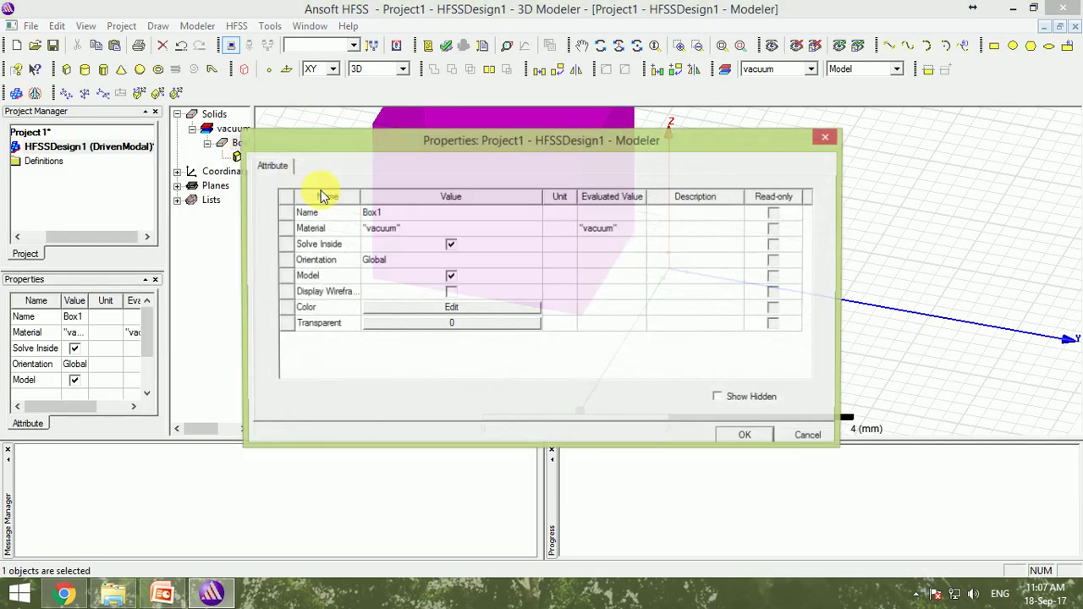
left_click(432, 217)
type("Substrate")
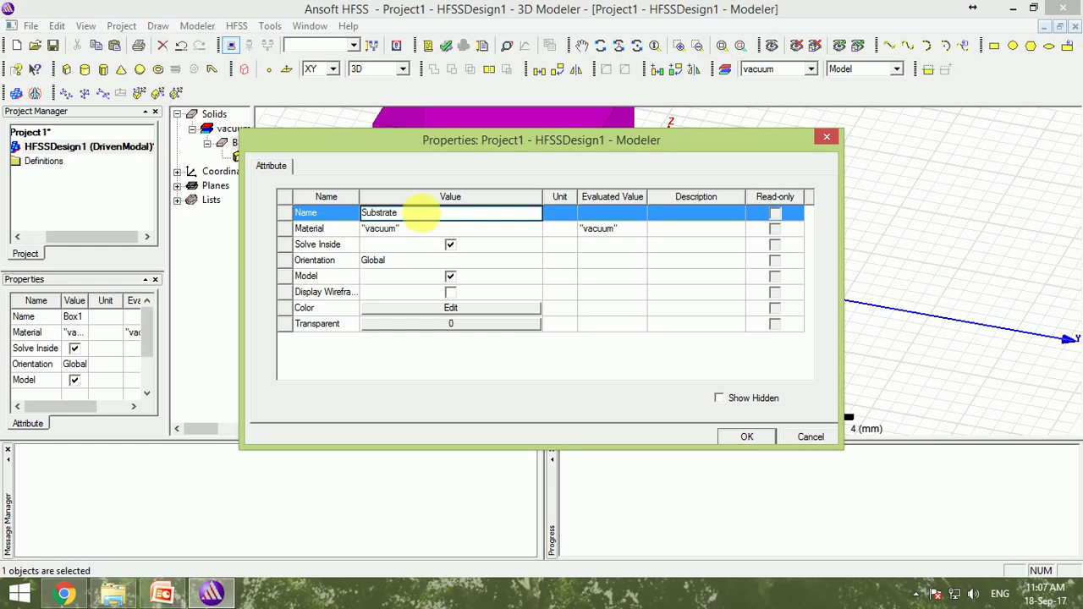
left_click(411, 231)
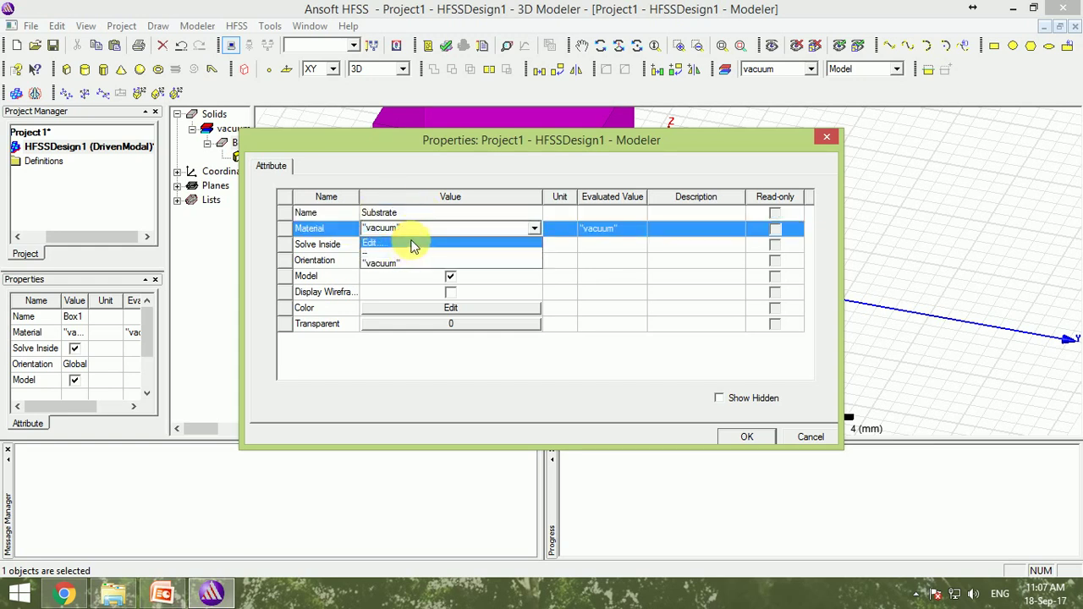
left_click(413, 243)
type("fre")
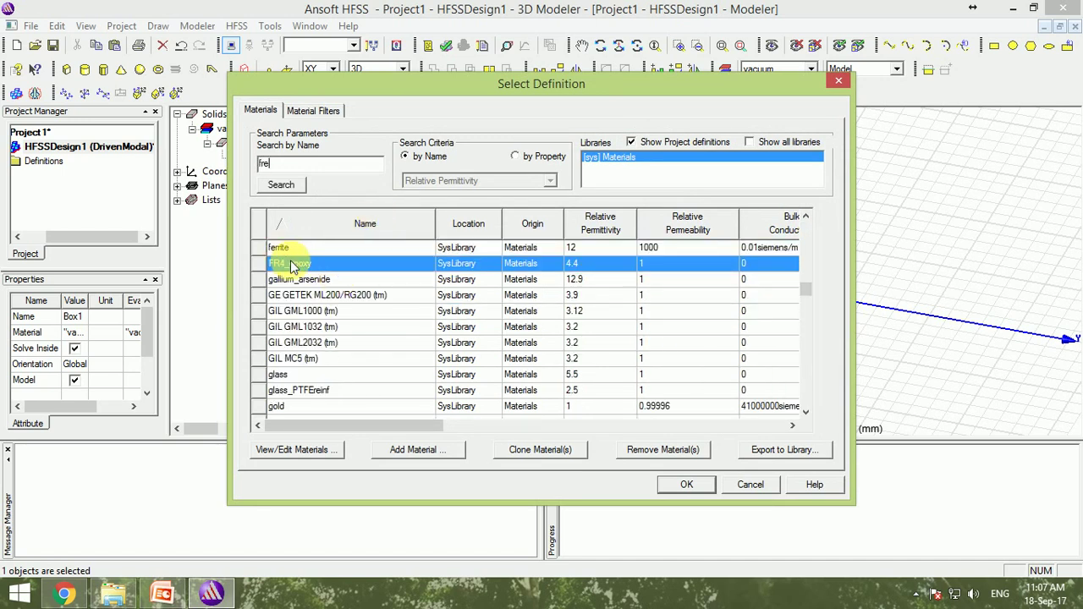
left_click(687, 484)
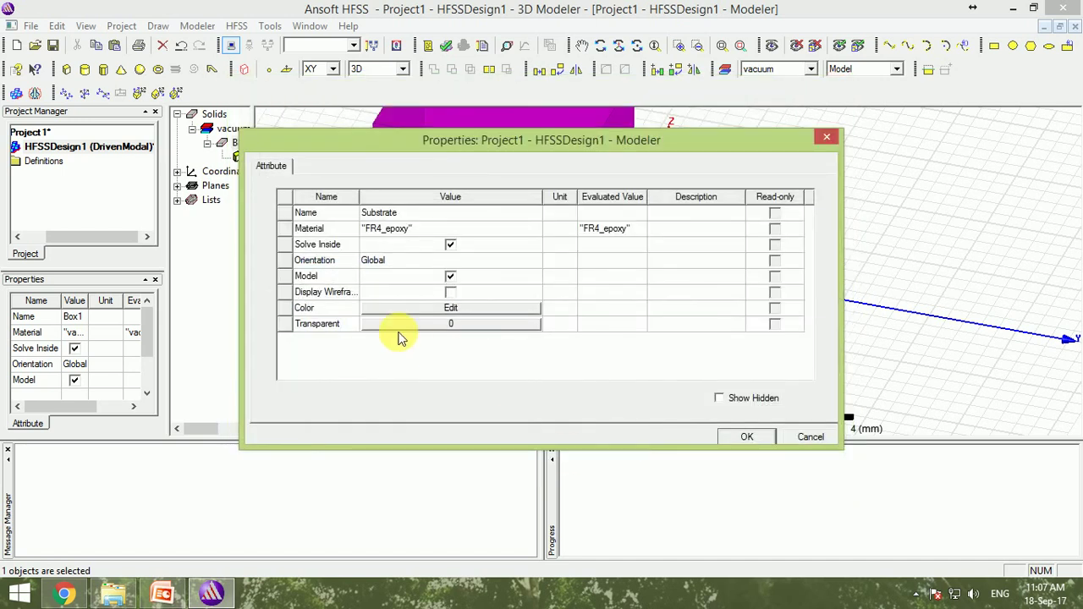
left_click(403, 310)
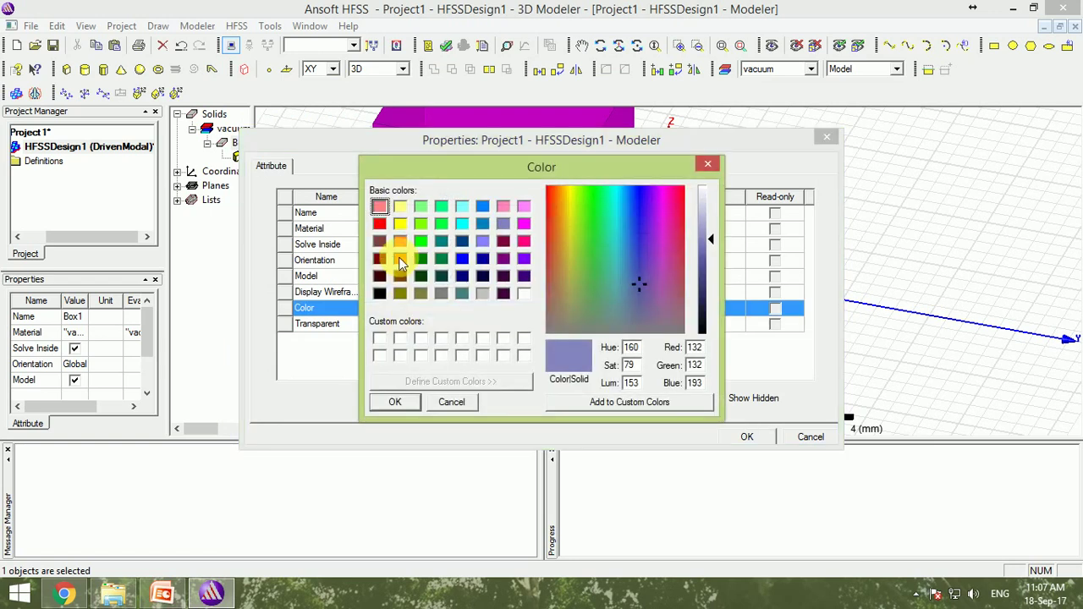
left_click(441, 294)
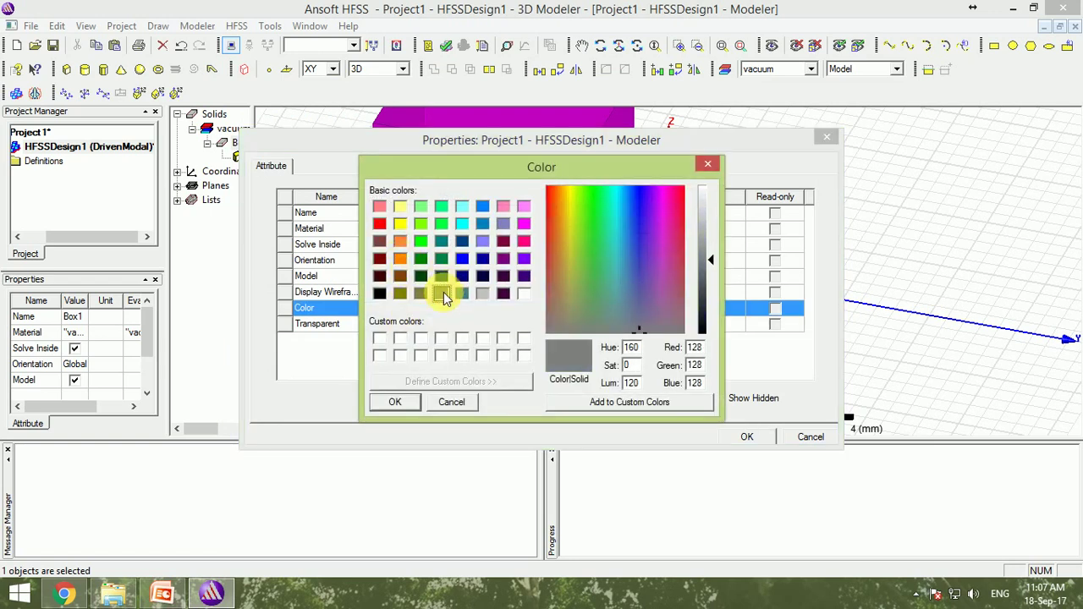
left_click(395, 404)
left_click(747, 438)
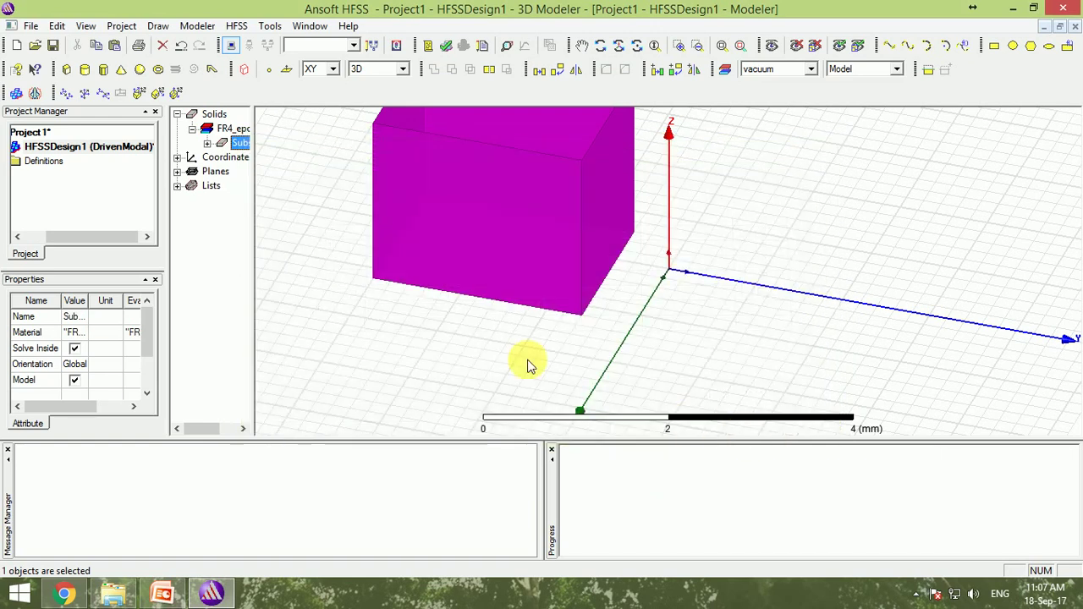
left_click(415, 309)
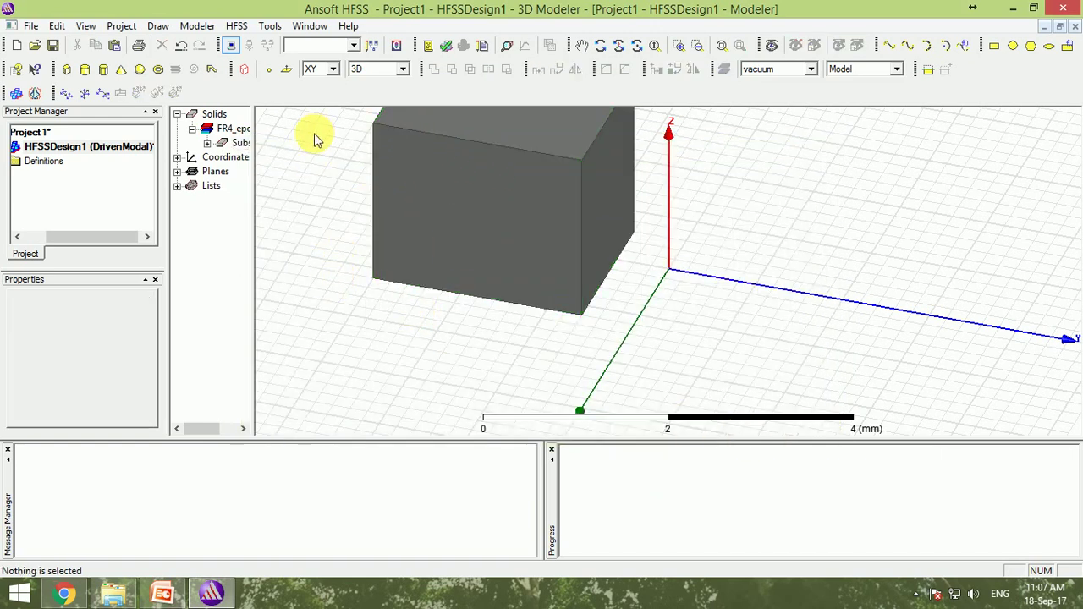
Step: Open the Substrate's CreateBox properties, start retyping its position as -3, and check the coordinates slide
left_click(207, 143)
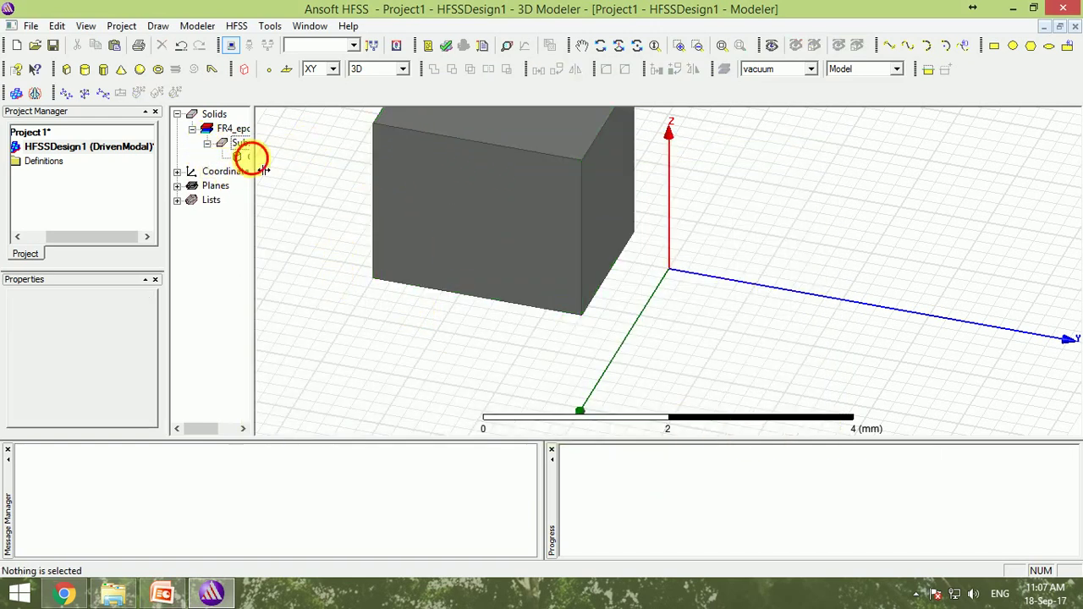
left_click_drag(262, 169, 306, 164)
double_click(238, 158)
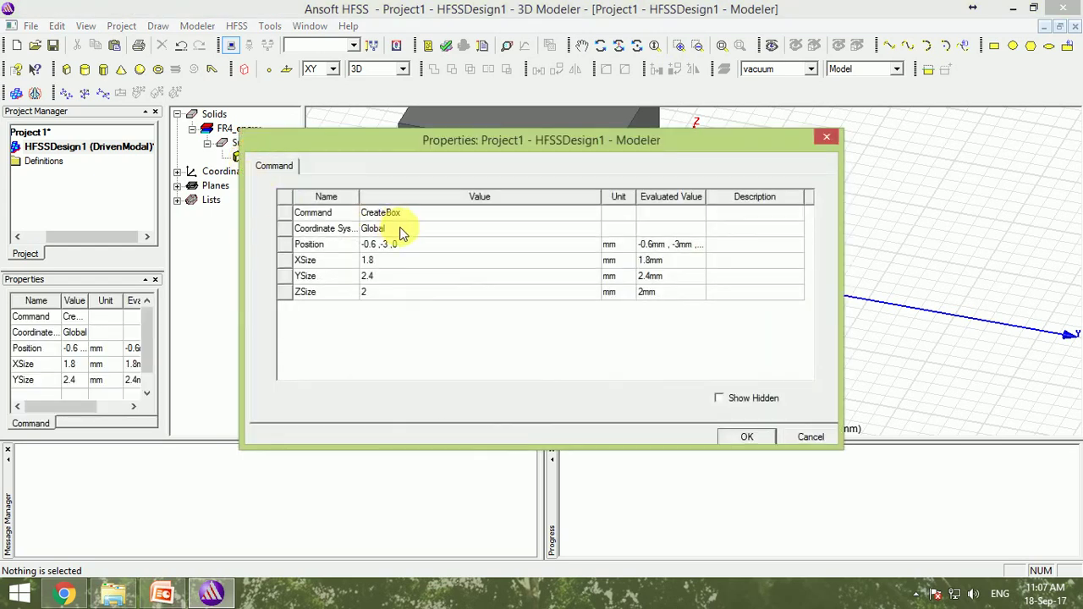
left_click(423, 246)
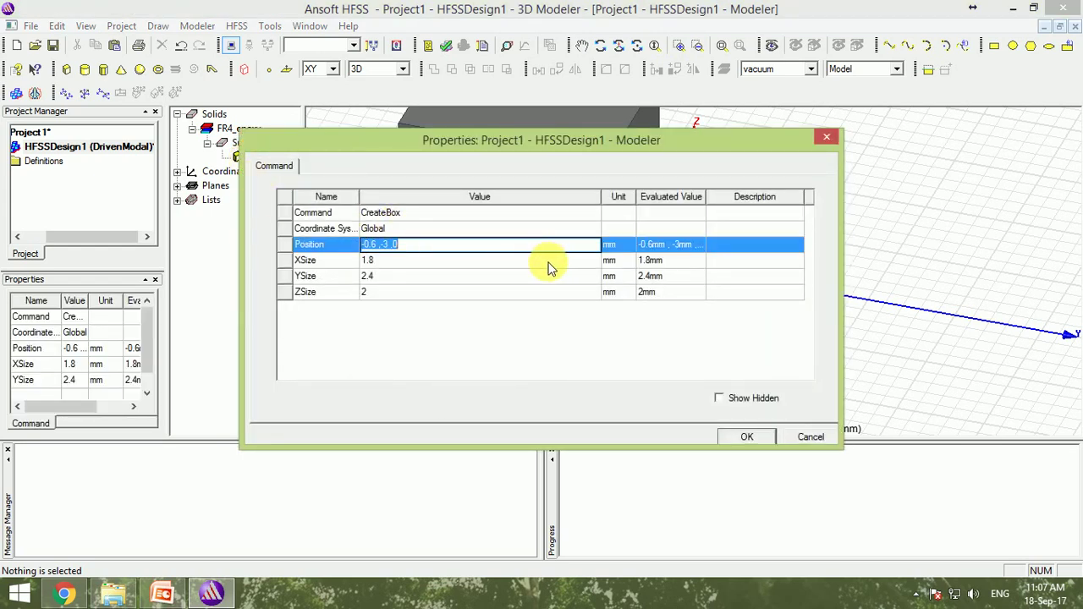
key("BackSpace")
type("-3")
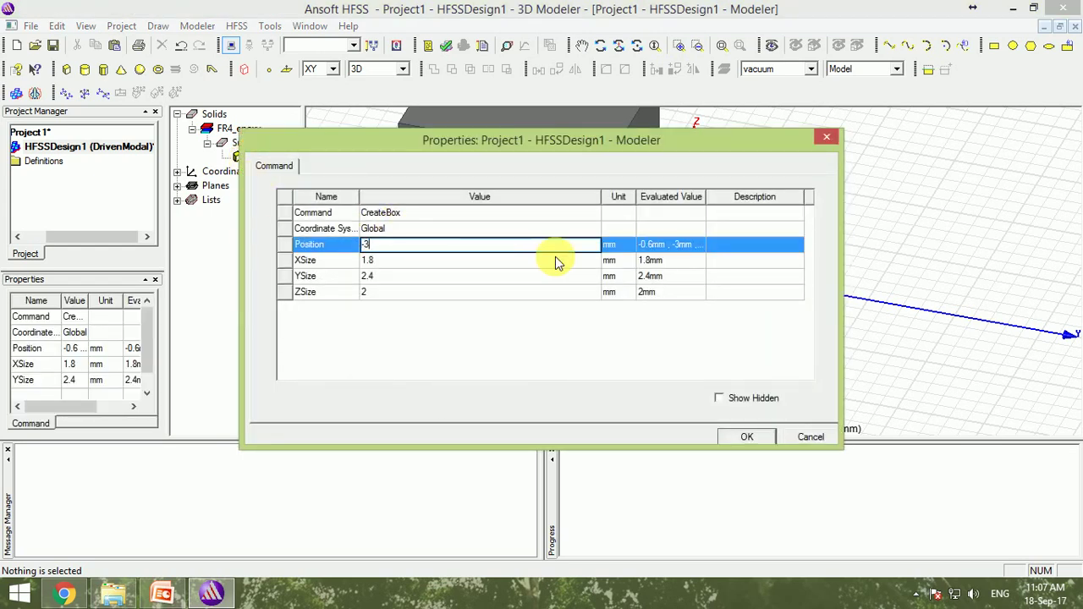
left_click(162, 593)
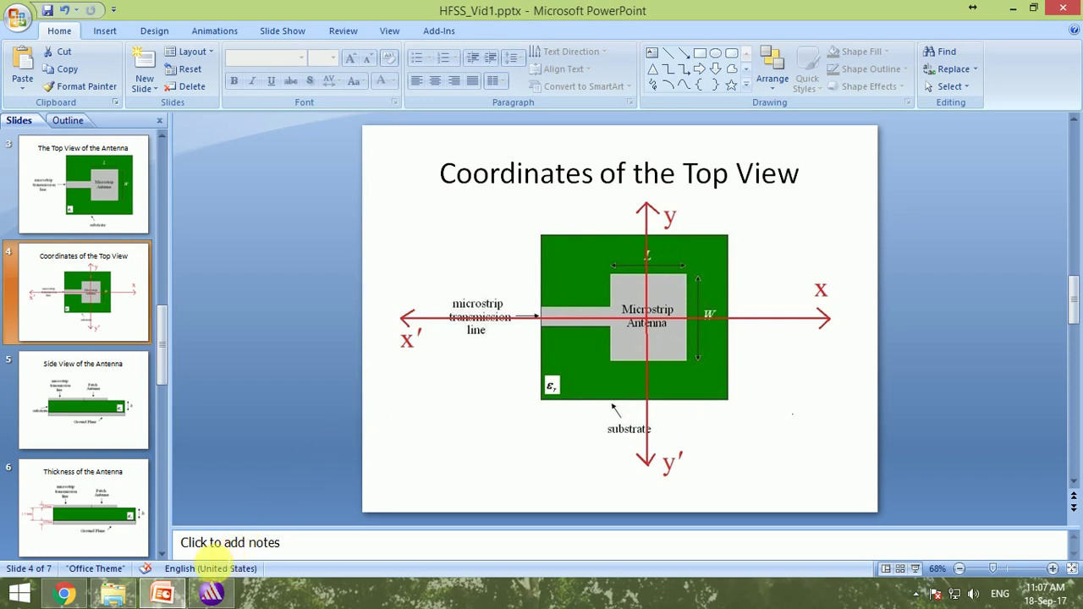
Step: Continue the position as -30,-30 after consulting the Z-Coordinates of the Antenna slide
left_click(212, 592)
type("0,-30,")
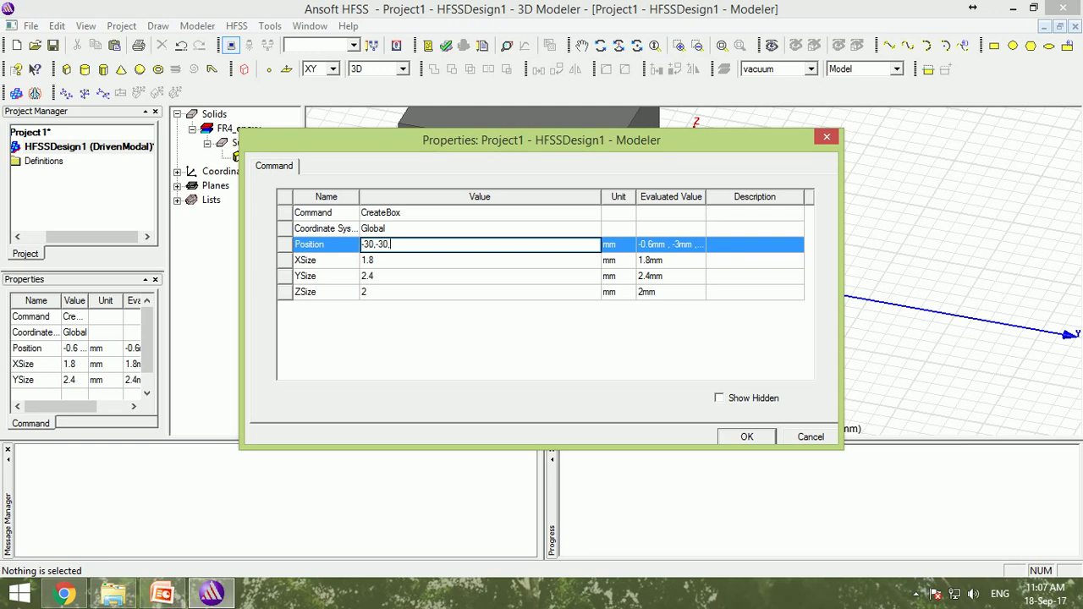
left_click(166, 596)
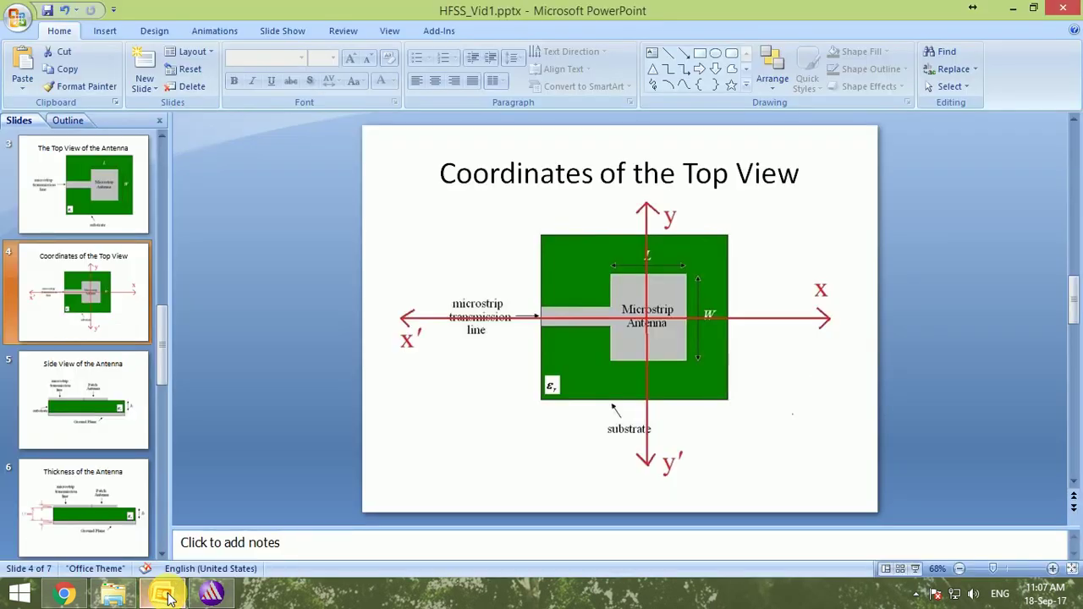
scroll(81, 391, "down", 3)
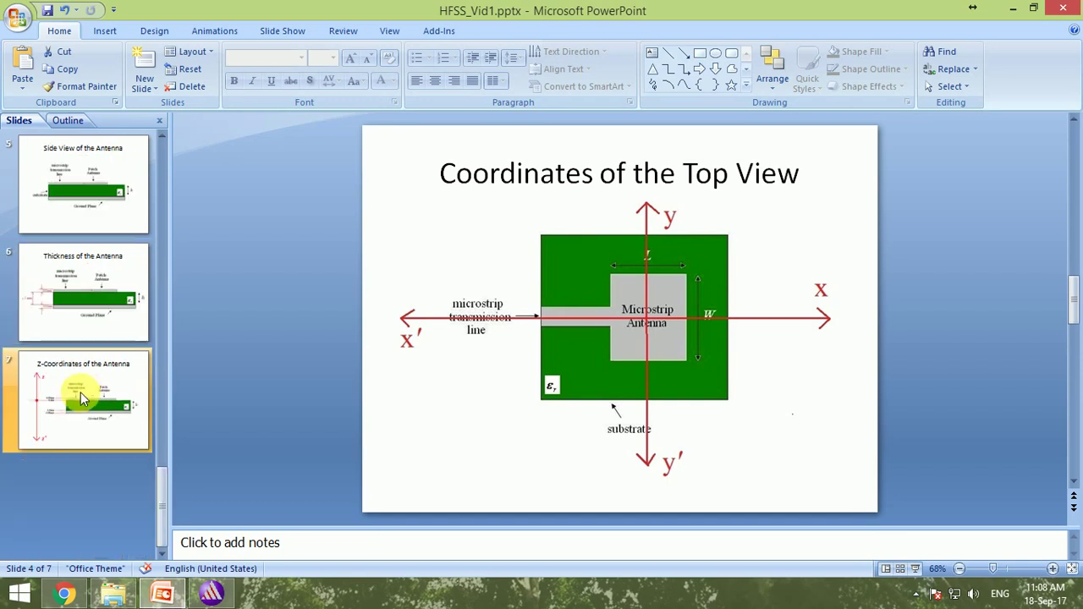
left_click(74, 414)
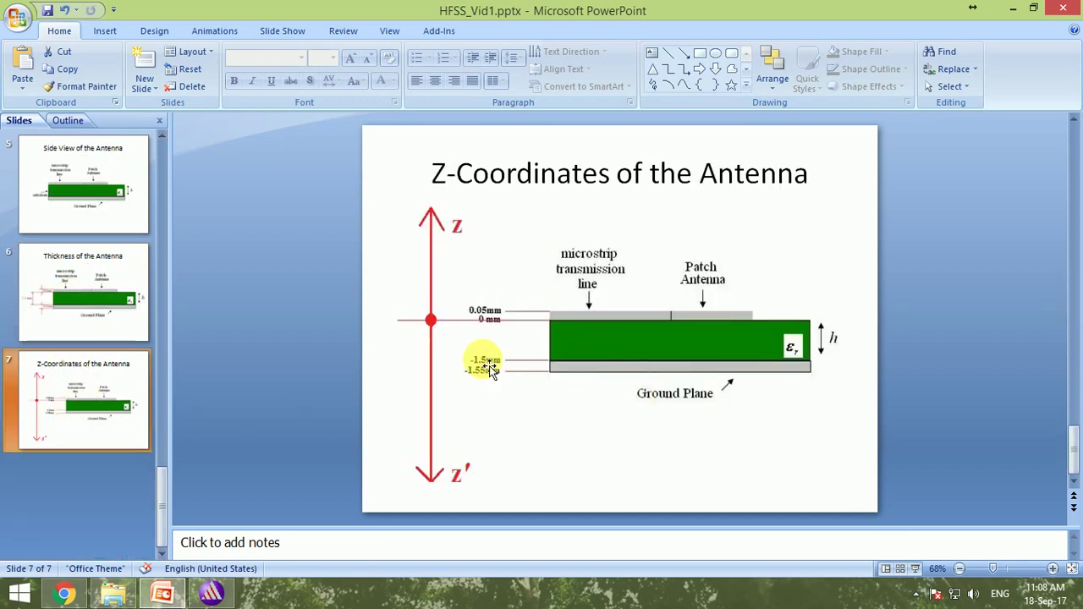
left_click(212, 595)
Step: Set the substrate position to -30,-30,-1.5 and its size to 60 × 60 × 1.5 mm
type("-30,-30,-1.5")
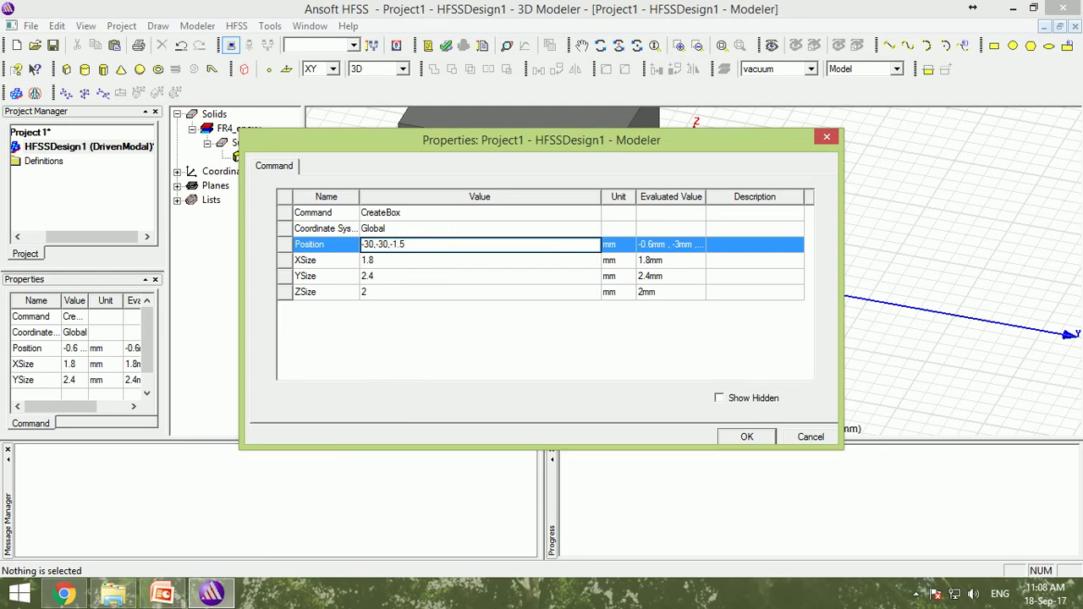
left_click(435, 259)
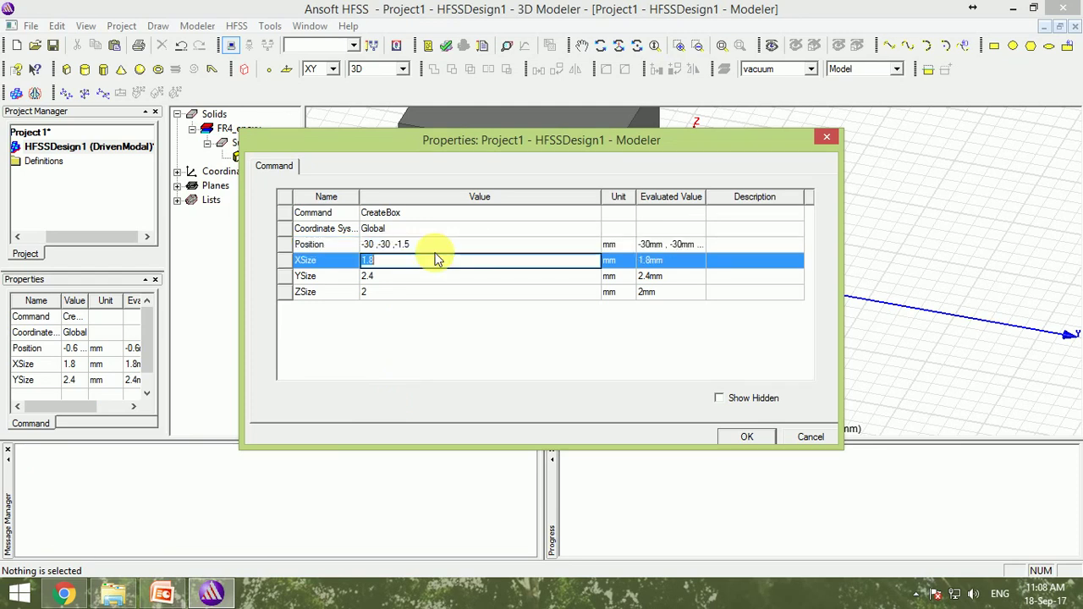
type("6")
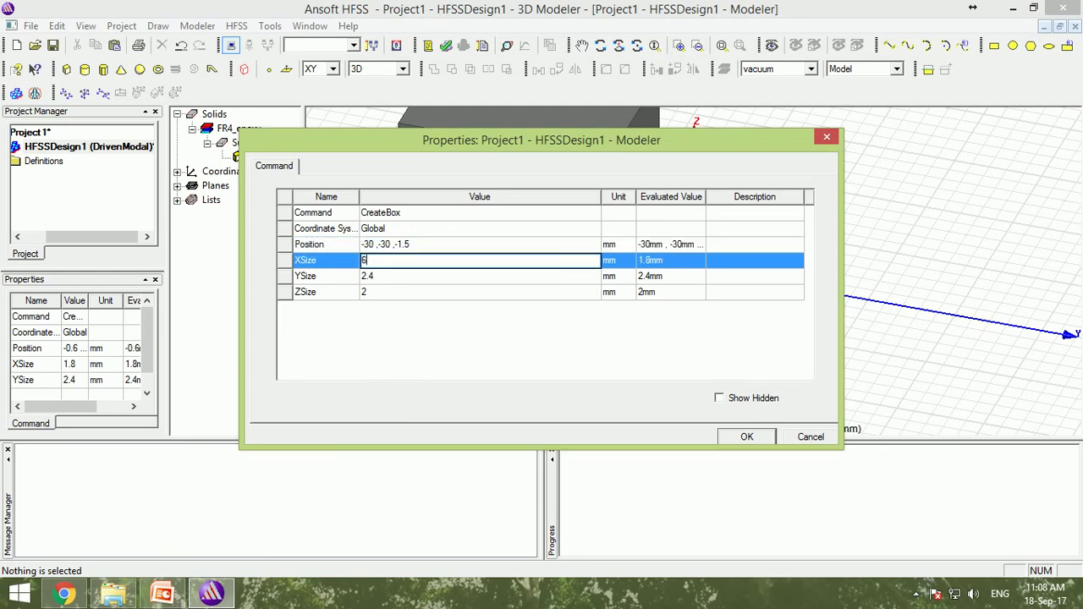
type("0")
key("Tab")
type("6")
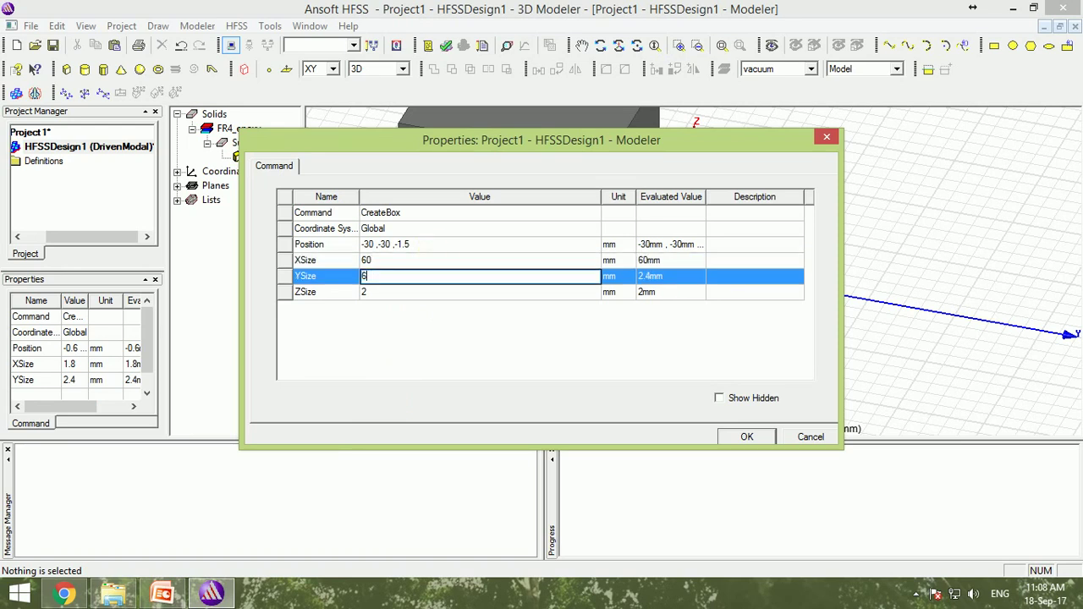
key("Tab")
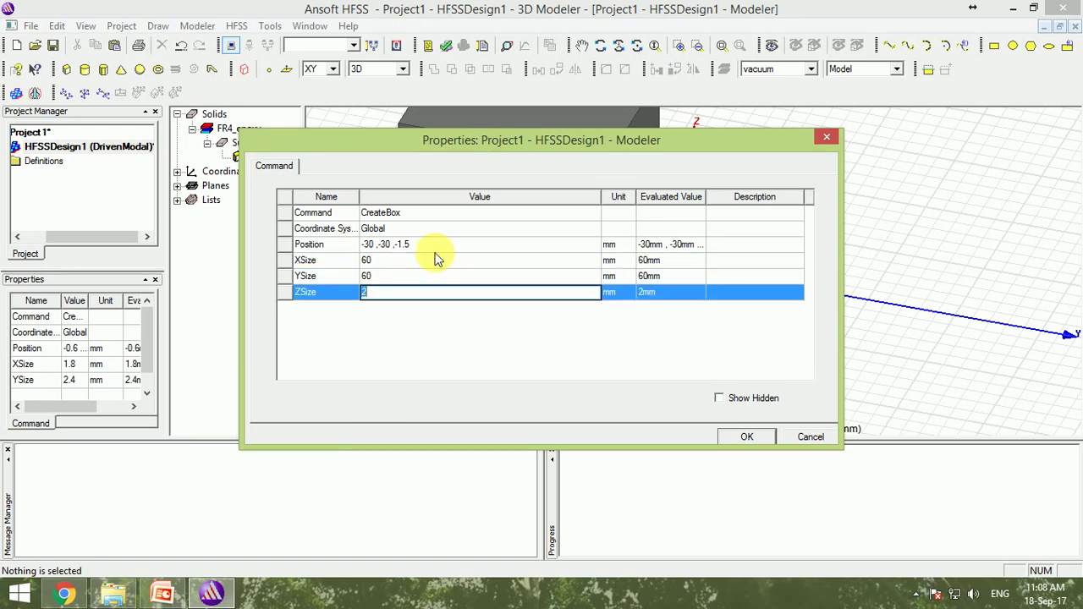
type("1.5")
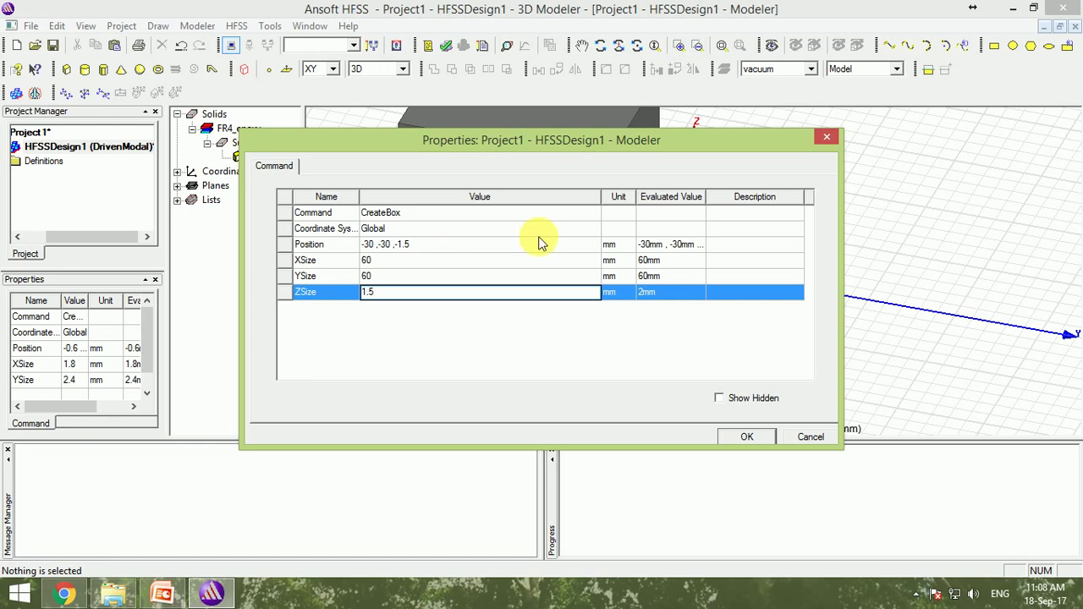
left_click(746, 436)
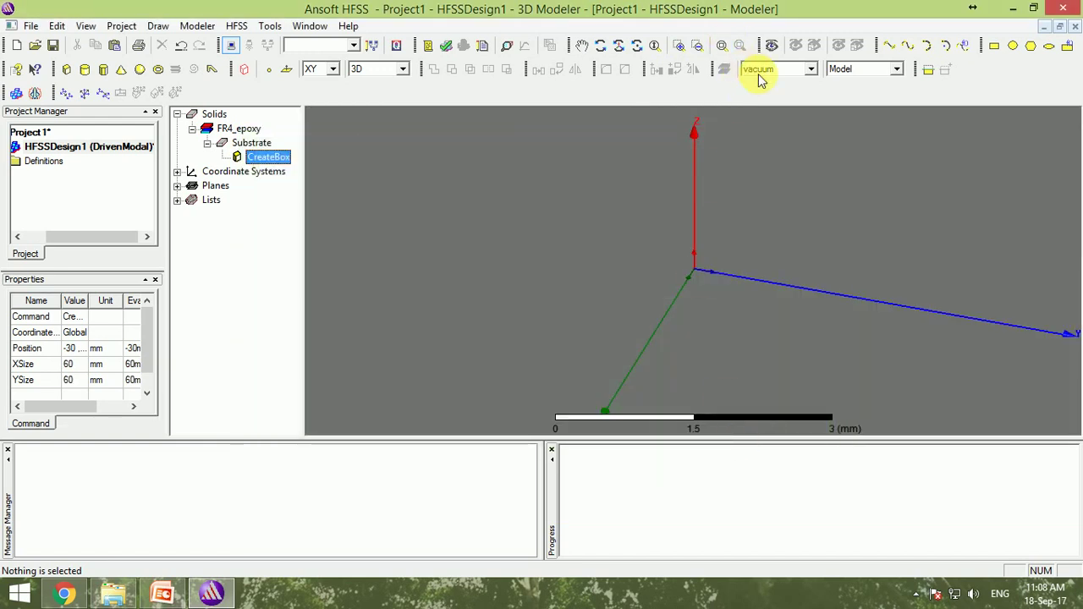
Step: Fit the substrate into view and orbit the model to see its side
left_click(721, 47)
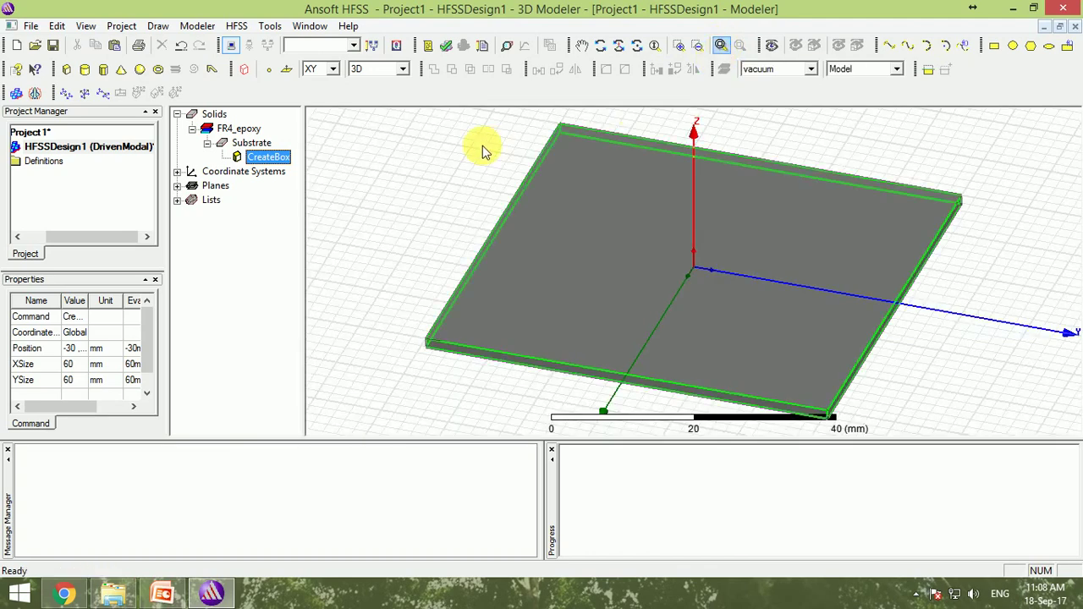
left_click(483, 150)
left_click(599, 46)
left_click_drag(581, 266, 677, 244)
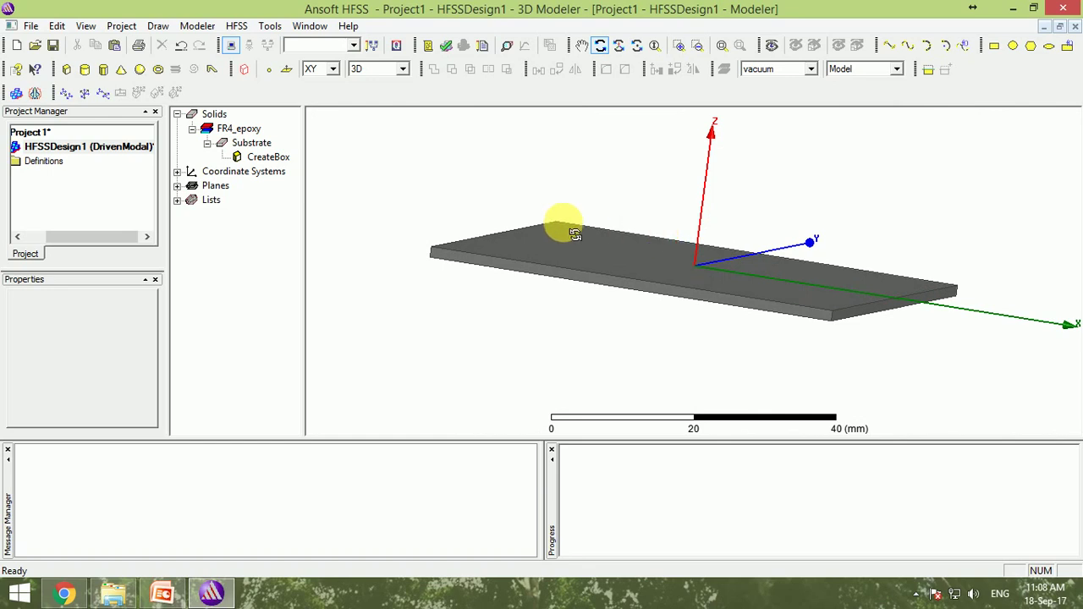
Step: Draw a second freehand box with two base corners and a height
left_click(68, 73)
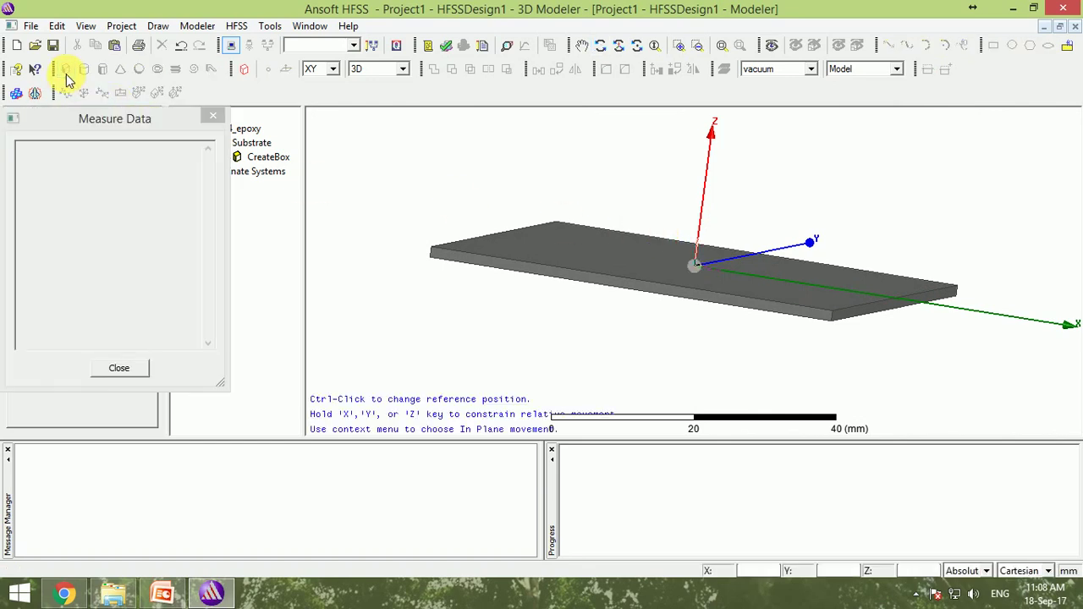
left_click(412, 170)
left_click(715, 314)
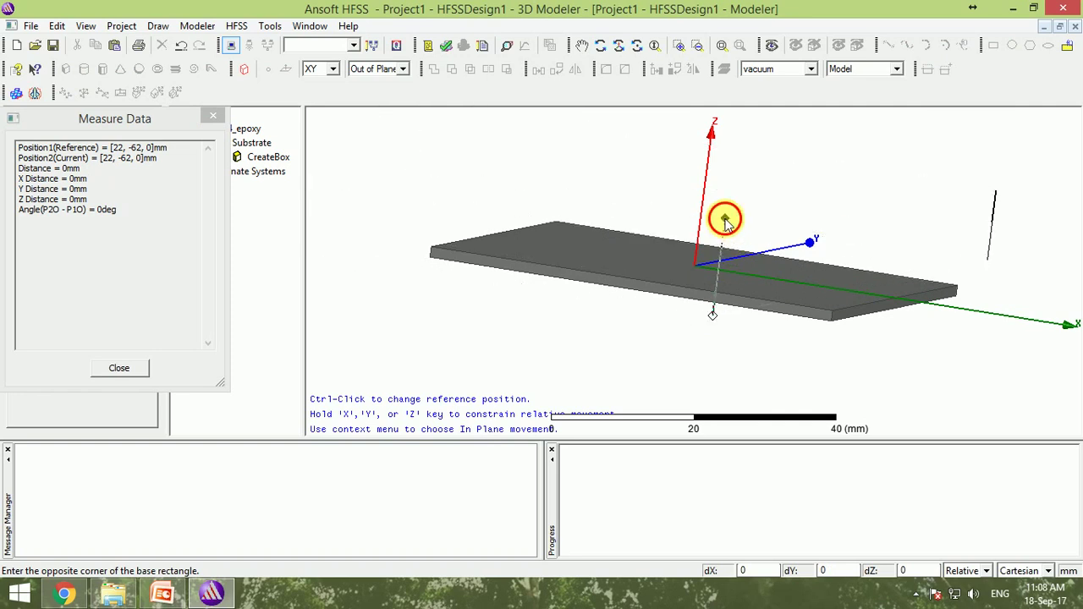
left_click(720, 218)
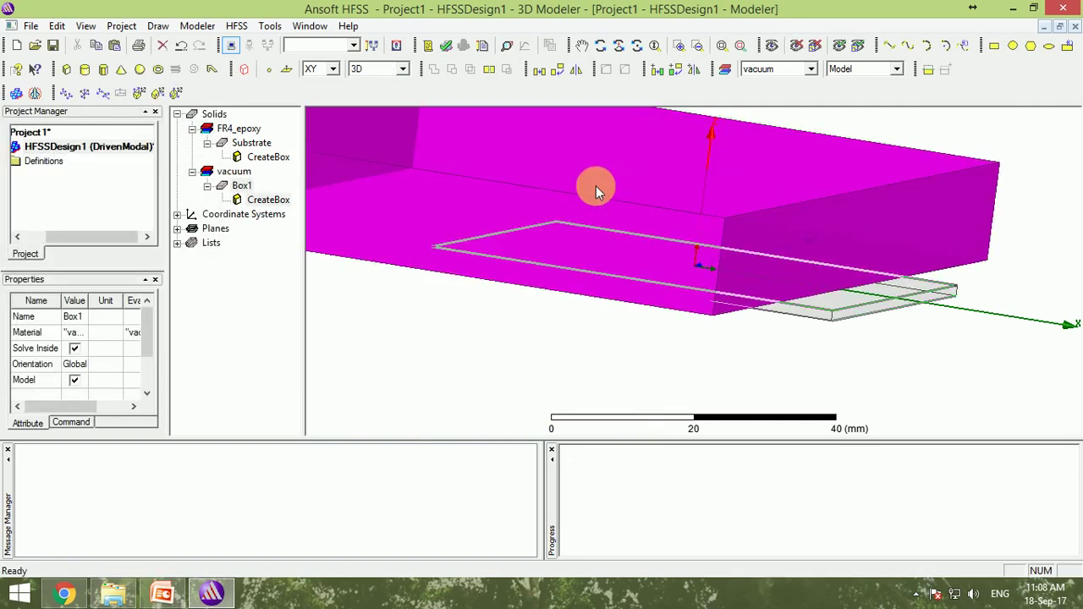
Step: Rename the new box GndPlane and assign copper as its material
double_click(241, 185)
left_click(385, 214)
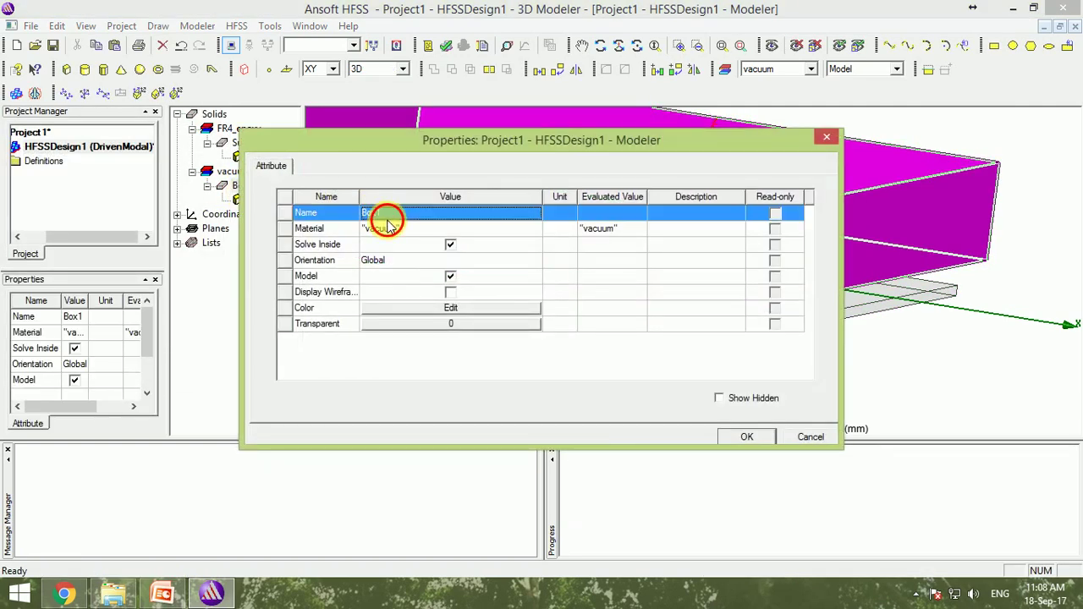
type("GndPlane")
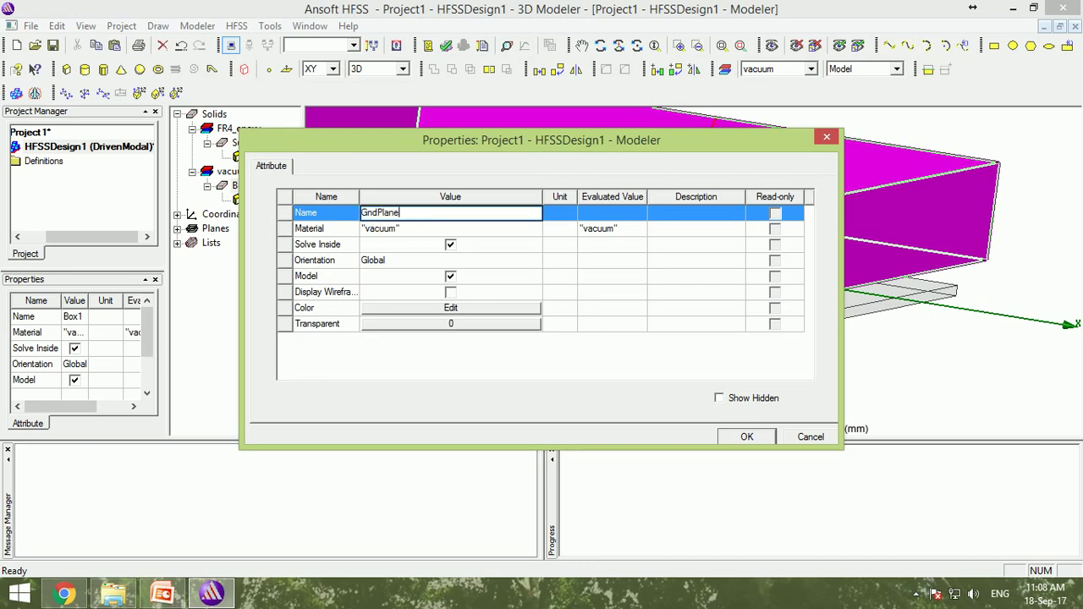
left_click(381, 229)
left_click(395, 227)
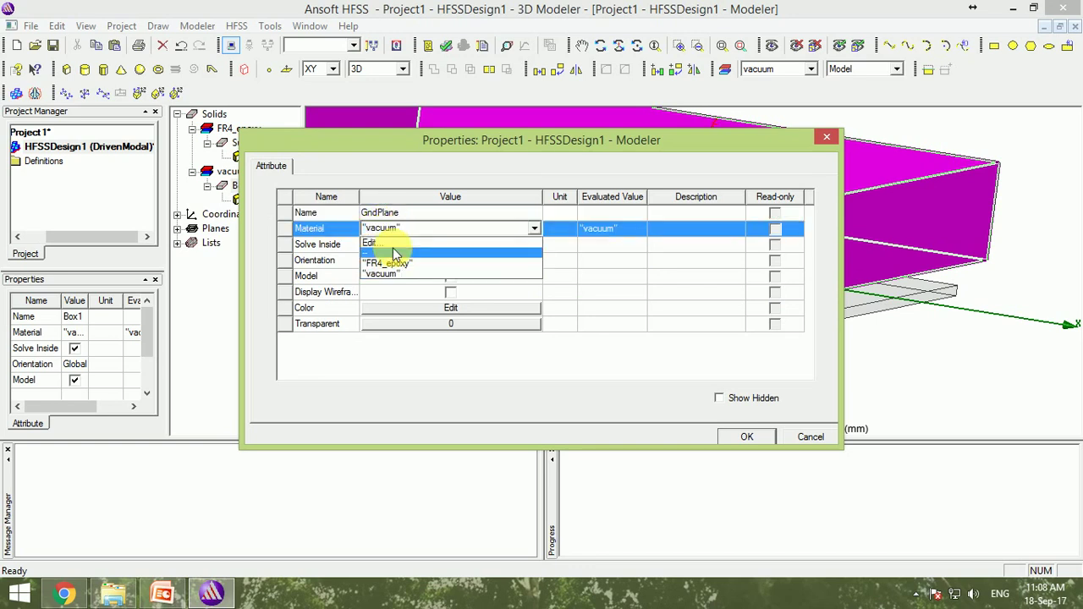
left_click(404, 243)
left_click(406, 230)
left_click(404, 243)
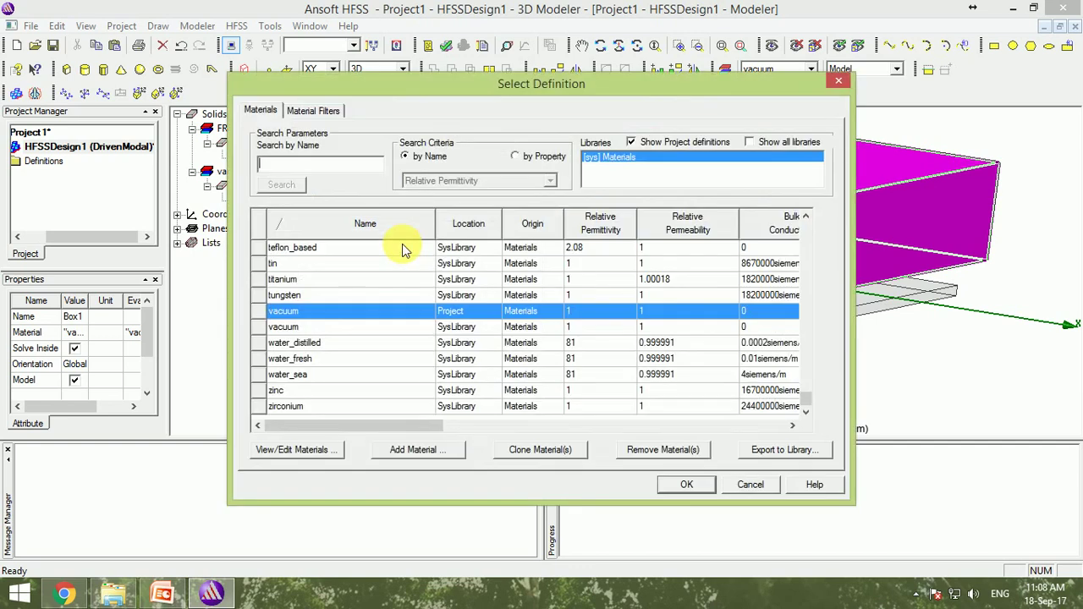
type("cop")
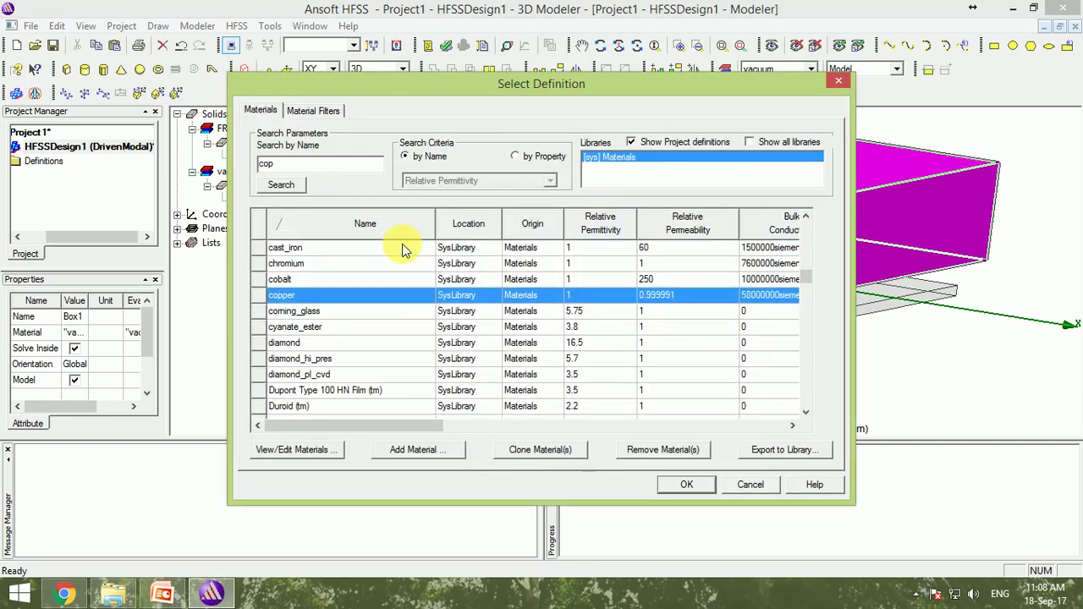
left_click(686, 484)
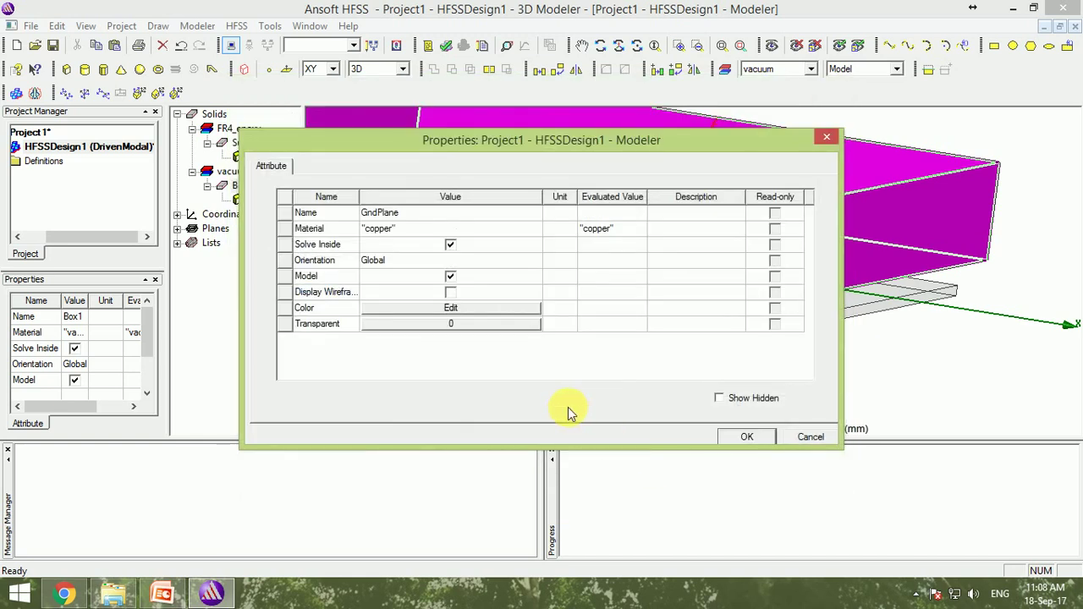
Step: Colour the GndPlane orange and apply its new properties
left_click(415, 308)
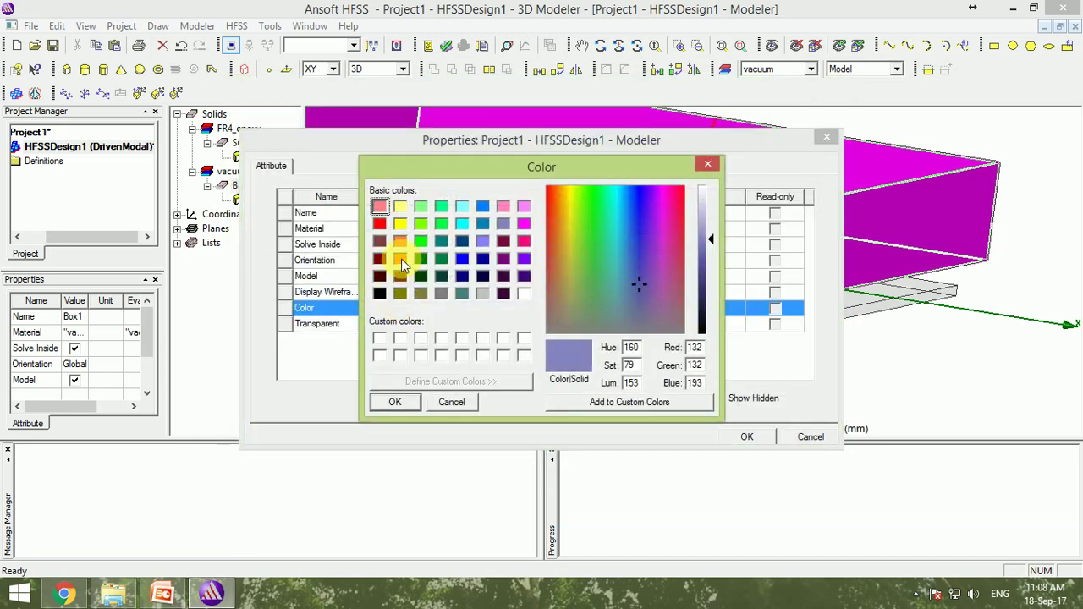
left_click(400, 259)
left_click(415, 403)
left_click(744, 436)
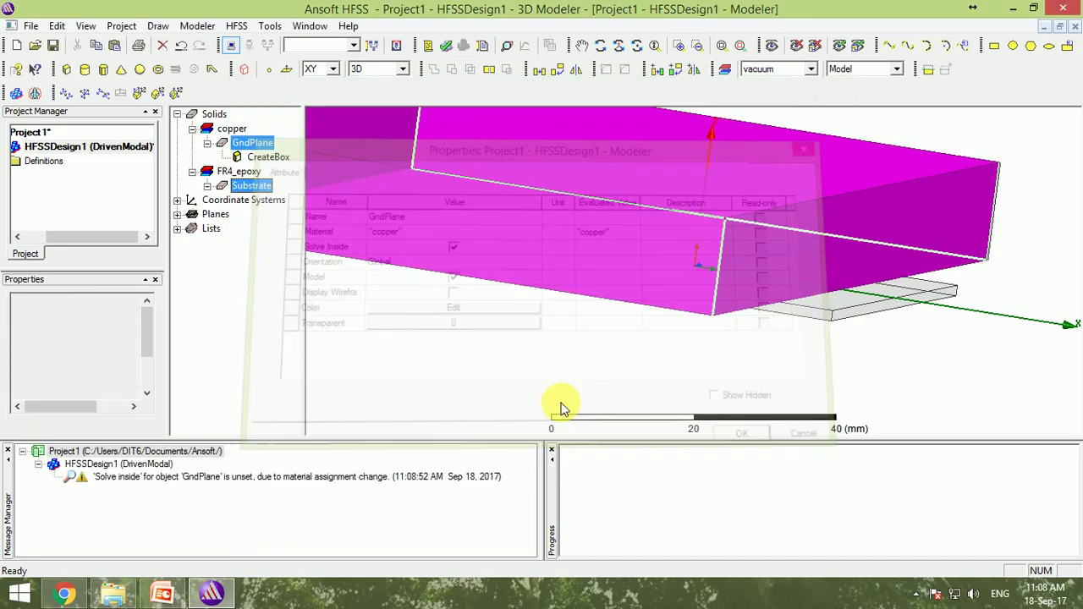
left_click(207, 186)
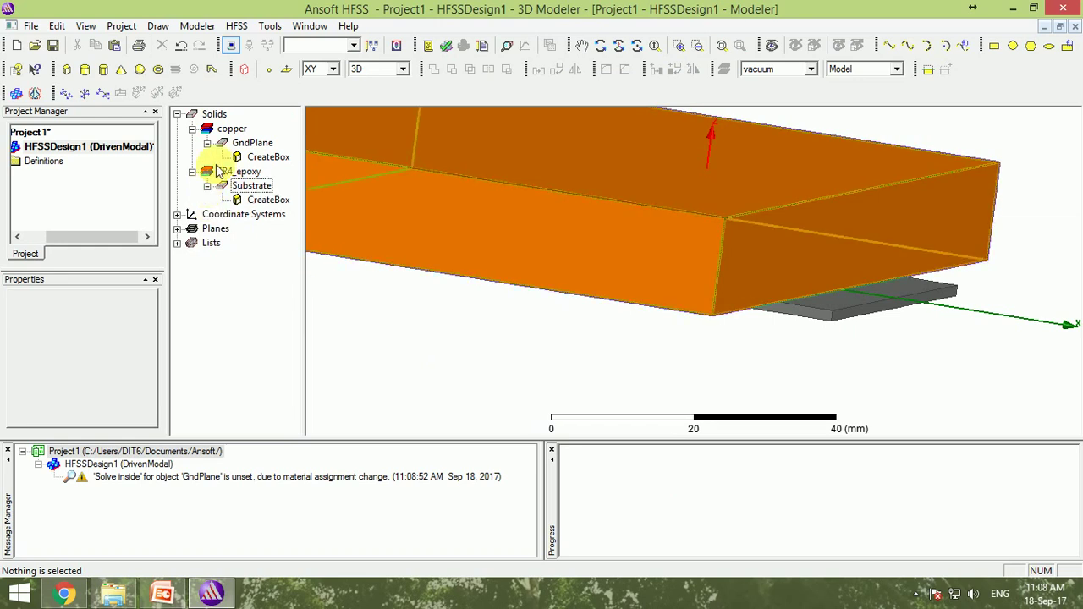
Step: Re-enter the GndPlane position as -30,-30,-1.55, checking the Z-coordinates slide
double_click(255, 159)
left_click(430, 243)
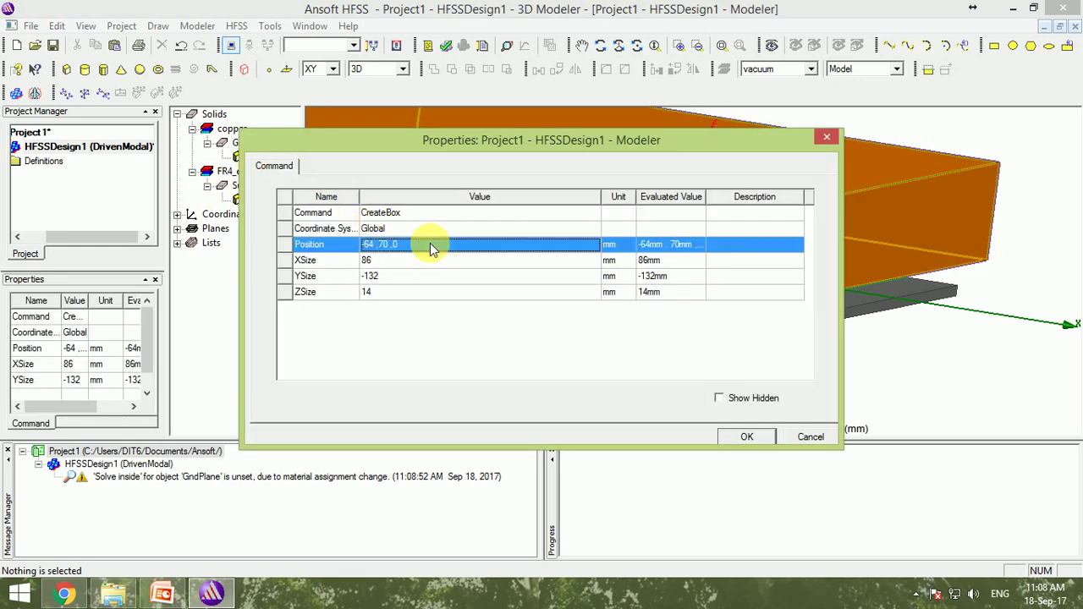
left_click(433, 246)
key("BackSpace")
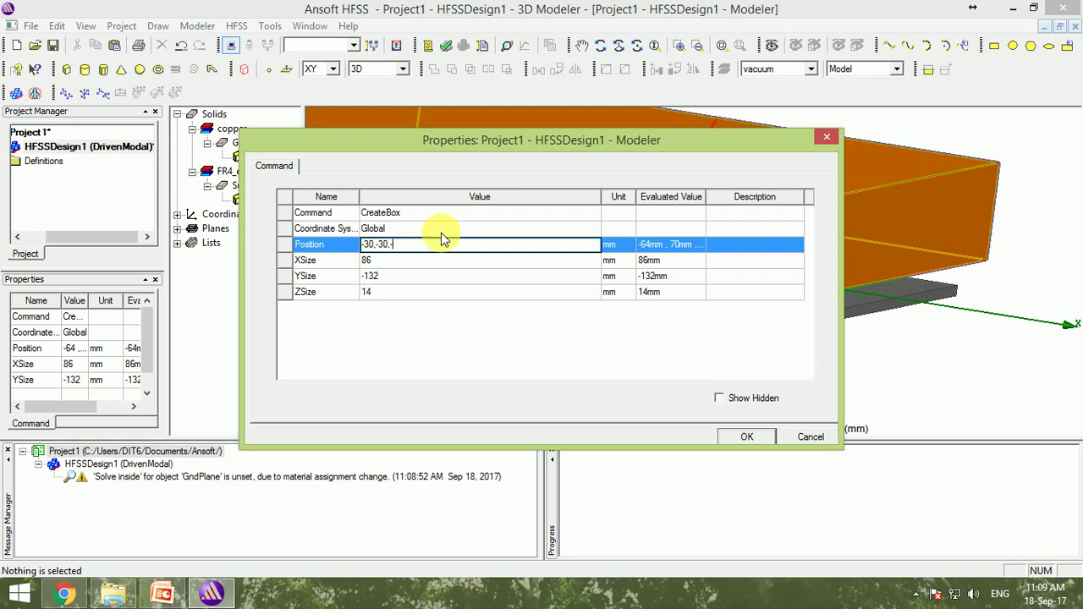
left_click(162, 594)
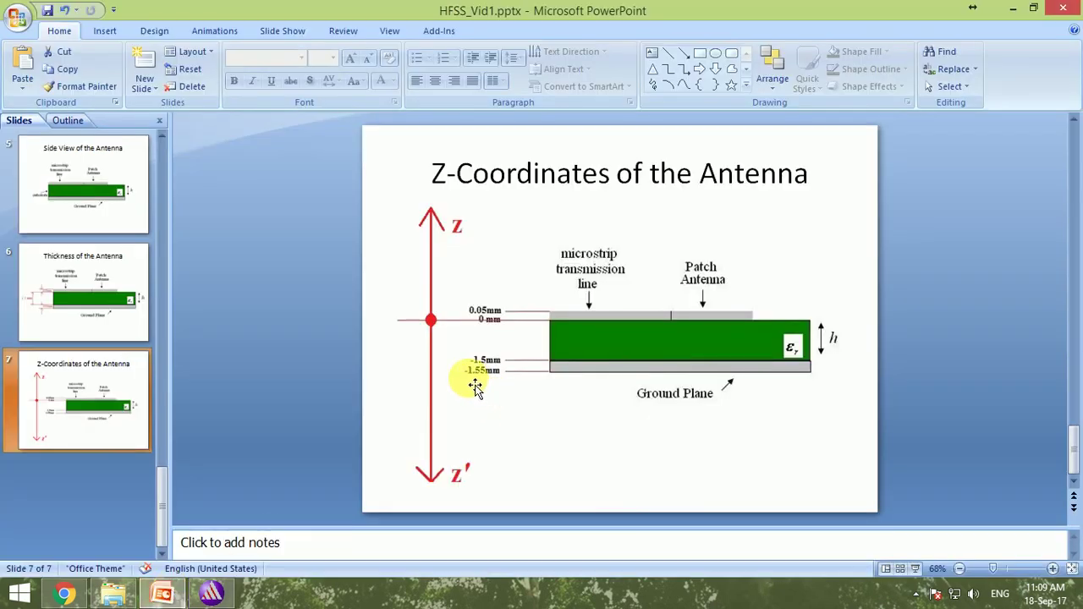
left_click(212, 594)
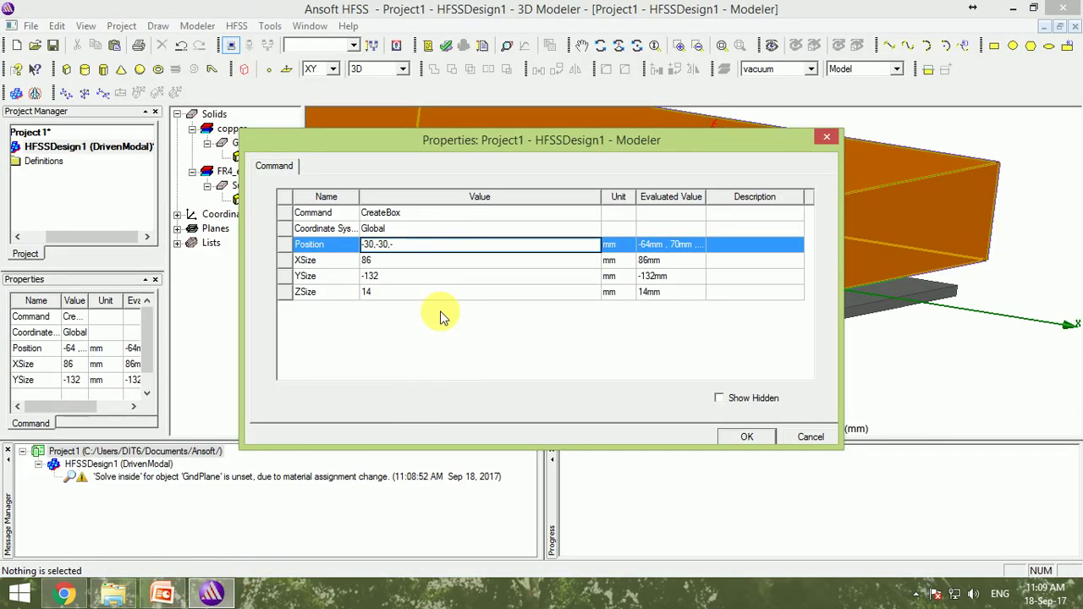
type("1.55")
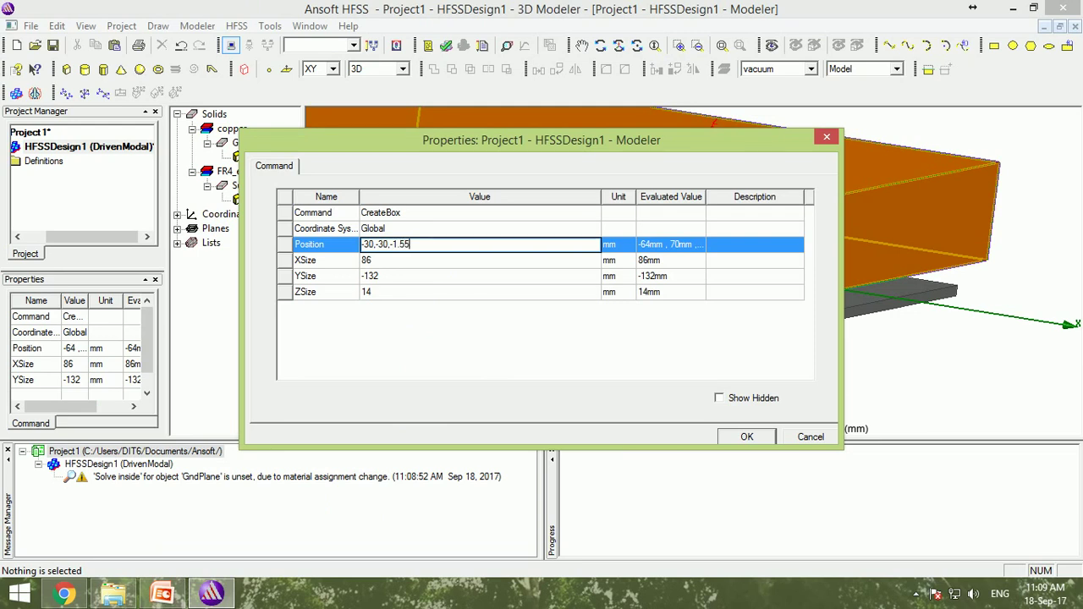
key("Tab")
Step: Set the GndPlane size to 60 × 60 × 0.05 mm and apply
left_click(477, 276)
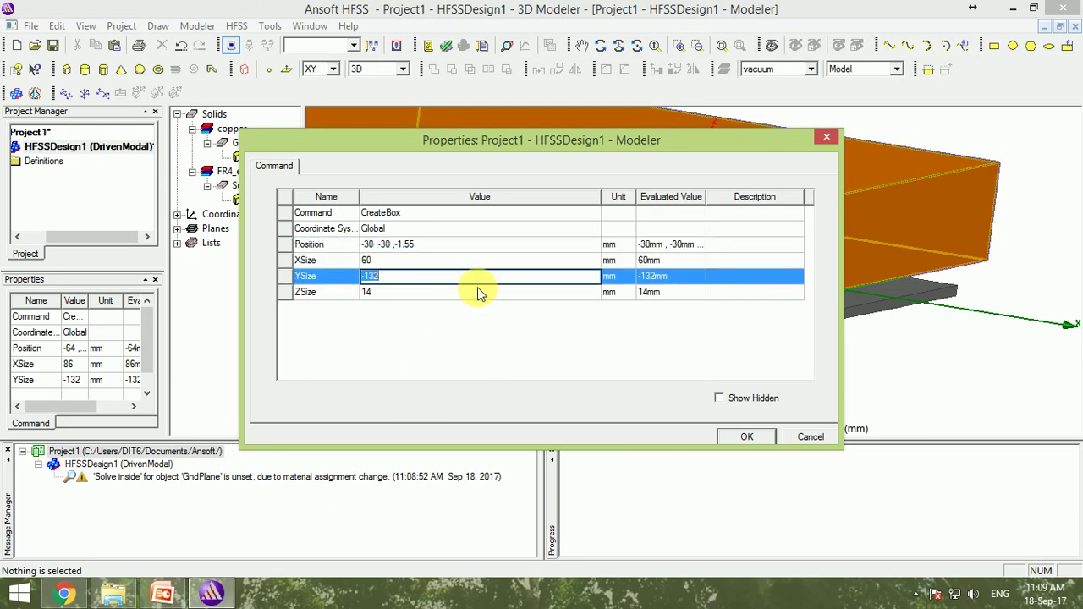
type("60")
left_click(483, 292)
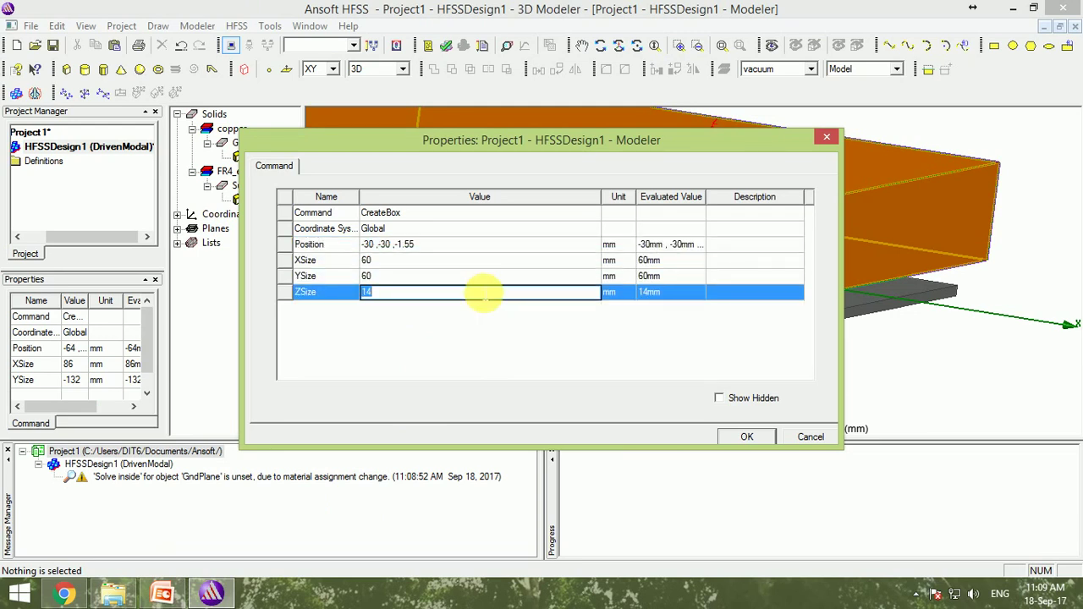
type("0.05")
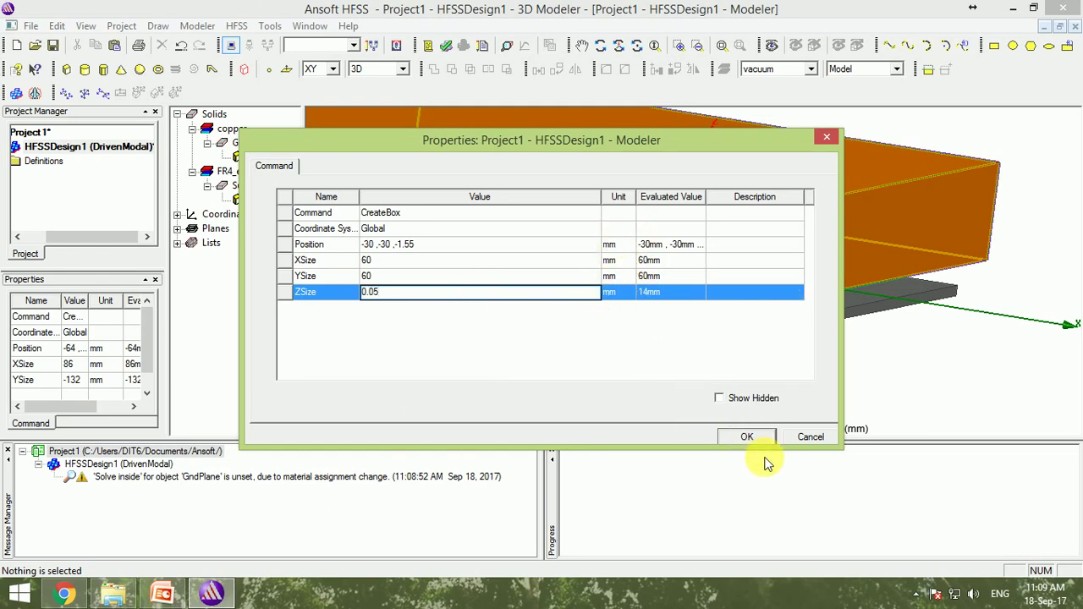
left_click(749, 436)
Step: Orbit the model to view the ground plane from above, then leave rotate mode
left_click(600, 45)
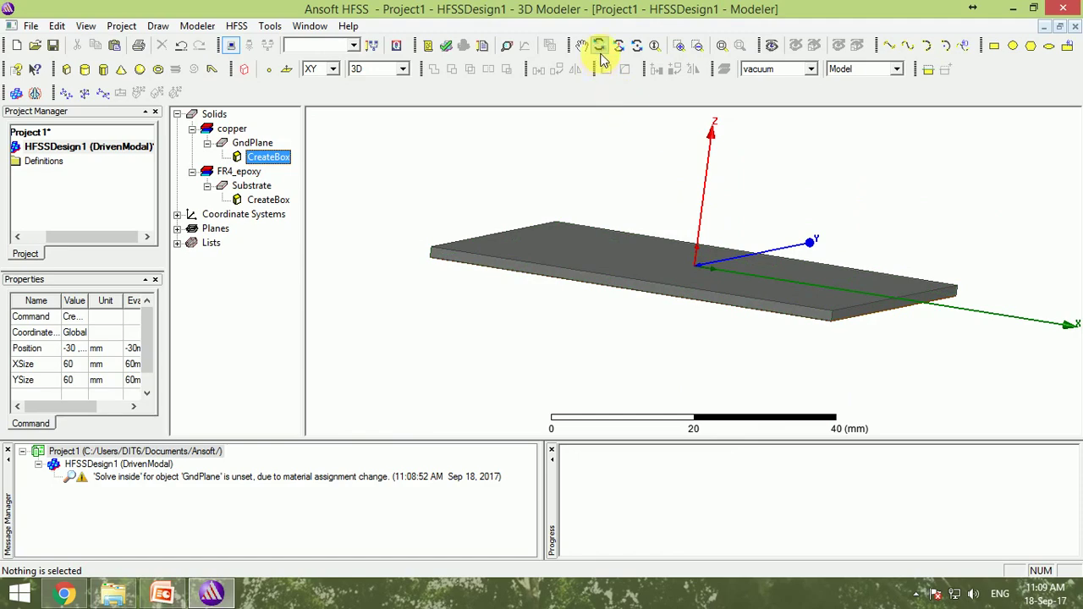
left_click_drag(604, 237, 706, 347)
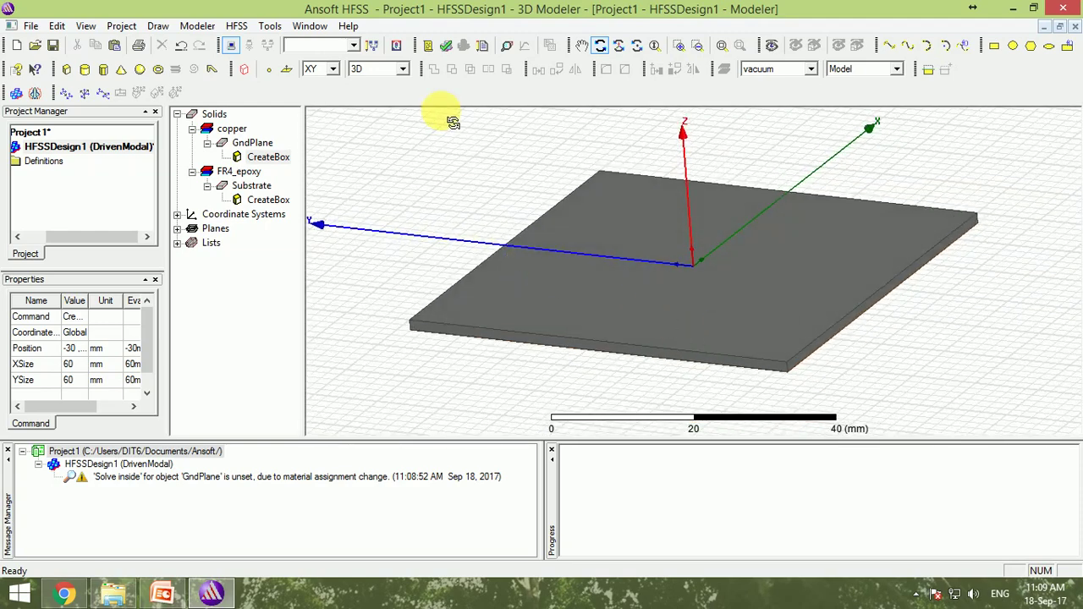
right_click(442, 113)
left_click(449, 127)
Step: Draw a third freehand box with two base corners and a height
left_click(66, 69)
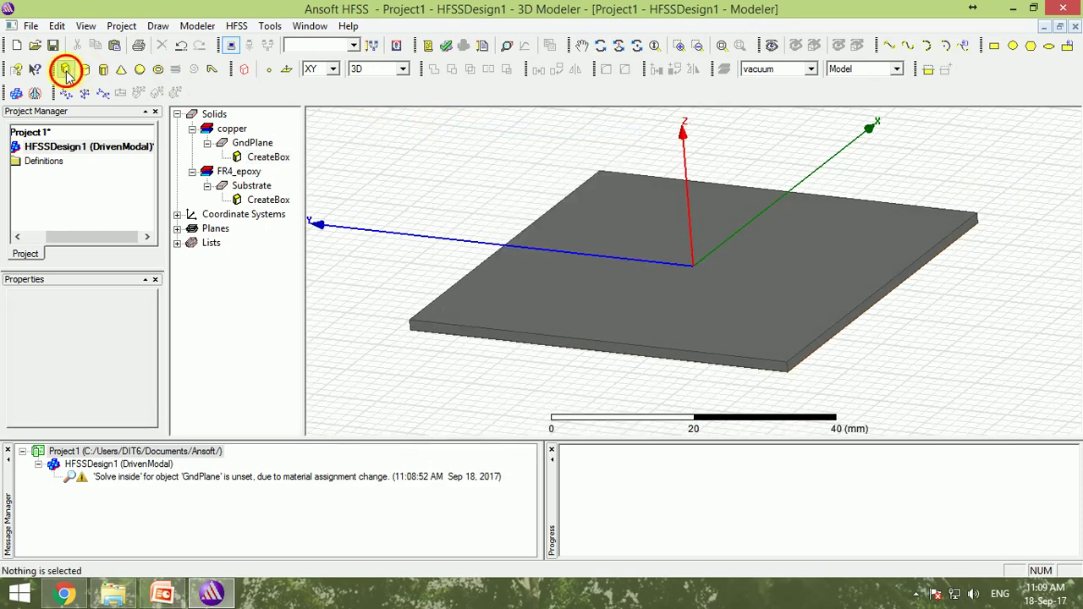
left_click(398, 171)
left_click(615, 272)
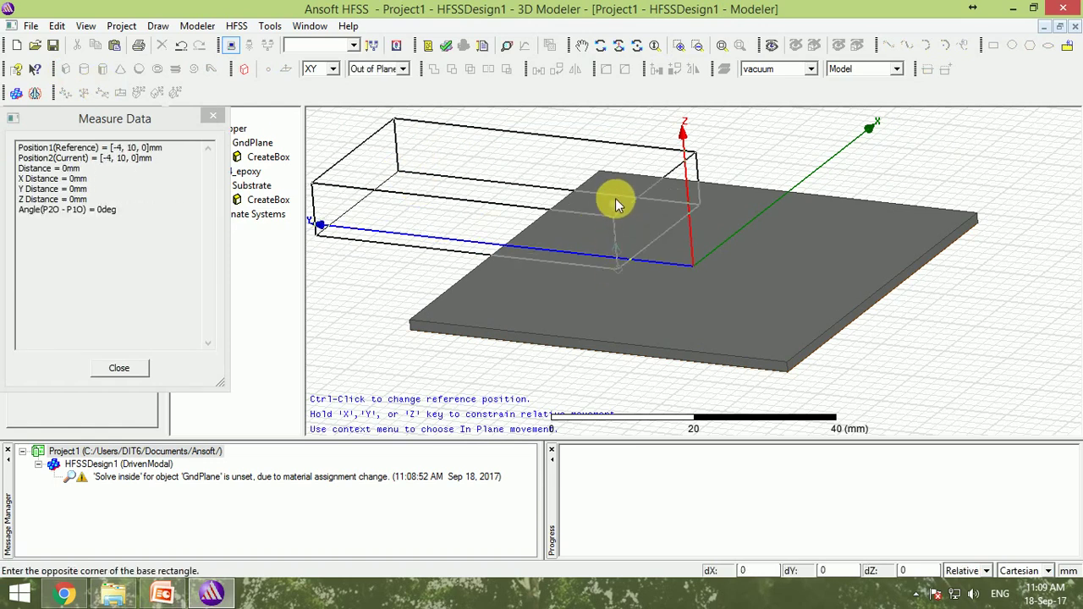
left_click(615, 198)
Step: Rename the new box Patch and assign copper as its material
double_click(241, 229)
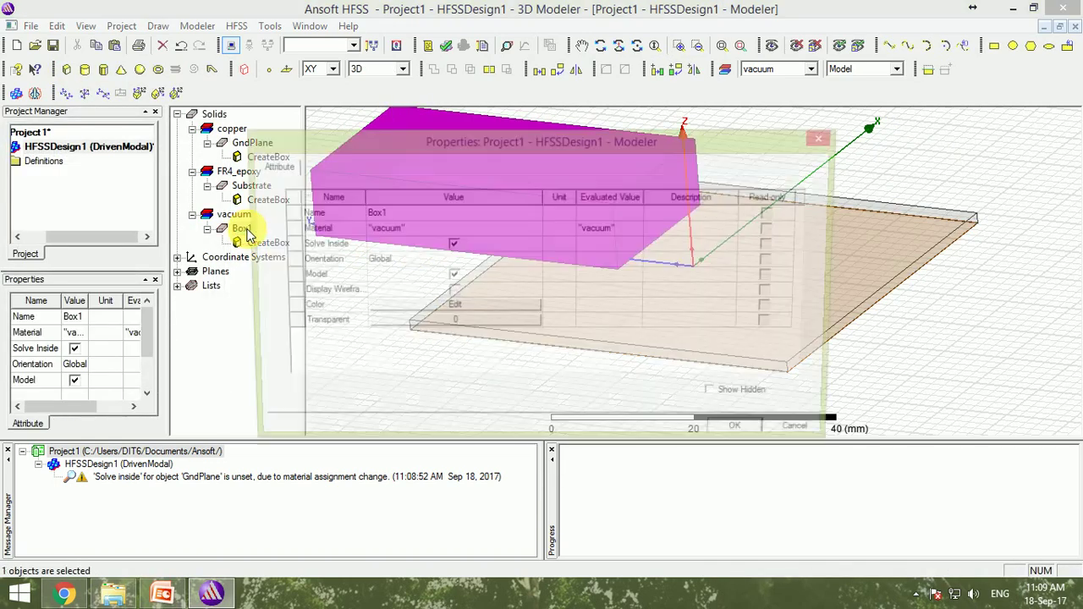
left_click(411, 215)
type("Patch")
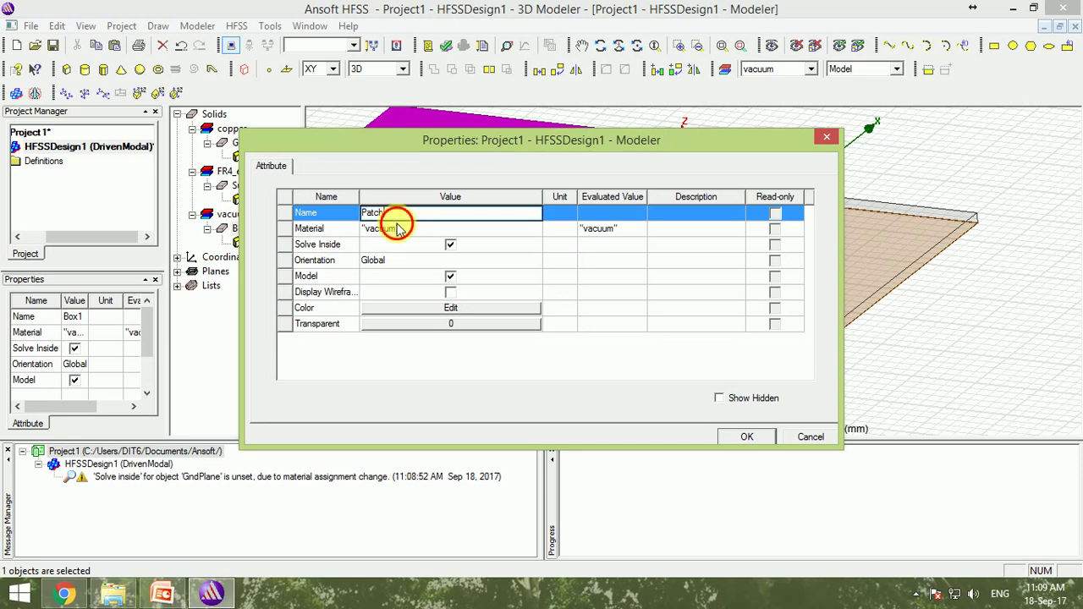
left_click(398, 227)
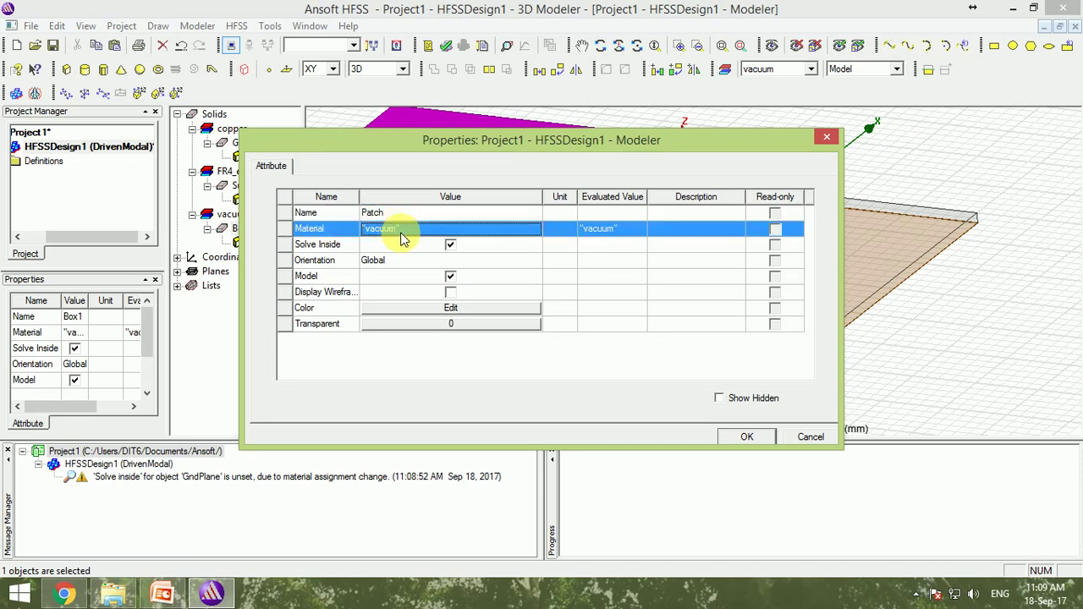
left_click(399, 229)
left_click(393, 242)
type("a")
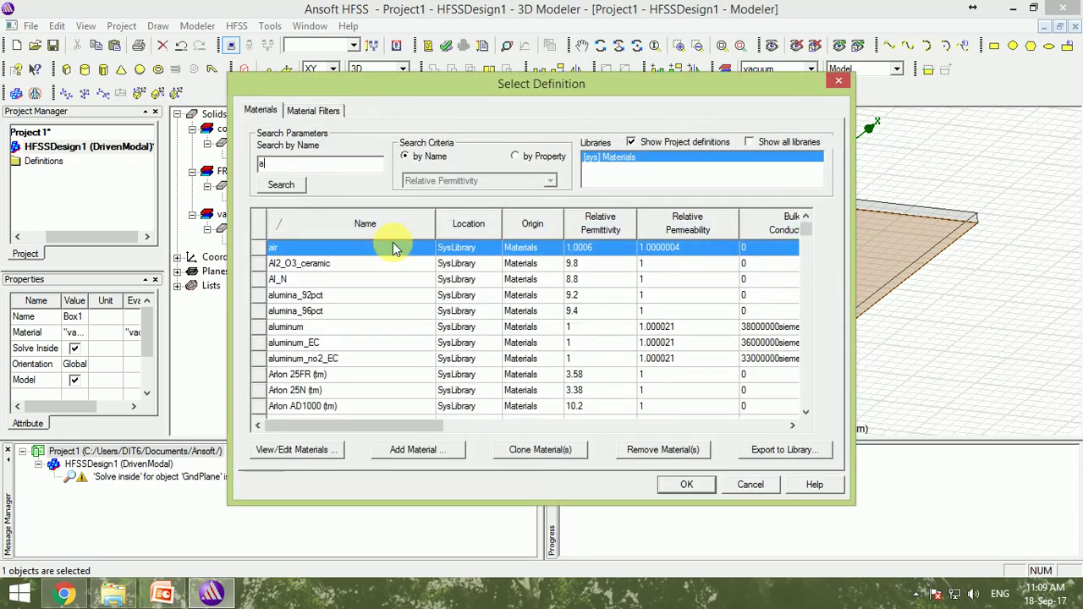
key("BackSpace")
type("cop")
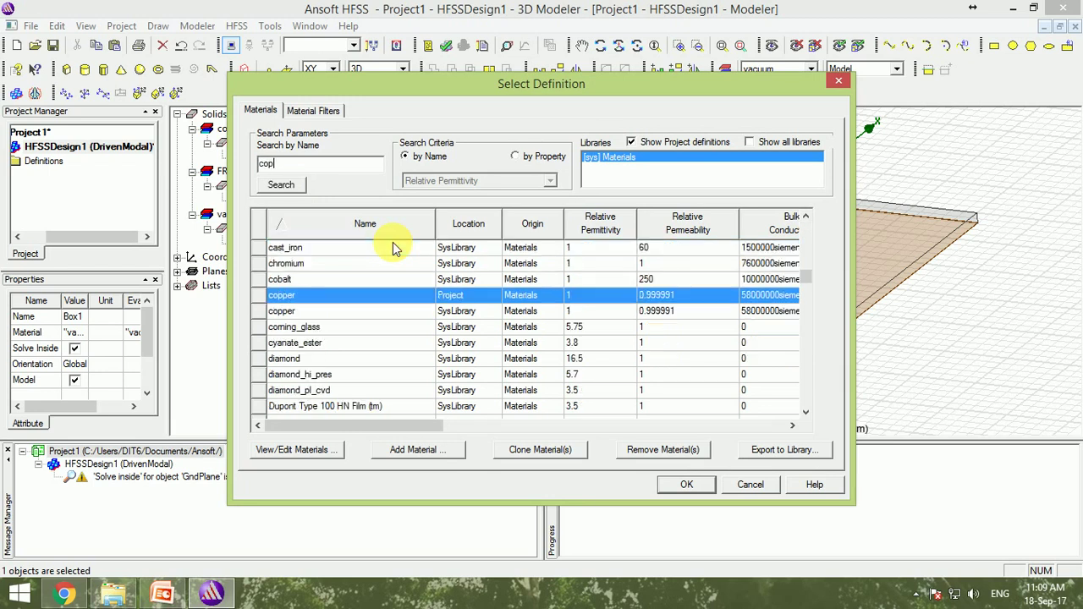
left_click(686, 484)
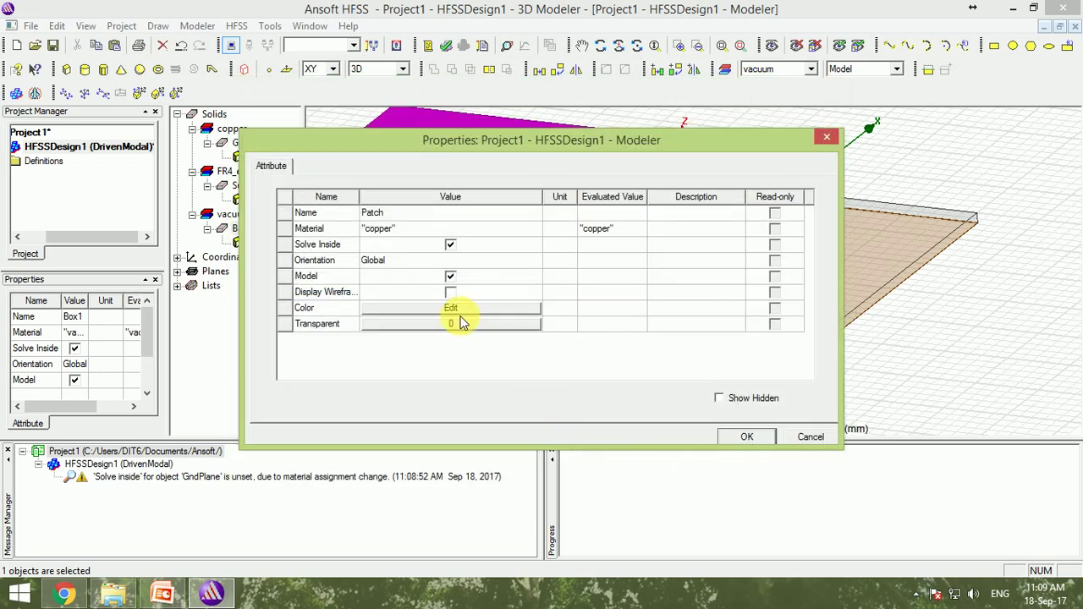
Step: Colour the Patch orange and apply its new properties
left_click(451, 308)
left_click(400, 276)
left_click(399, 258)
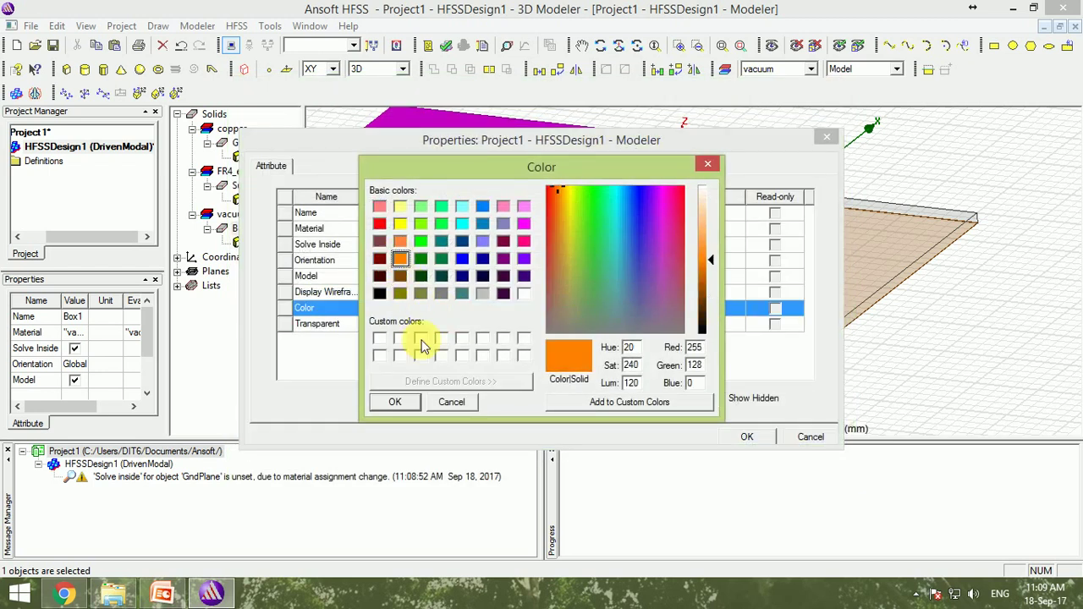
left_click(396, 404)
left_click(746, 437)
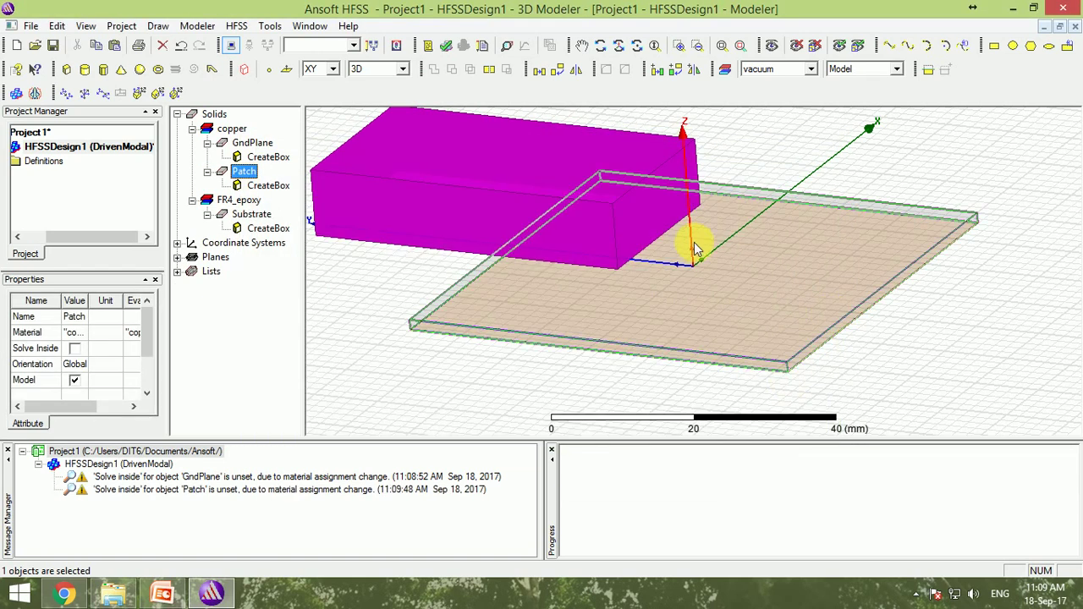
left_click(943, 146)
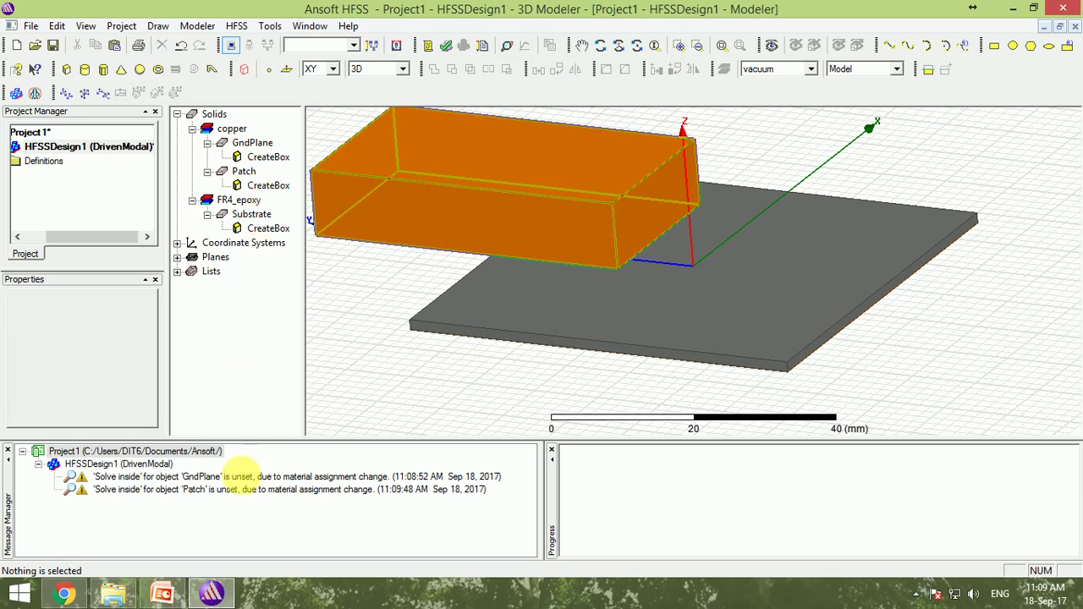
Step: Put the slides aside and bring up the emtalk patch calculator page in Chrome
left_click(163, 595)
left_click(163, 594)
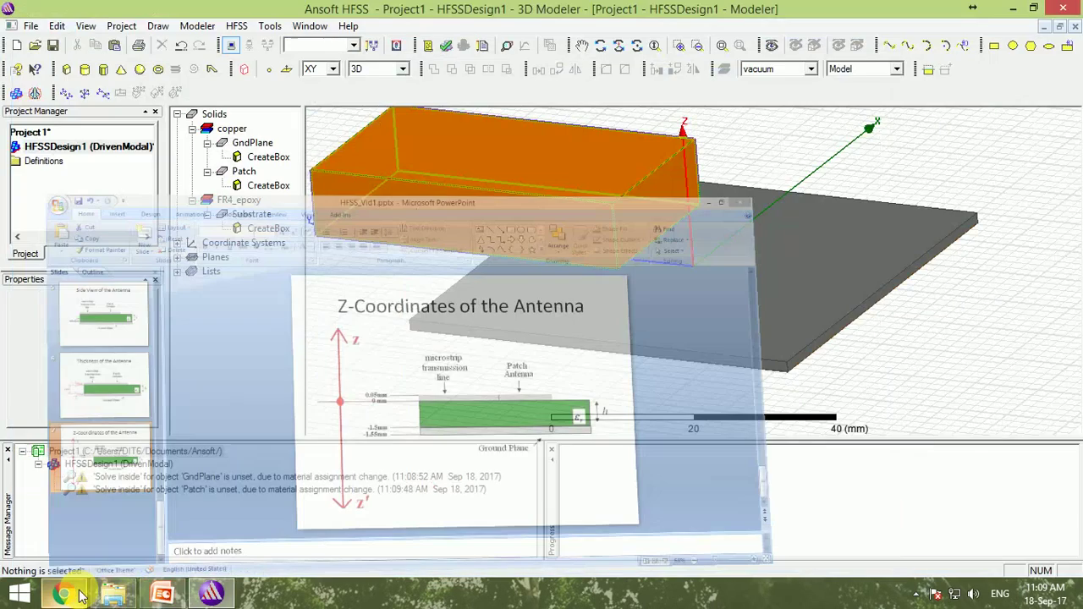
left_click(63, 594)
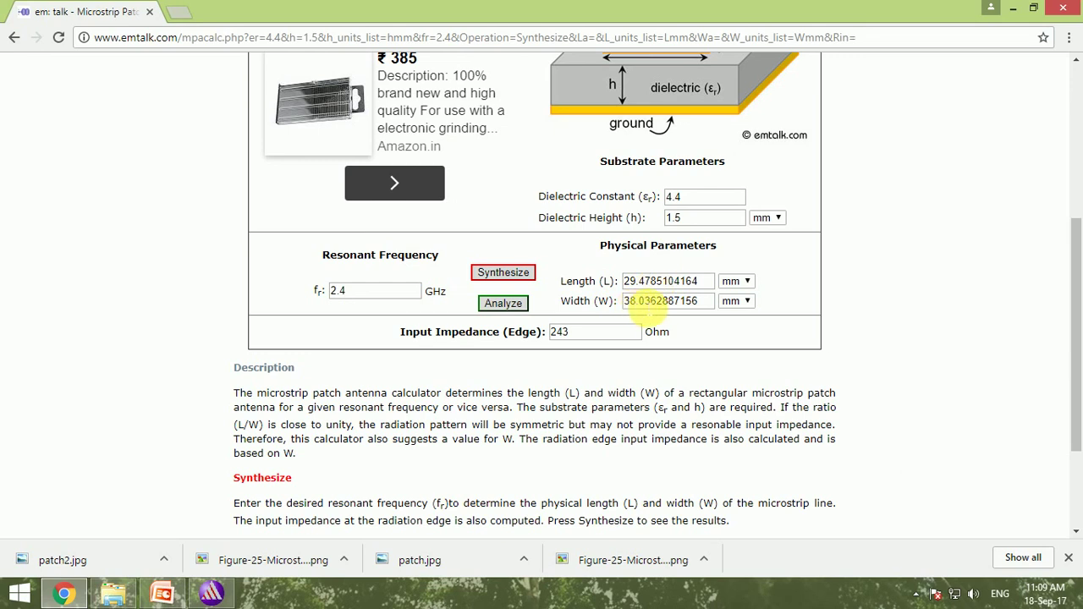
Step: Launch Windows Calculator from a Start search for 'cal' to compute 14.75
left_click(10, 599)
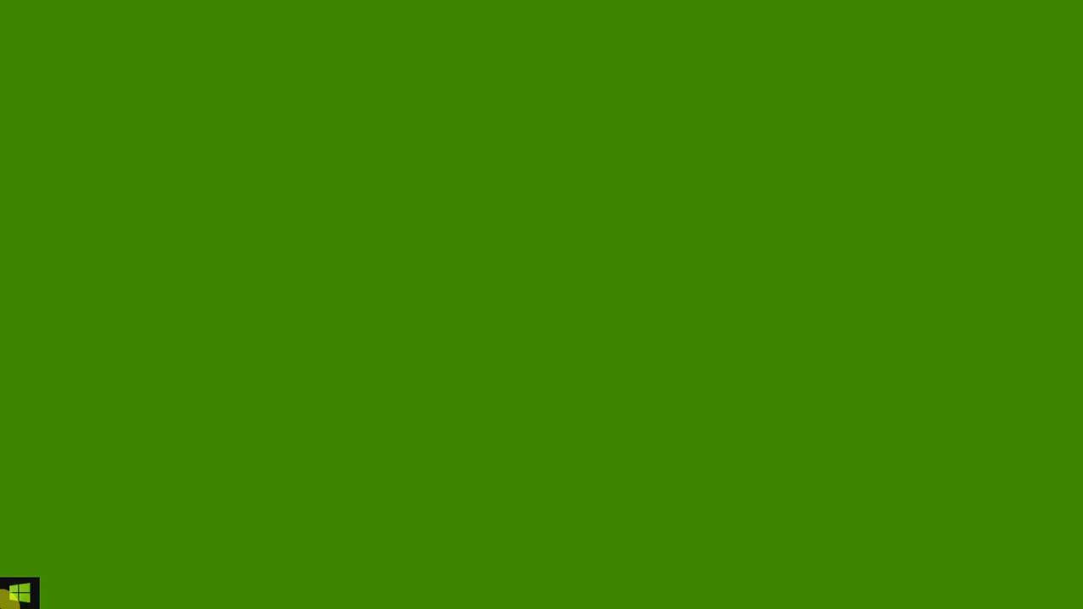
type("calculator")
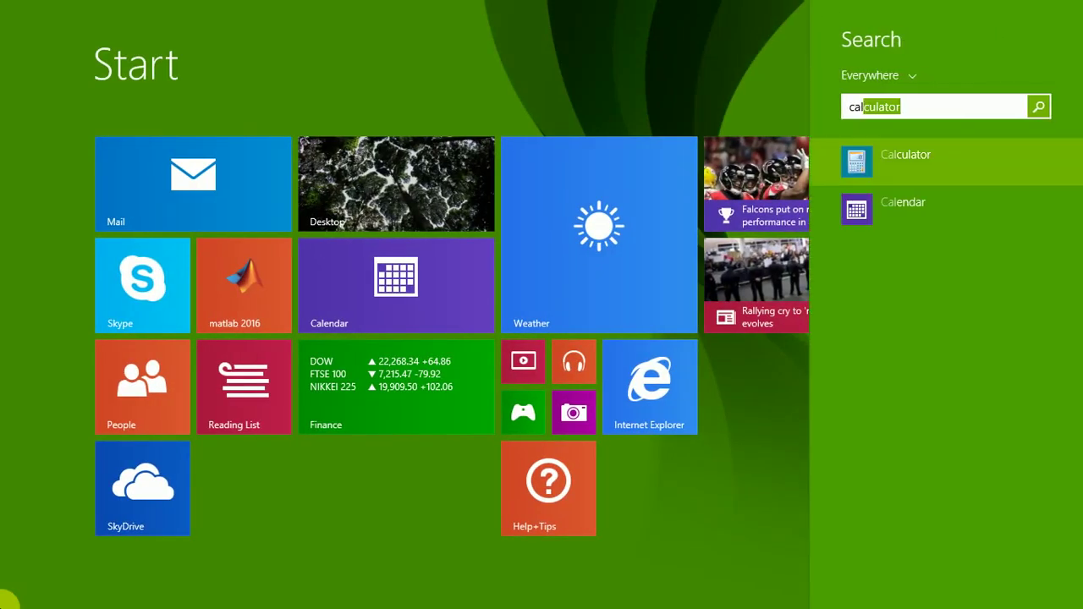
key("Return")
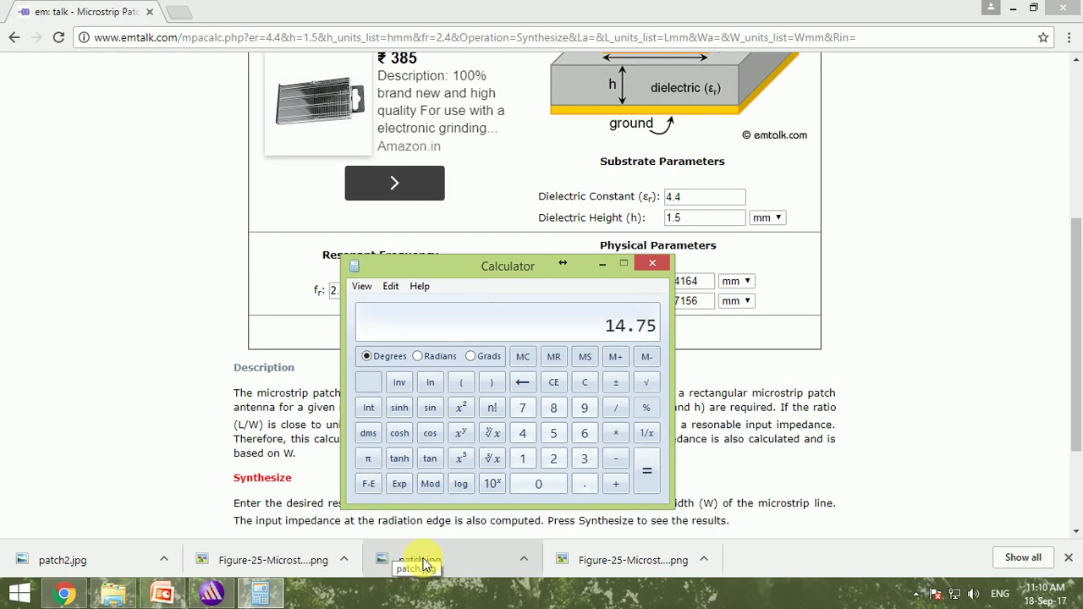
left_click(211, 593)
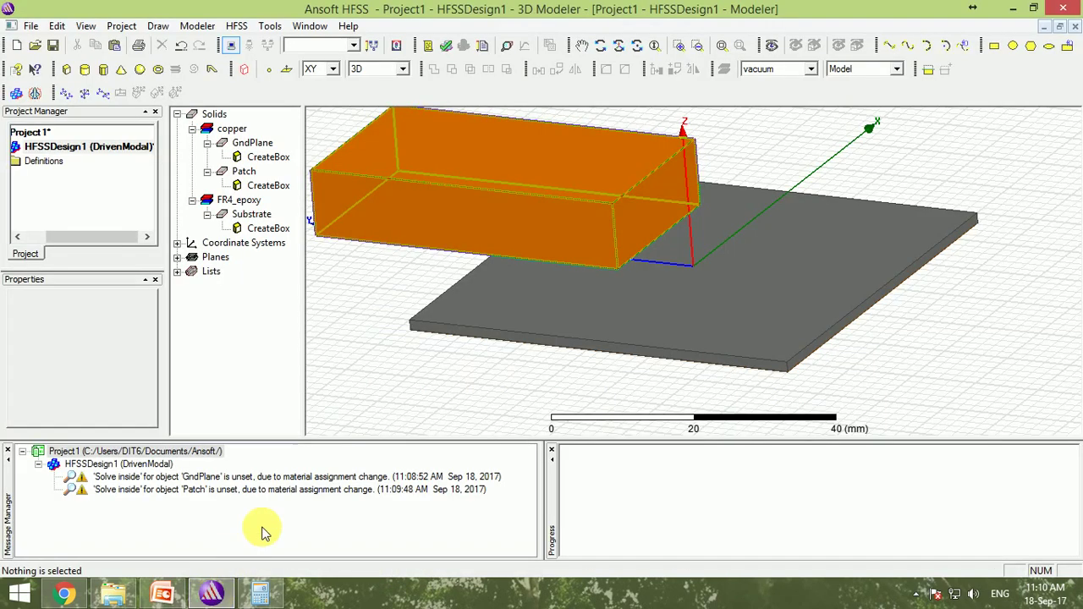
left_click(162, 592)
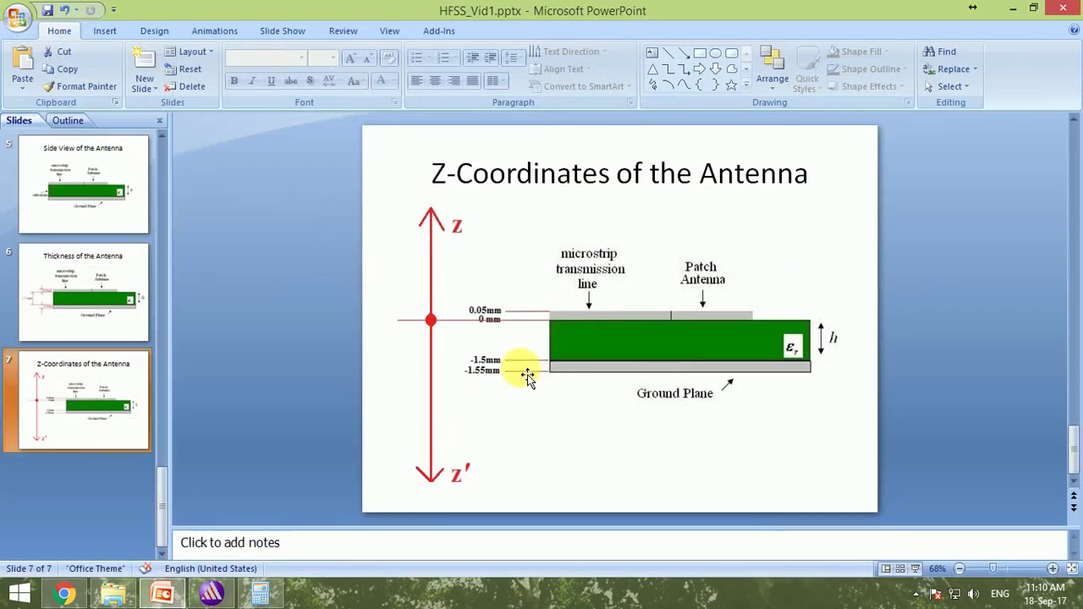
left_click(117, 211)
scroll(113, 201, "up", 2)
left_click(72, 298)
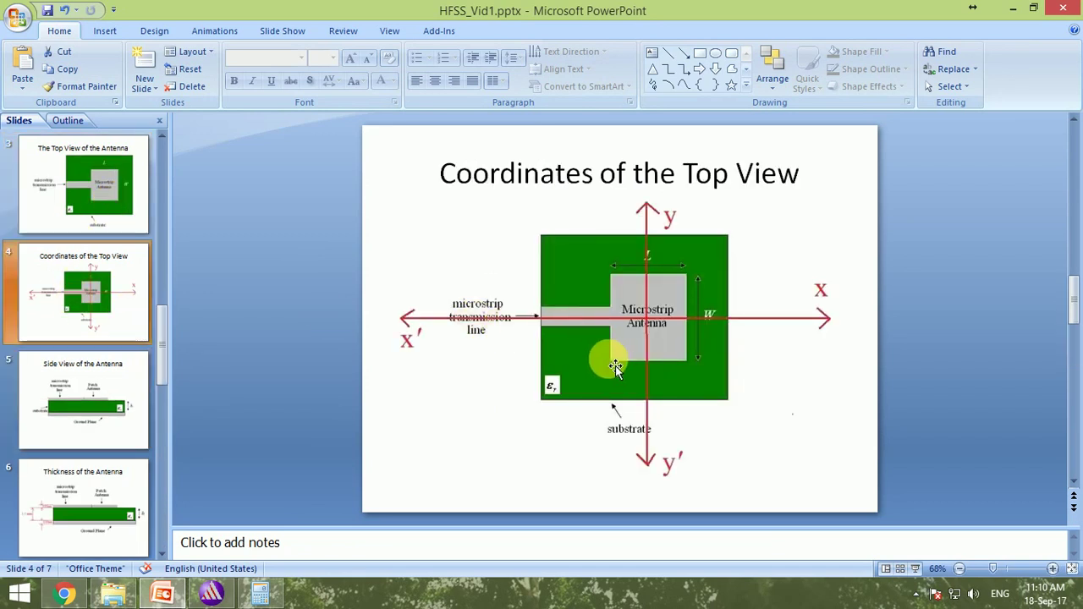
left_click(216, 595)
left_click(216, 594)
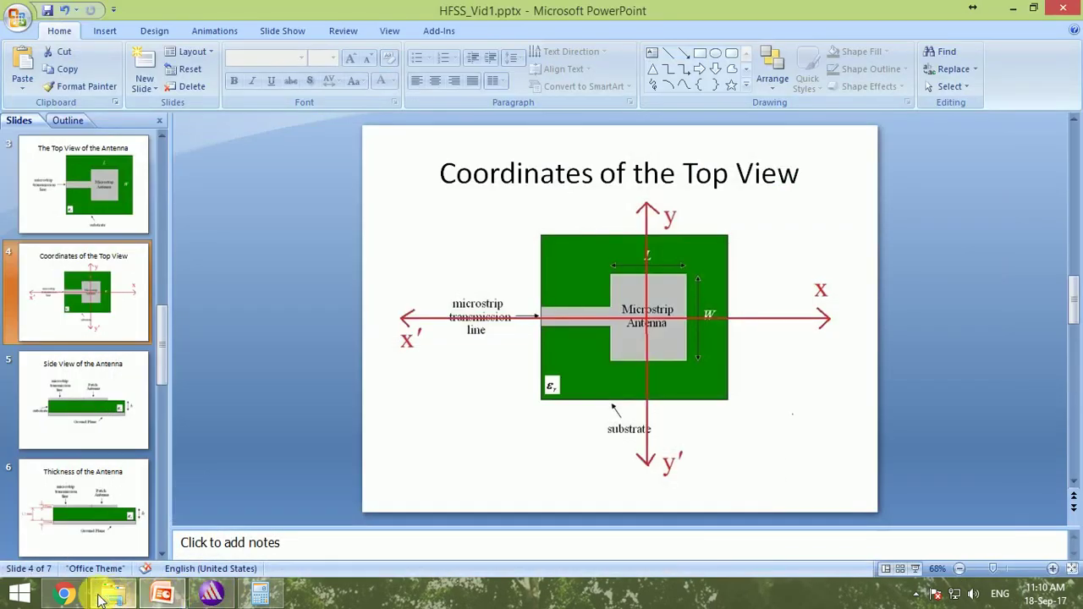
left_click(65, 595)
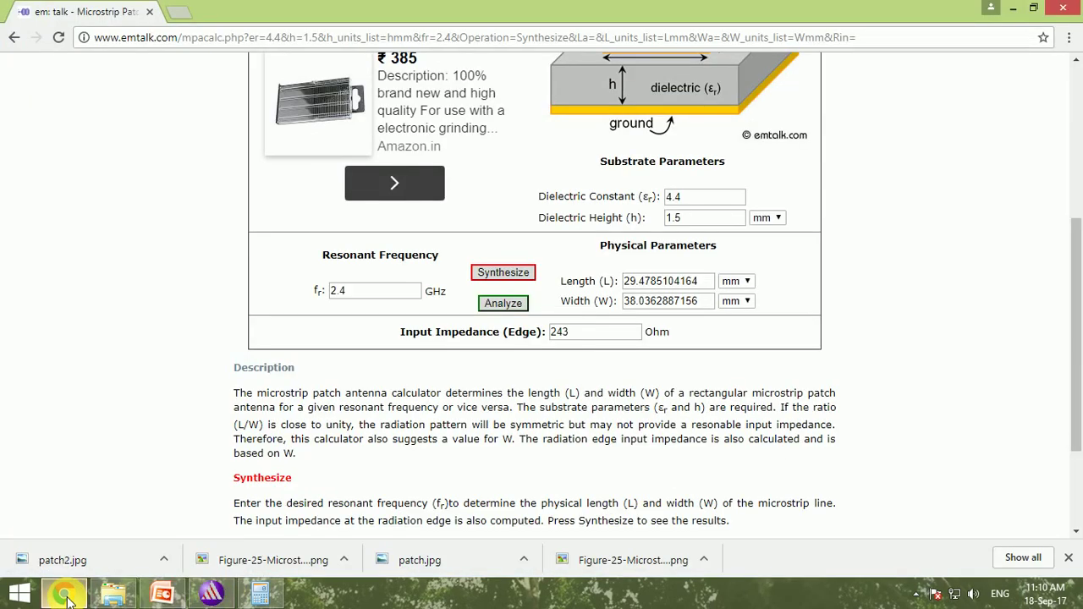
left_click(66, 594)
left_click(66, 595)
left_click(66, 595)
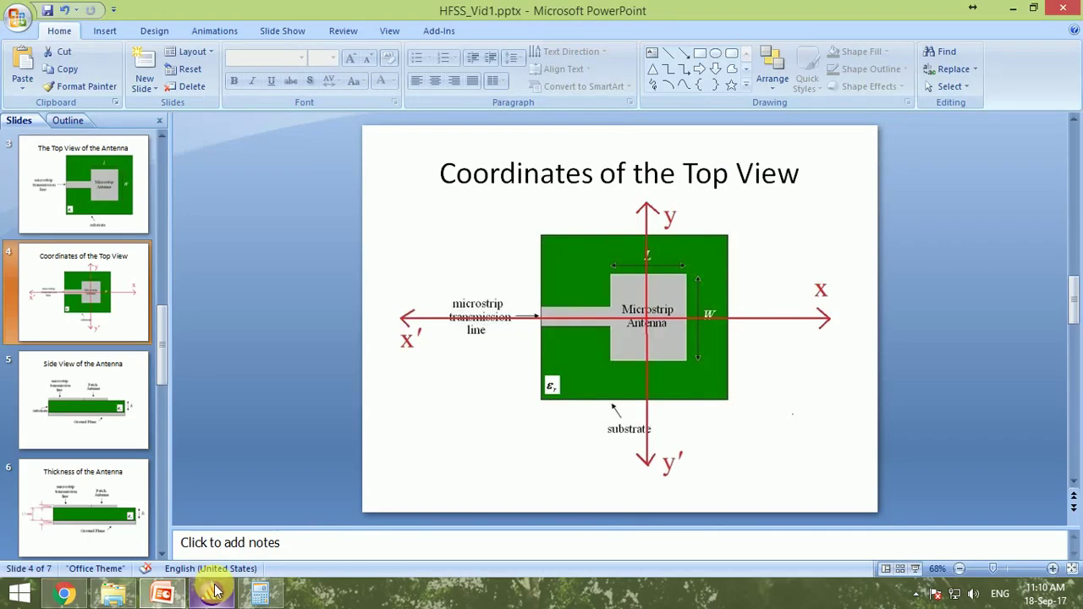
left_click(216, 593)
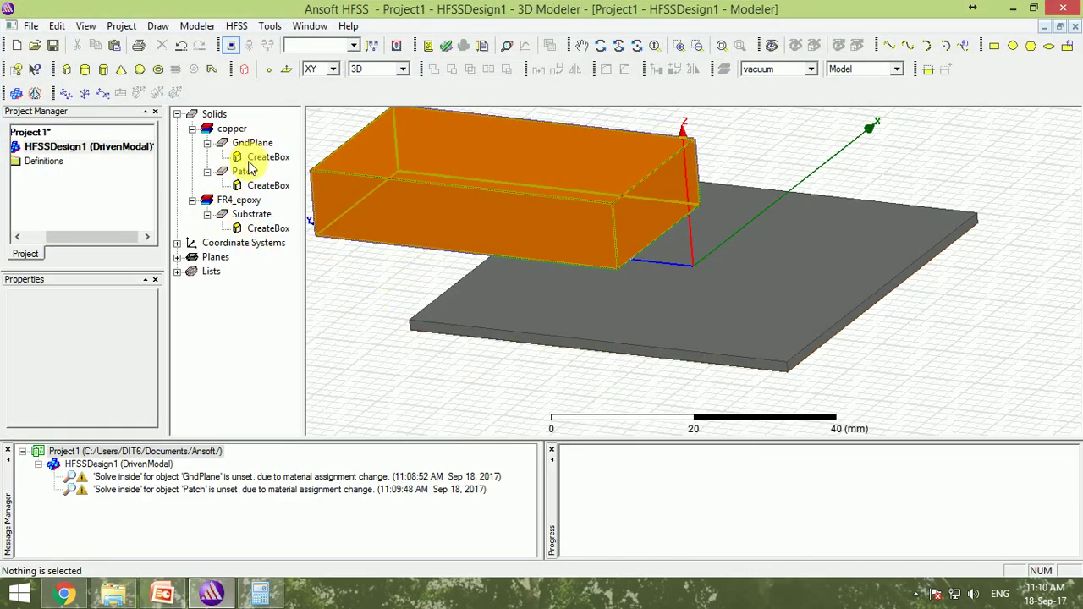
Step: Clear the Patch CreateBox Position entry, then check the Coordinates of the Top View slide
double_click(268, 185)
left_click(415, 244)
left_click(415, 243)
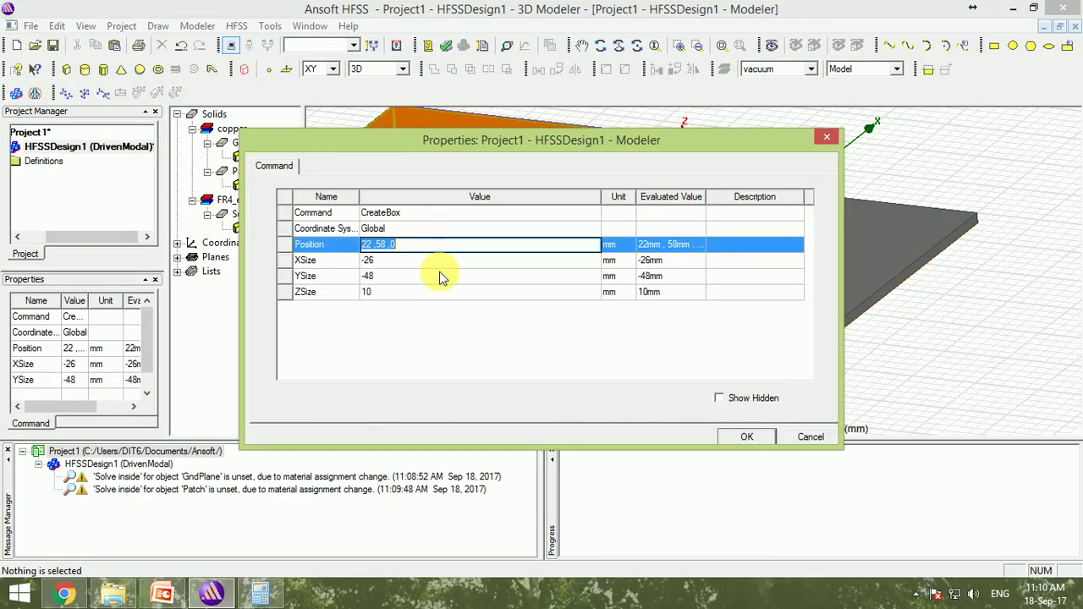
key("BackSpace")
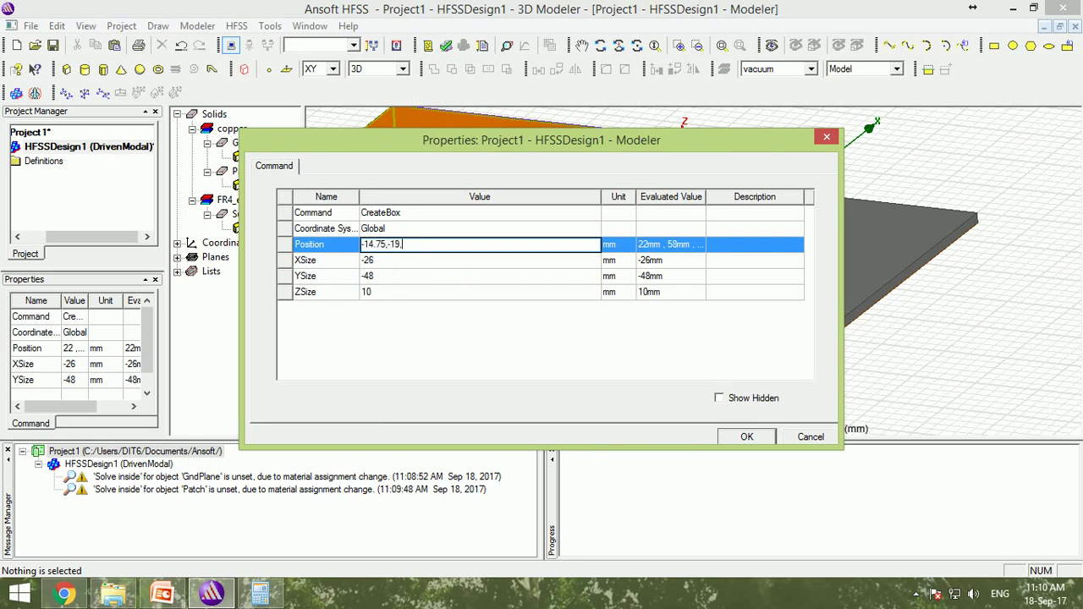
left_click(159, 596)
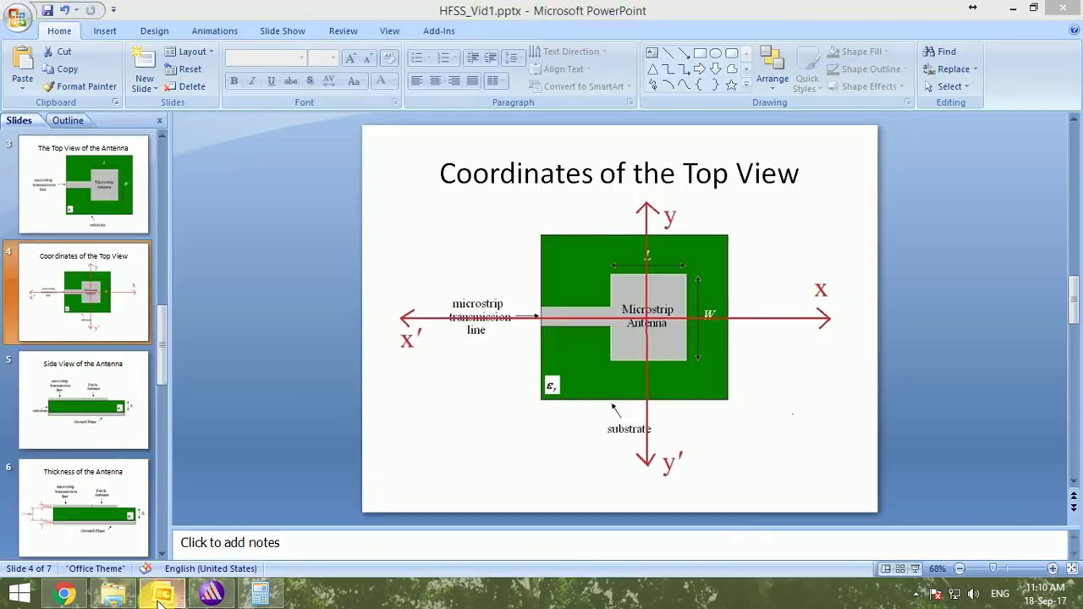
Step: Review the Thickness and Z-Coordinates of the Antenna slides, then return to the HFSS patch properties
left_click(107, 479)
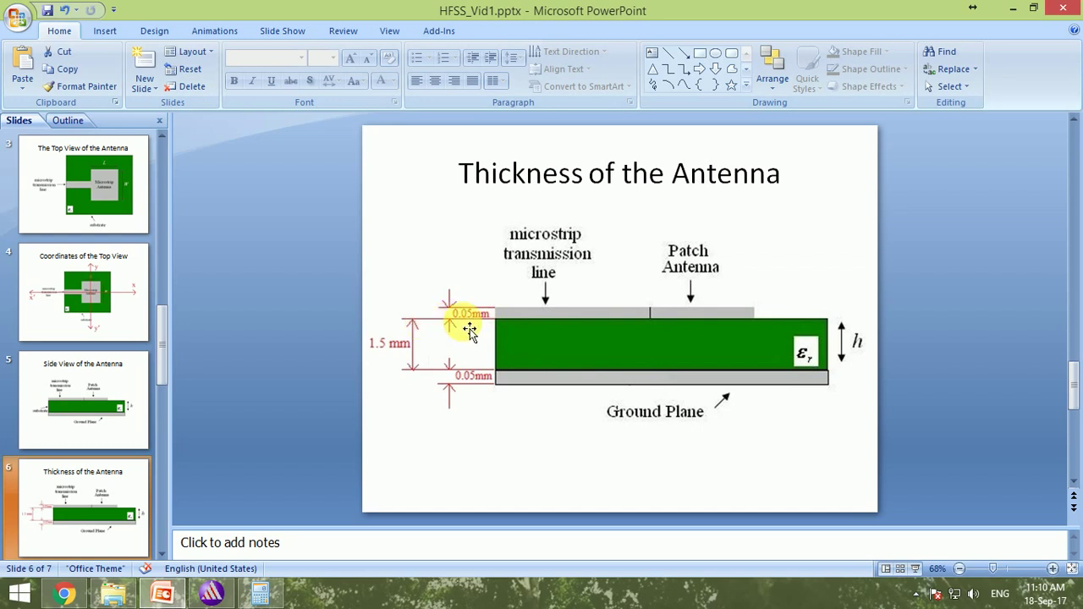
scroll(121, 477, "down", 1)
left_click(119, 478)
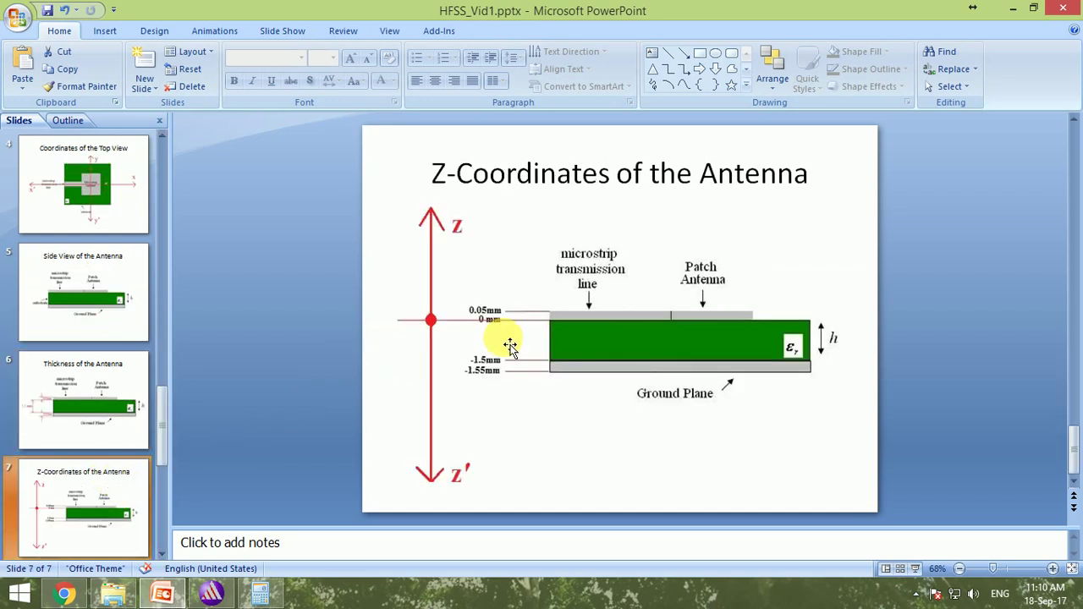
left_click(213, 594)
Step: Size the Patch box to 29.5 × 38 × 0.05 mm and orbit the view to inspect it
left_click(396, 260)
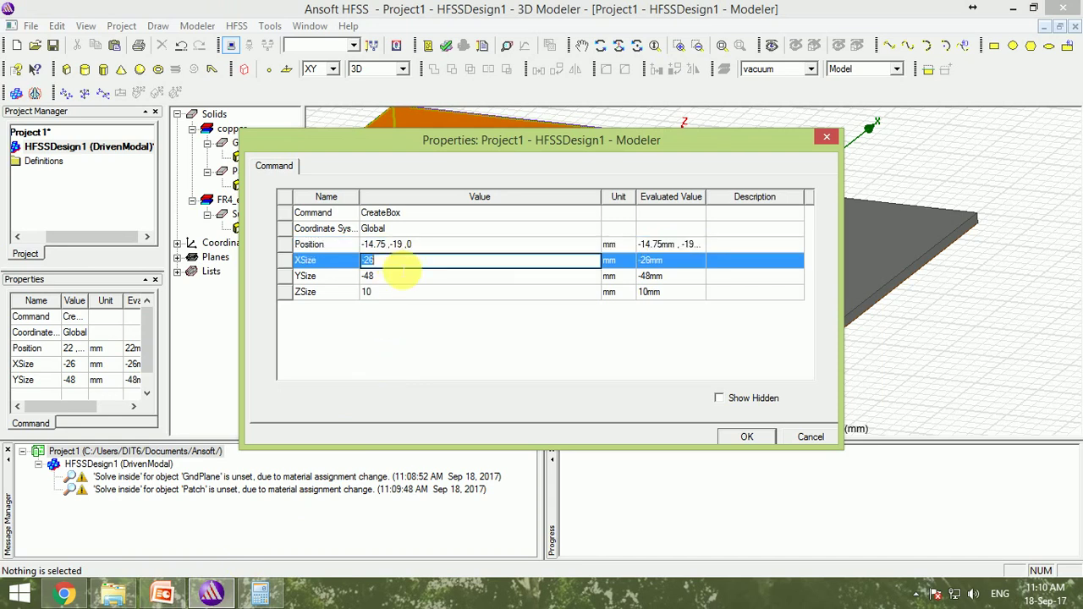
left_click(63, 593)
left_click(214, 594)
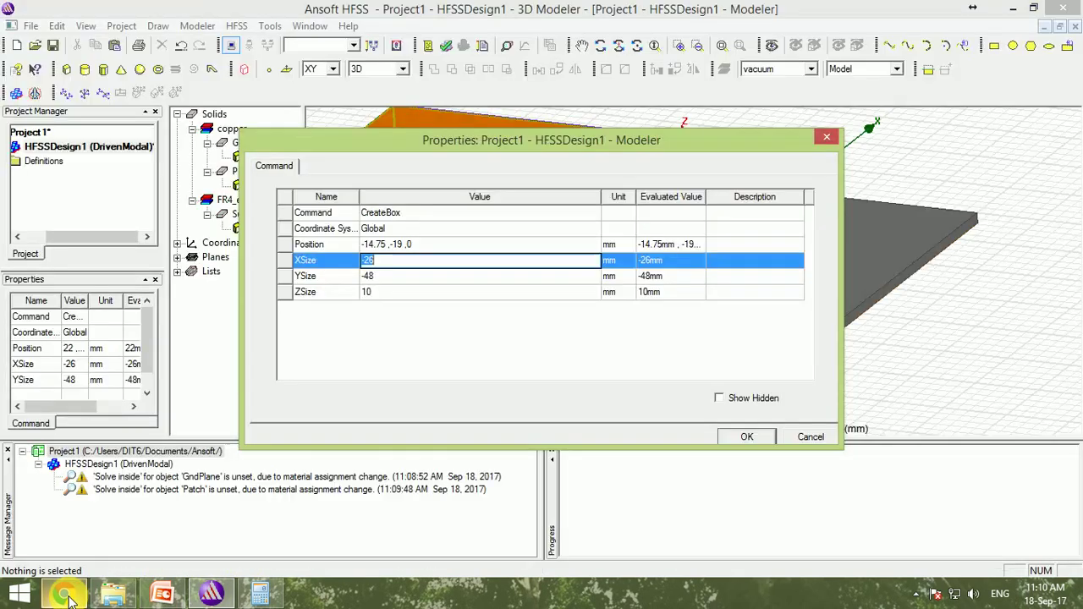
type("29.5")
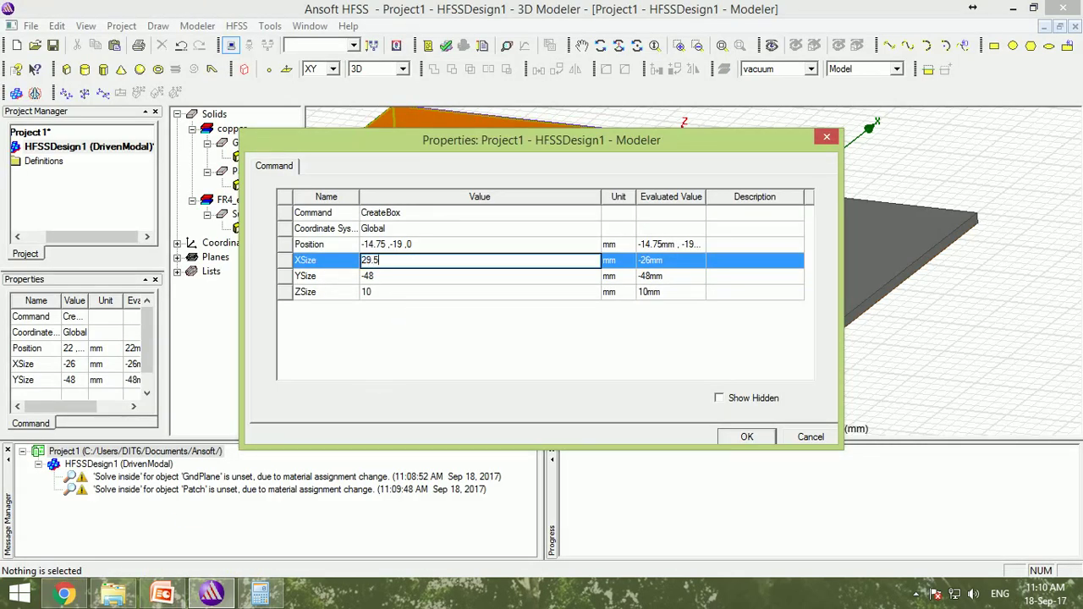
key("Tab")
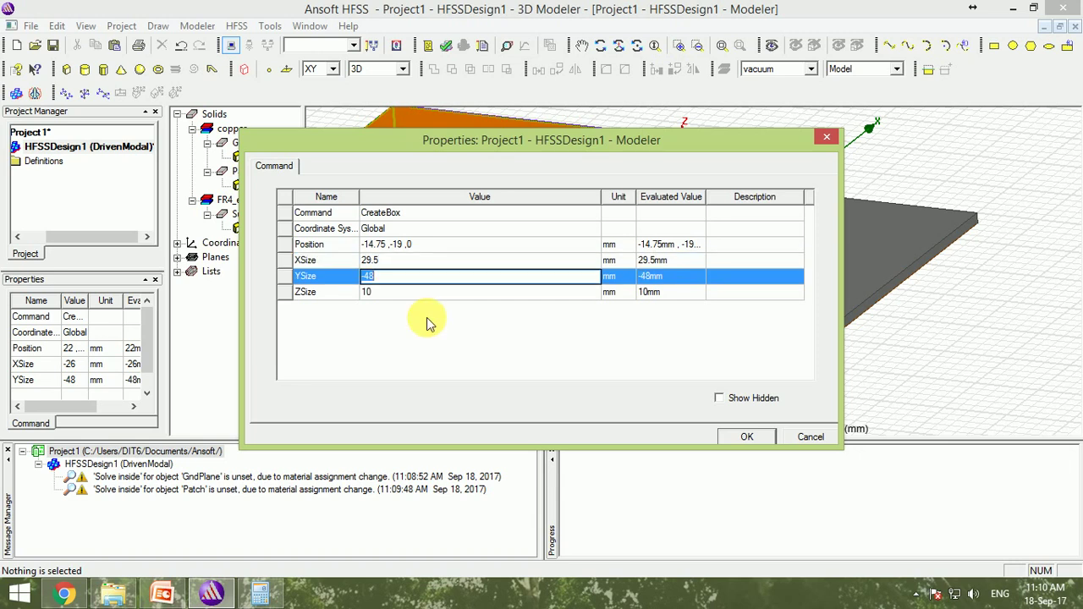
type("38")
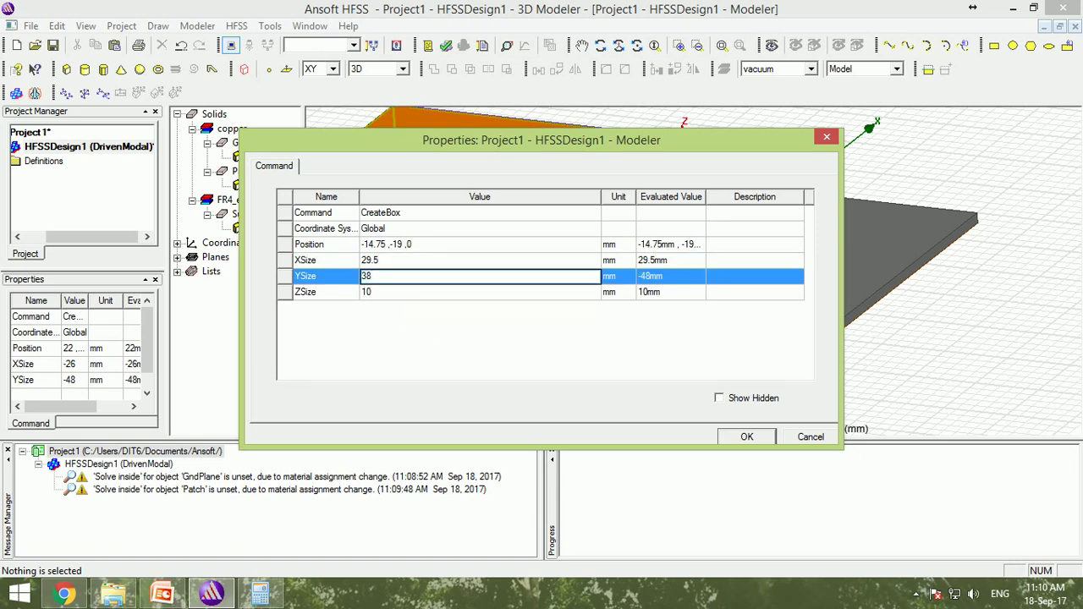
key("Tab")
type("0.")
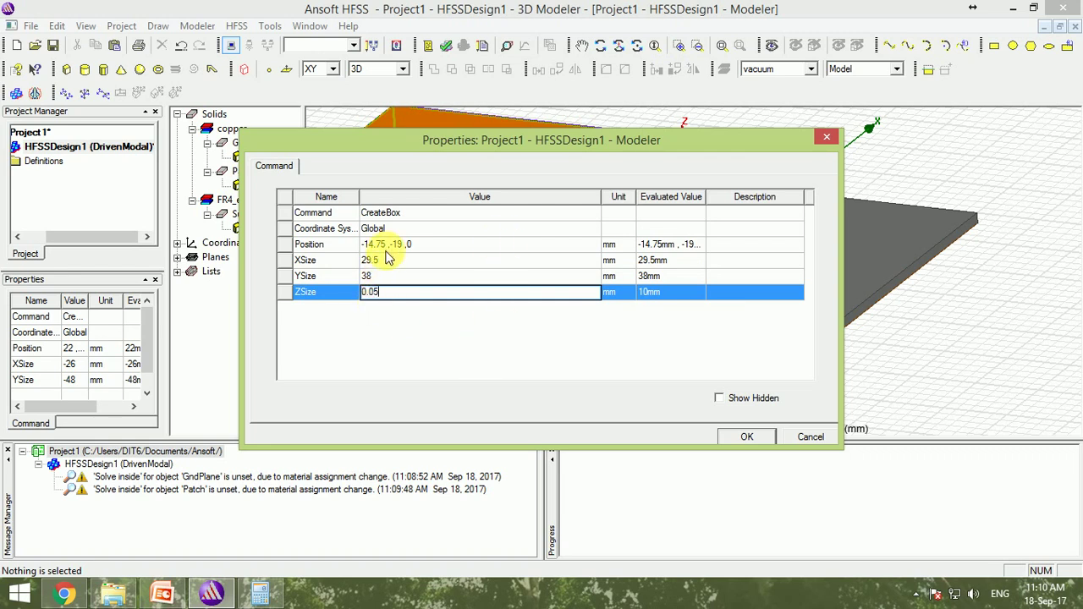
left_click(747, 437)
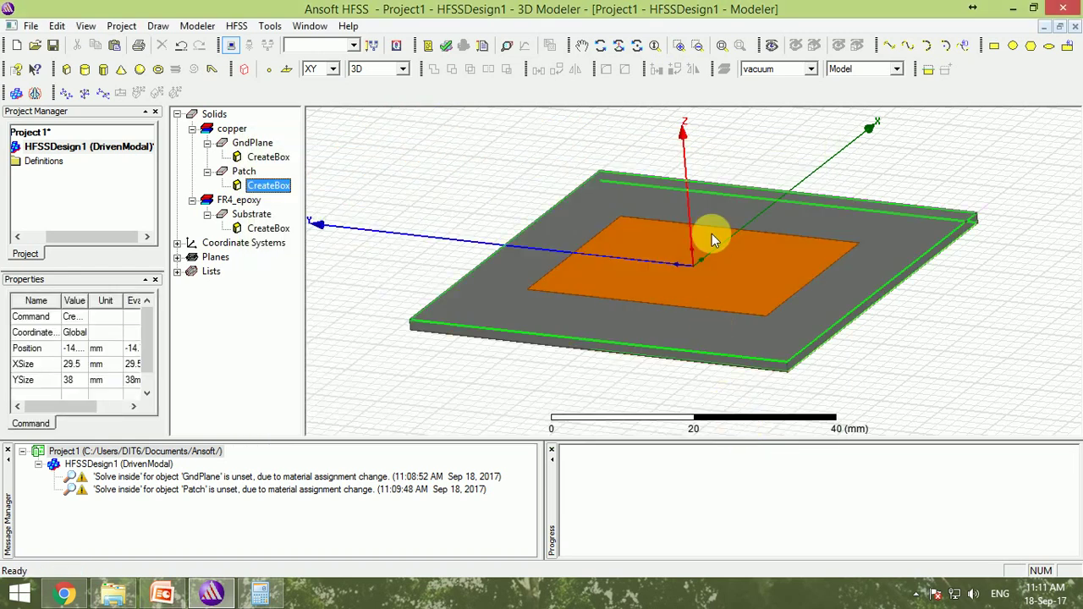
left_click(600, 45)
mouse_move(665, 255)
left_mouse_down()
mouse_move(665, 330)
mouse_move(693, 290)
mouse_move(779, 271)
mouse_move(750, 286)
mouse_move(725, 370)
mouse_move(707, 335)
mouse_move(705, 269)
mouse_move(778, 290)
mouse_move(734, 316)
mouse_move(718, 263)
mouse_move(790, 361)
mouse_move(781, 348)
mouse_move(834, 354)
mouse_move(824, 326)
mouse_move(837, 337)
mouse_move(686, 314)
mouse_move(691, 354)
mouse_move(694, 273)
left_mouse_up()
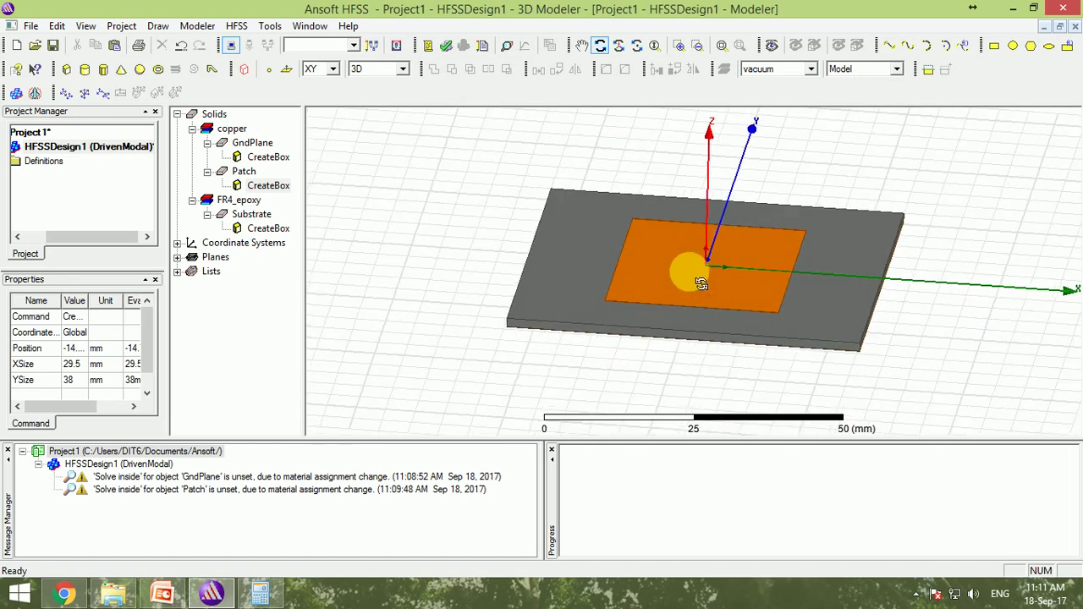
Step: Draw a new box, Box1, in the viewport and check its attributes
left_click(66, 69)
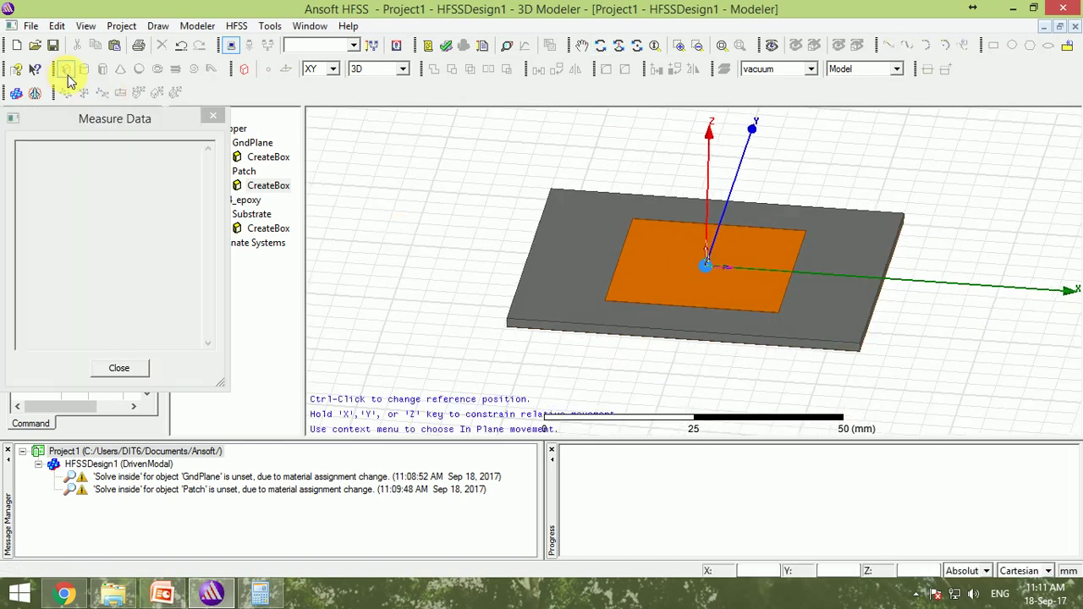
left_click(395, 194)
left_click(525, 263)
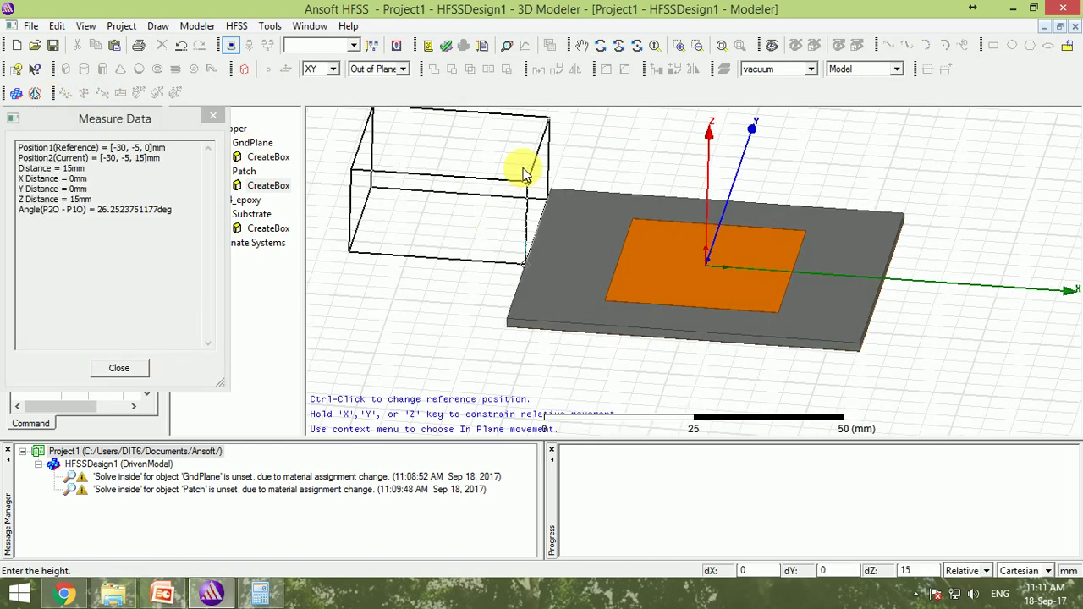
left_click(526, 173)
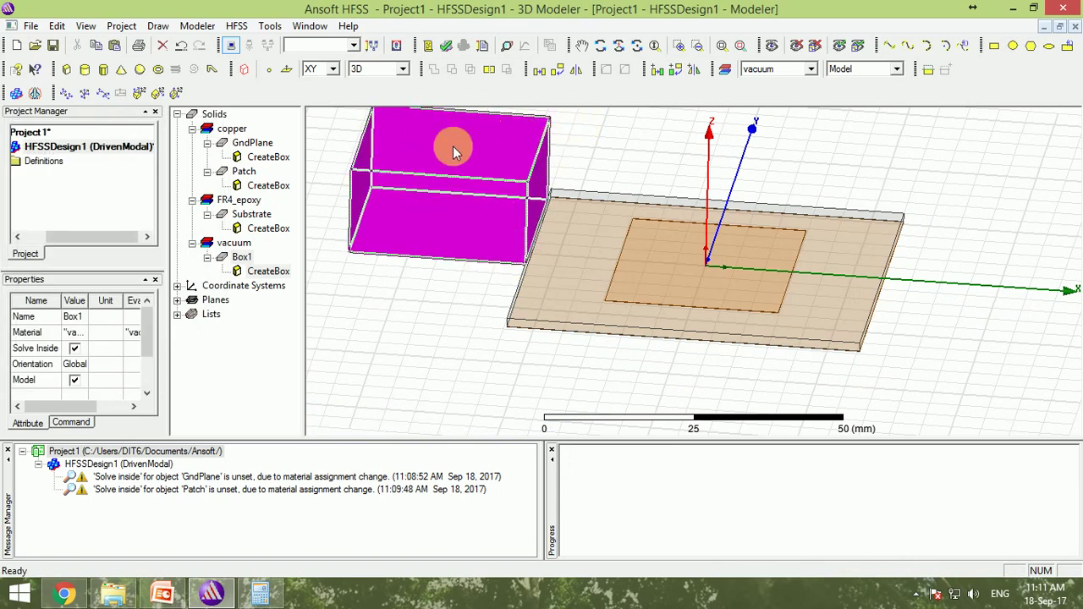
left_click(237, 243)
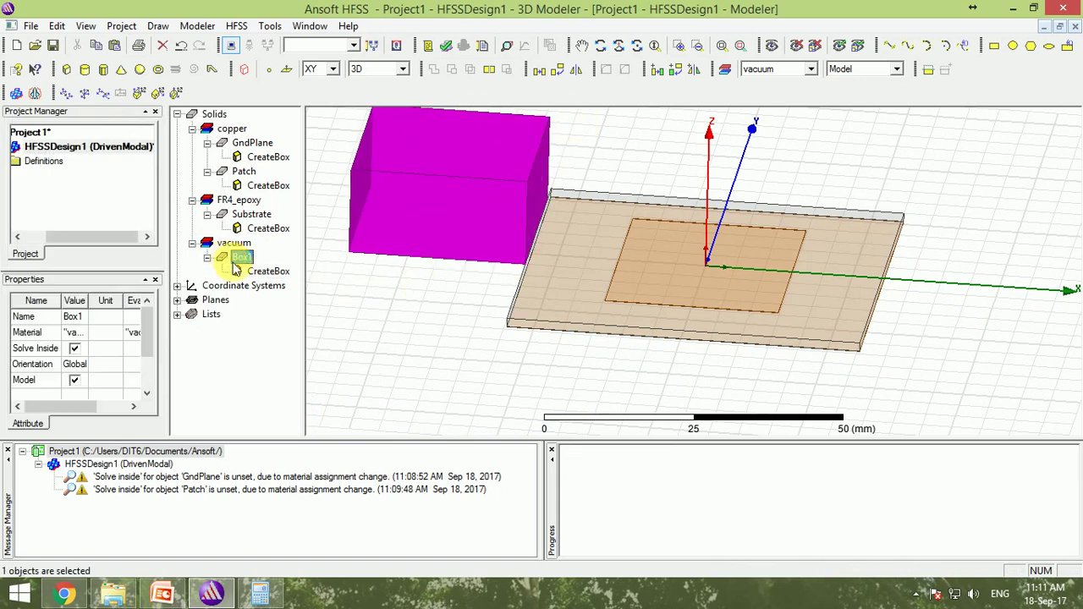
double_click(243, 256)
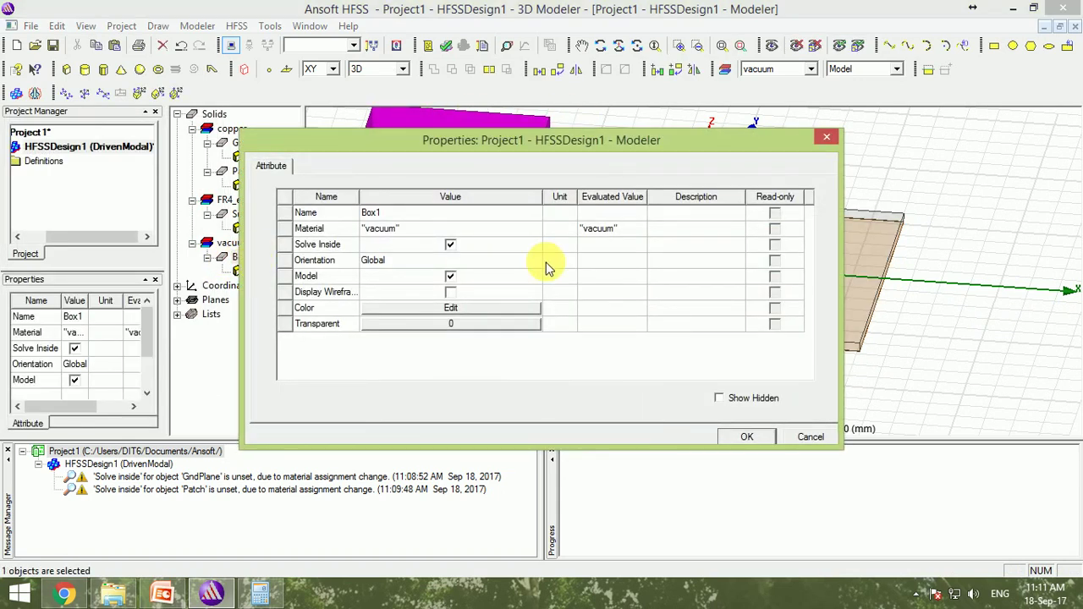
left_click(813, 436)
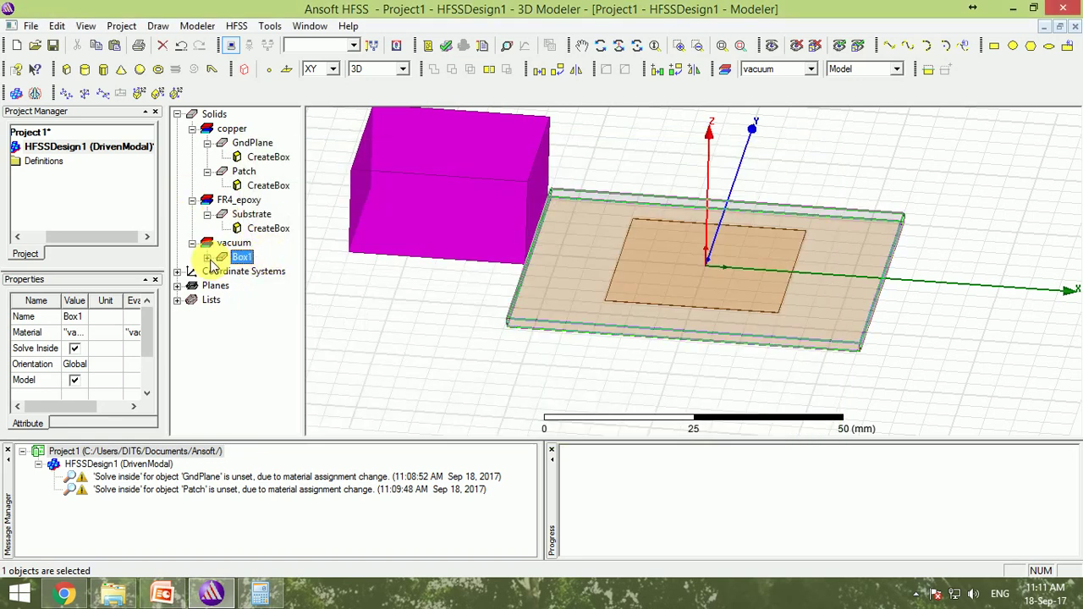
Step: Set Box1's CreateBox position to -30, -1, 0
left_click(207, 257)
left_click(268, 272)
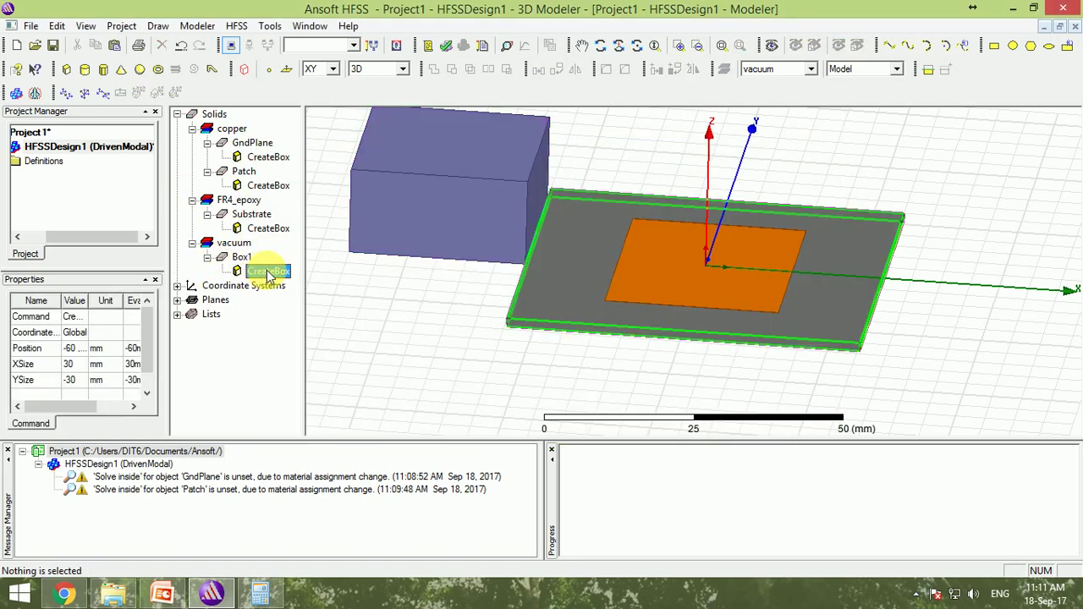
double_click(269, 272)
left_click(432, 246)
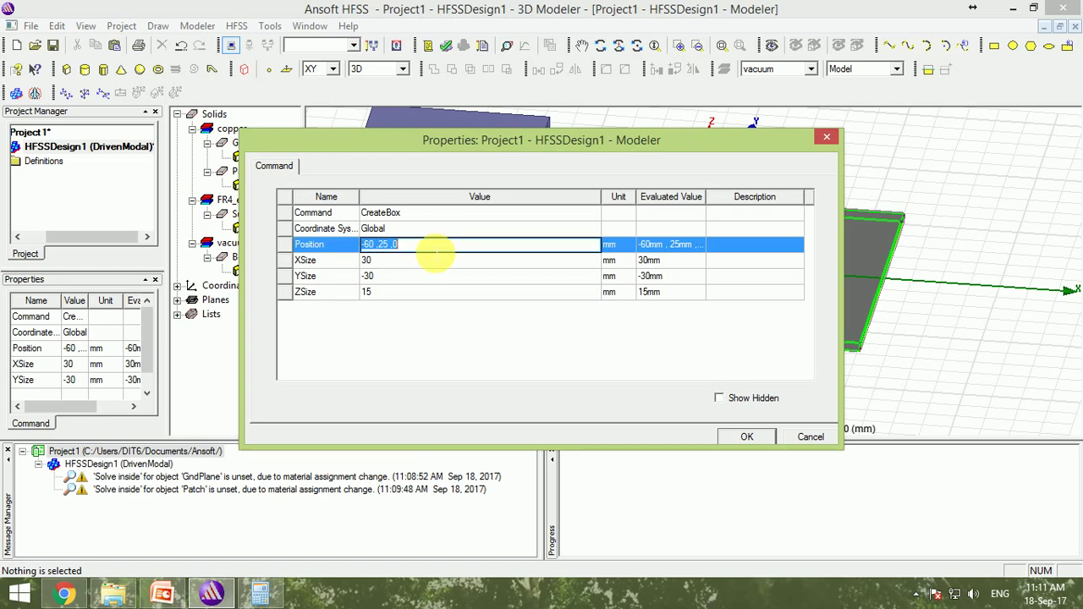
key("BackSpace")
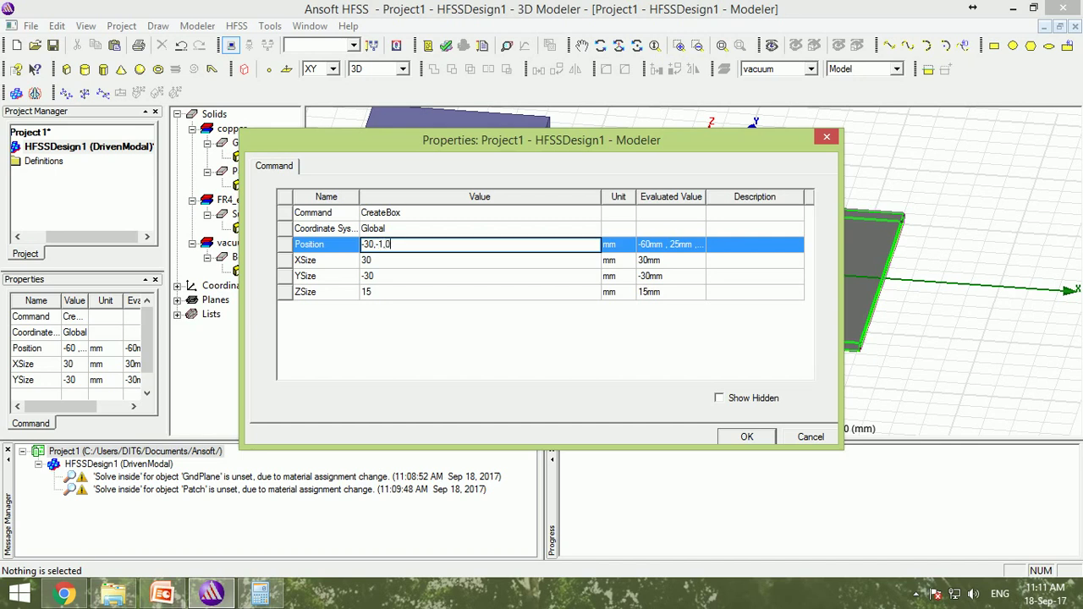
key("Tab")
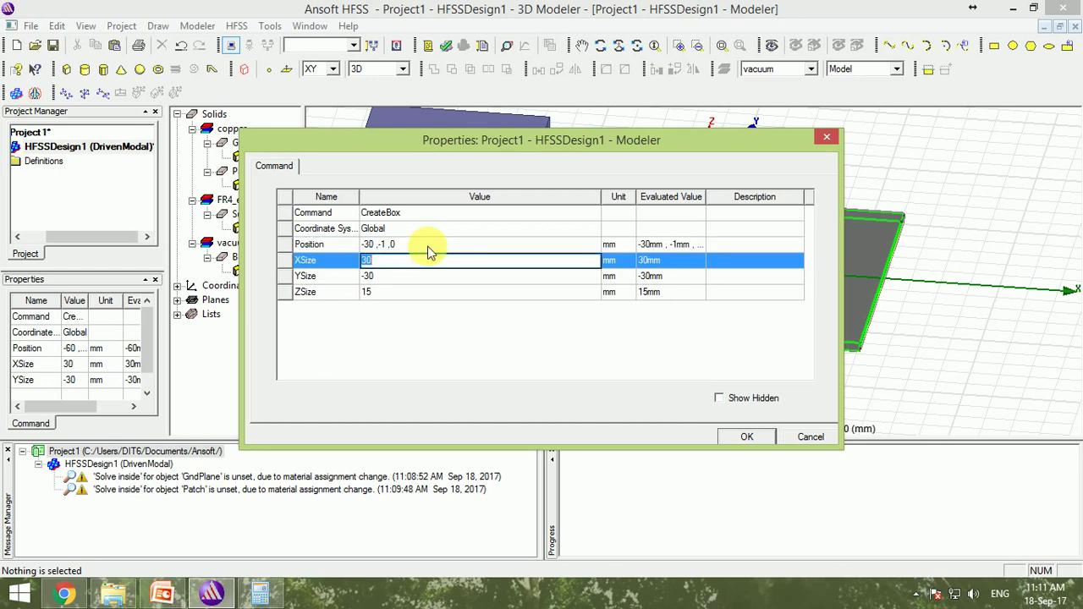
Step: Give Box1 an X size of 15, Y size 2 and Z size 0.05 mm
type("15")
key("Tab")
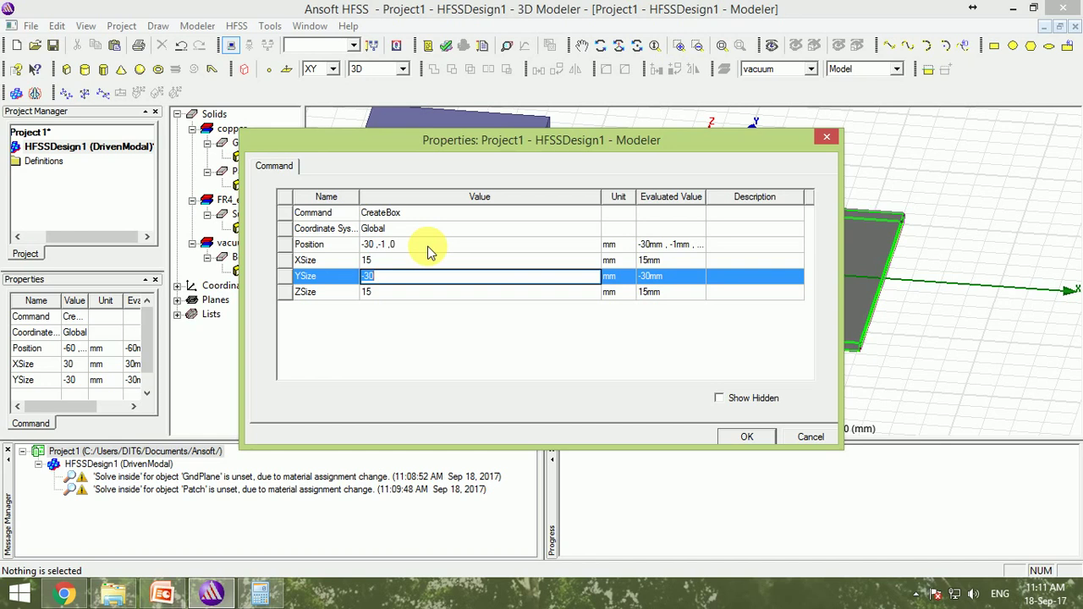
type("2")
key("Tab")
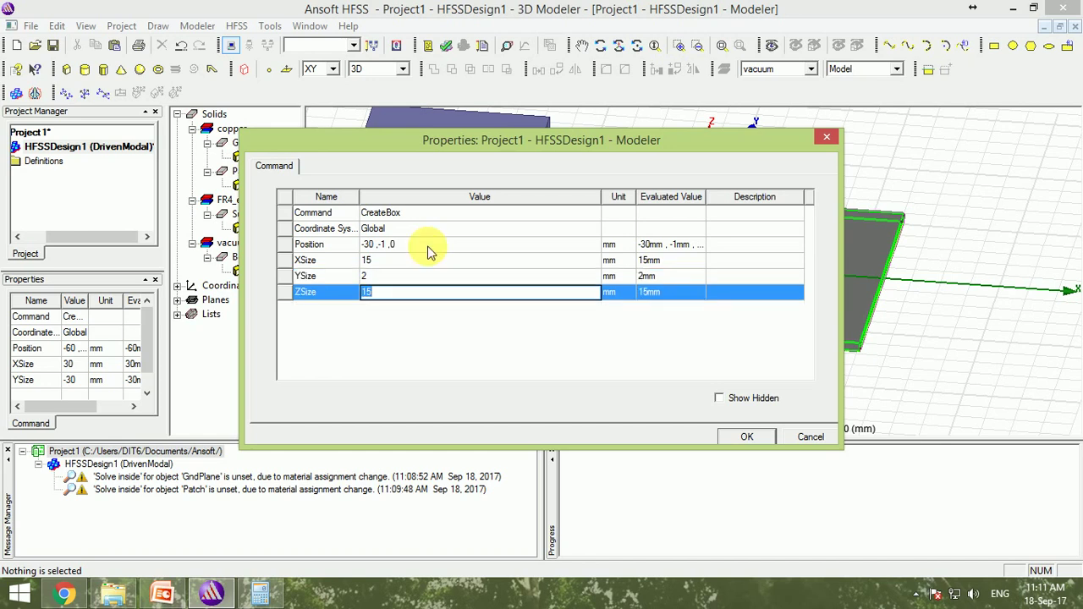
type("0.0")
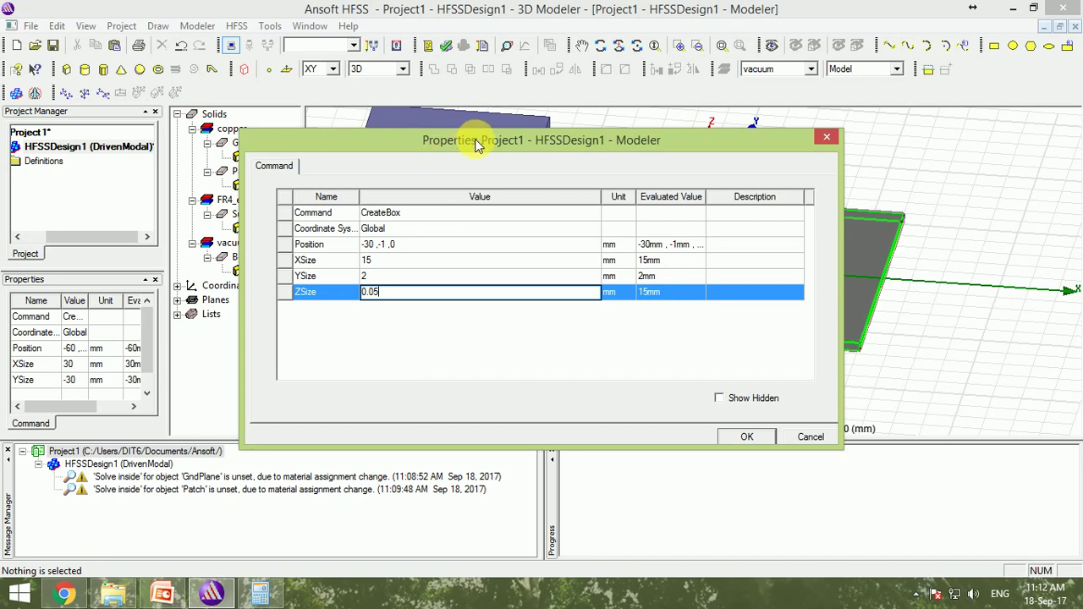
left_click_drag(475, 145, 277, 335)
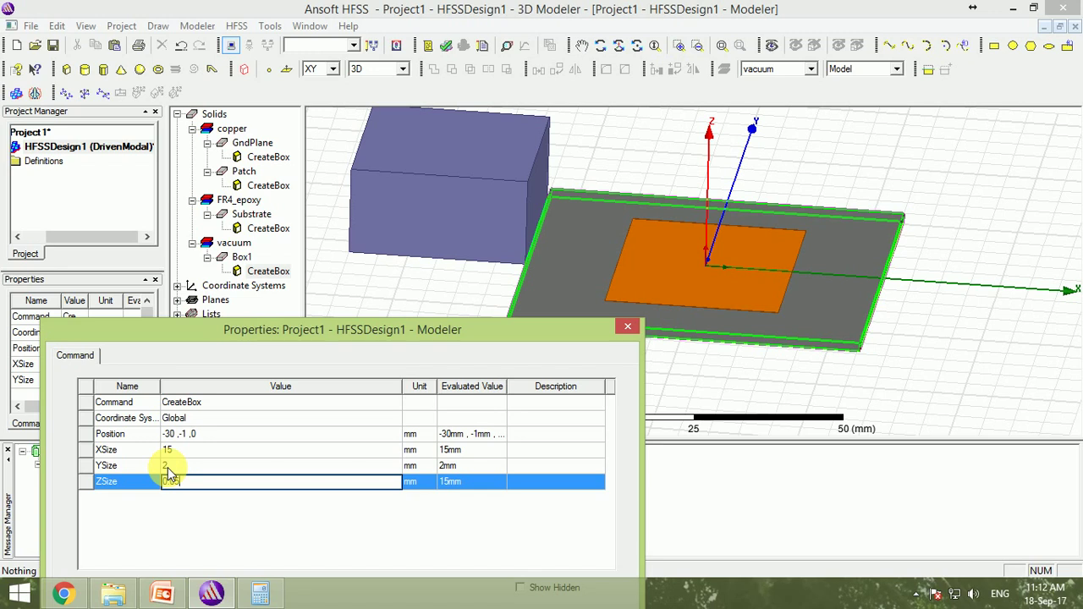
left_click_drag(476, 322, 484, 191)
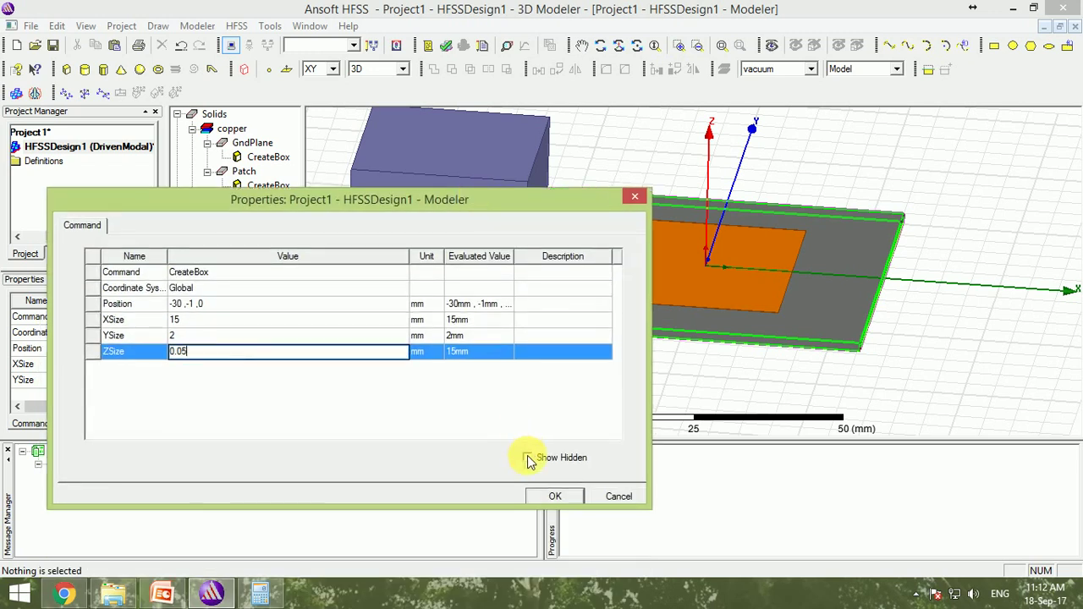
left_click(550, 496)
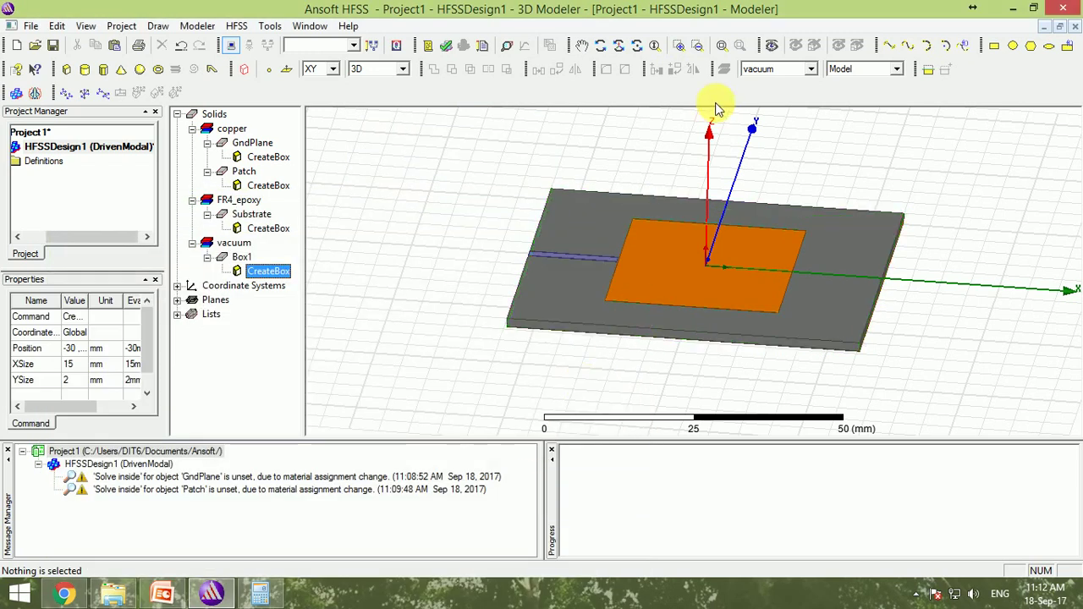
Step: Change the Box1 strip's X size from 15 to 19 mm in its CreateBox properties
left_click(600, 45)
left_click_drag(614, 239, 611, 316)
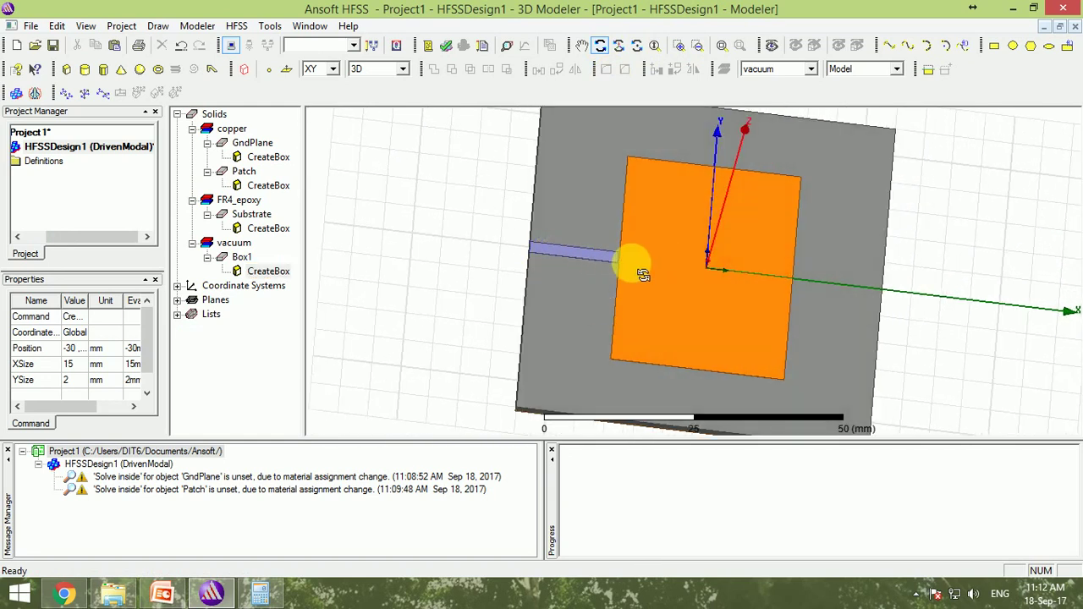
scroll(632, 279, "up", 3)
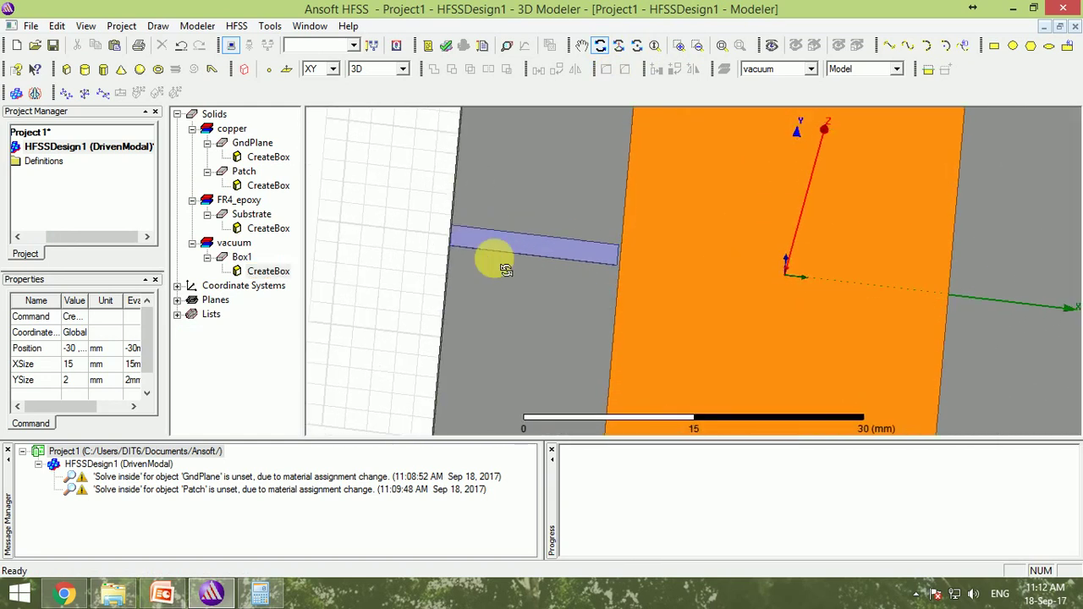
double_click(269, 272)
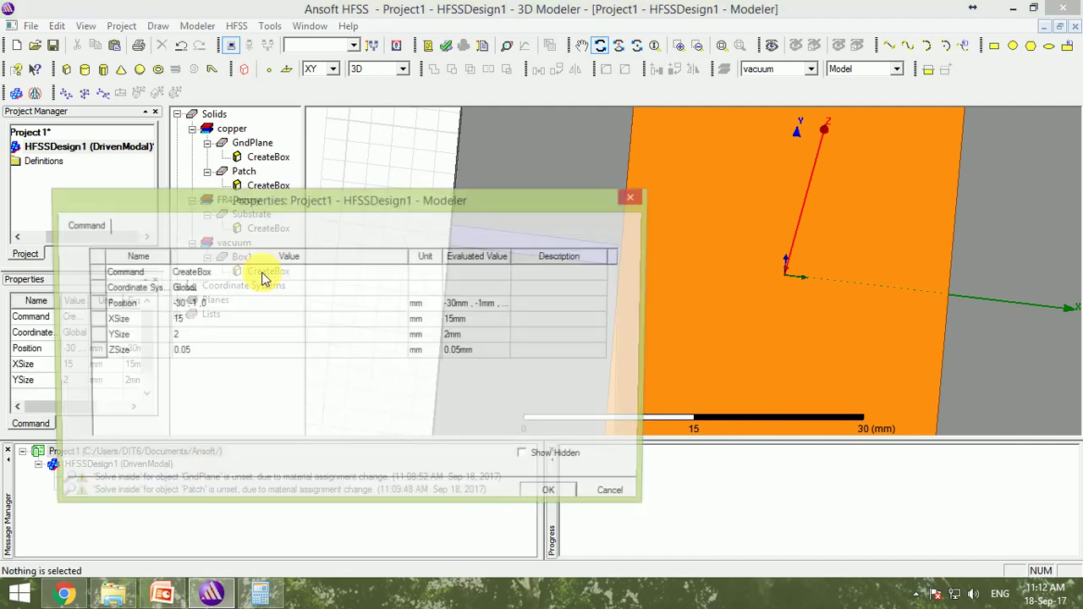
left_click(190, 322)
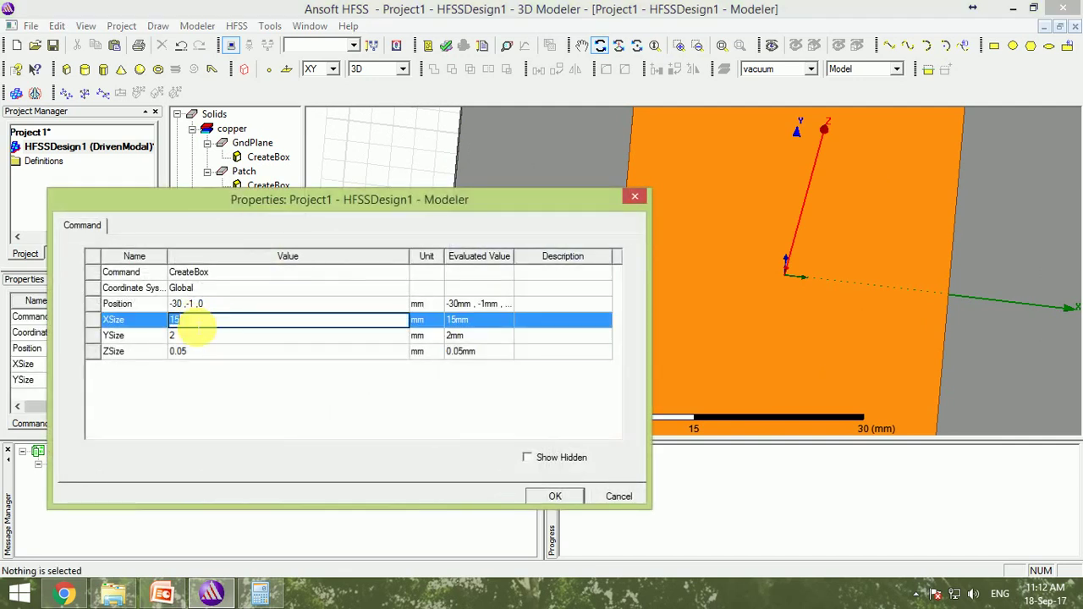
type("2")
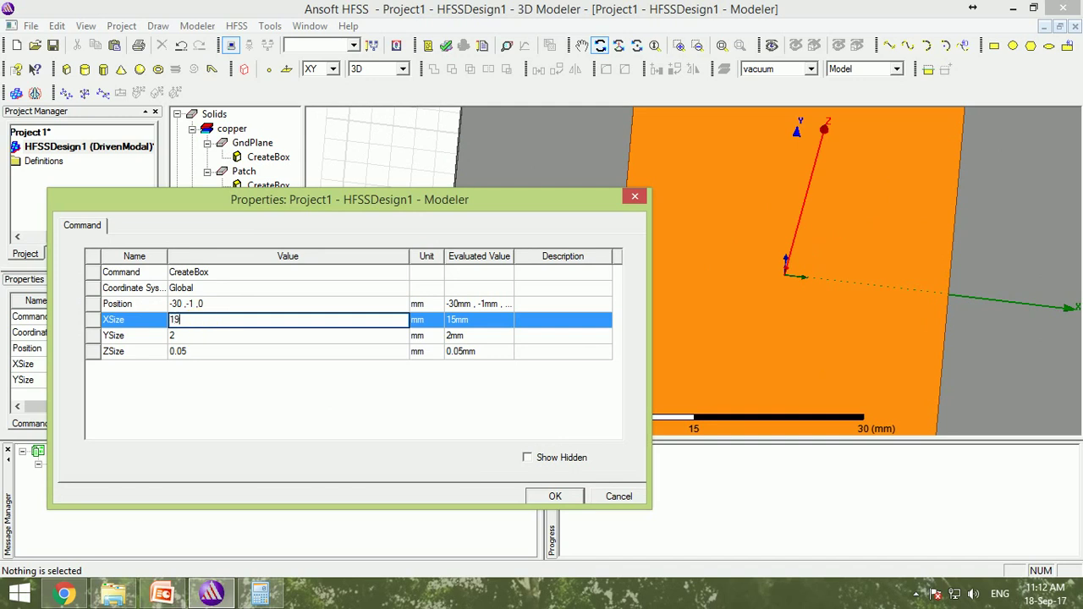
left_click(551, 497)
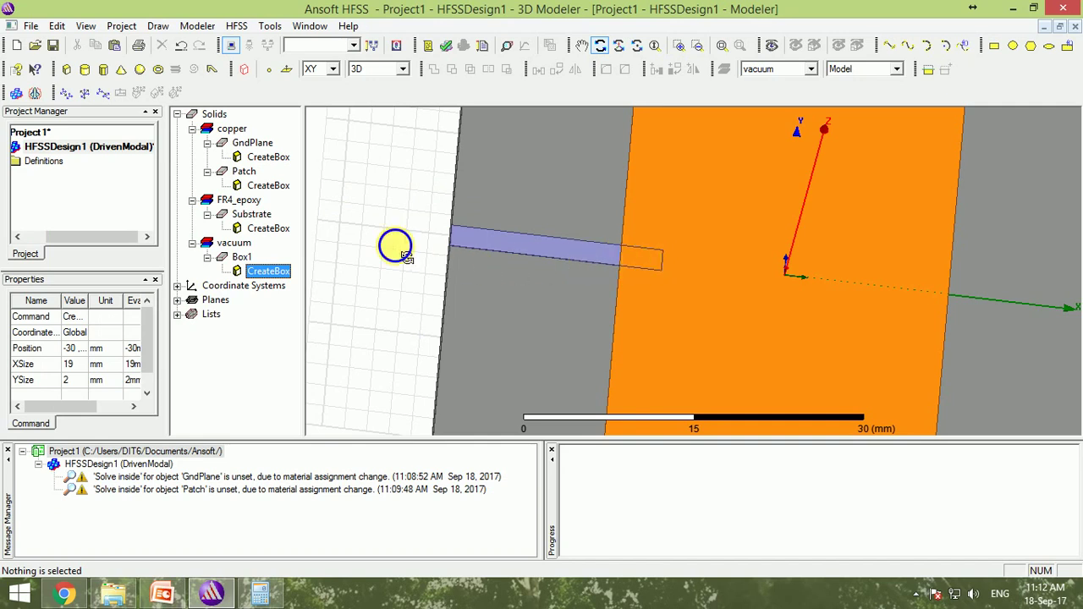
Step: Rename the vacuum strip box from Box1 to Feed in its attributes
right_click(423, 225)
left_click(230, 258)
double_click(230, 258)
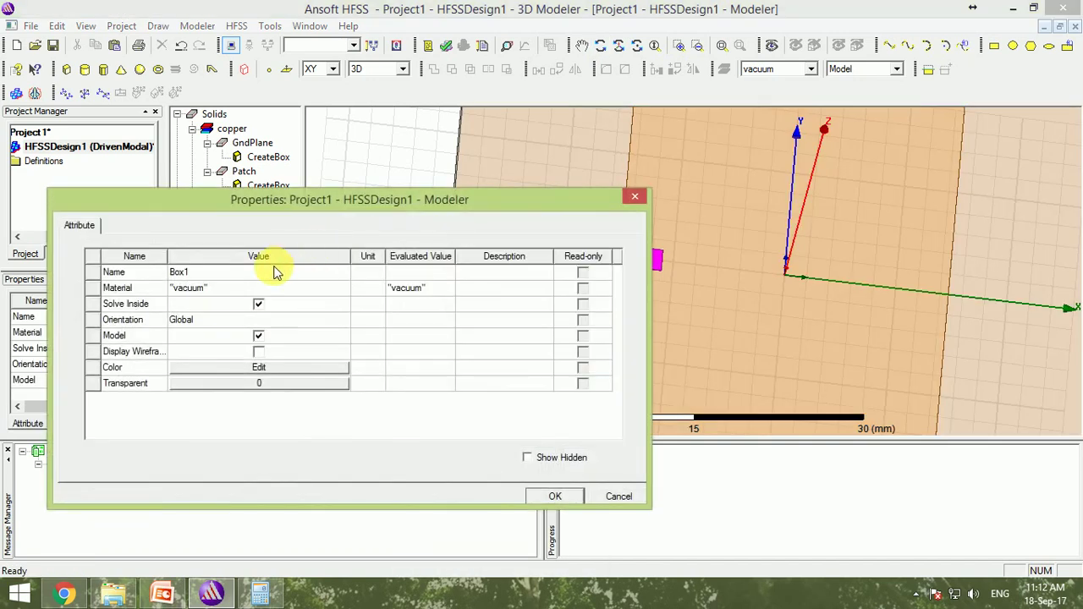
left_click(264, 273)
type("Feed")
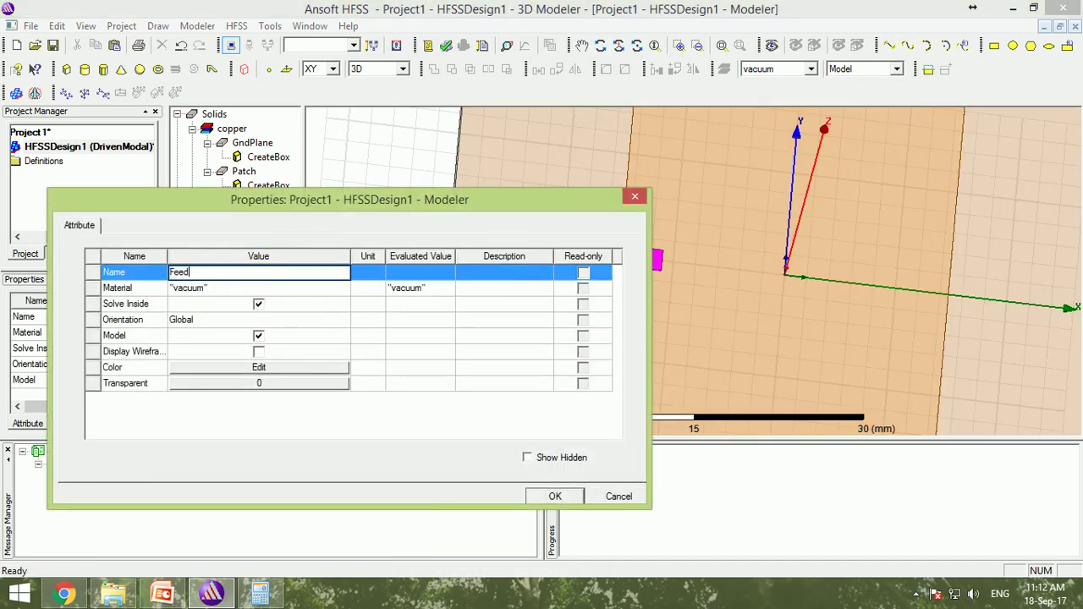
left_click(533, 496)
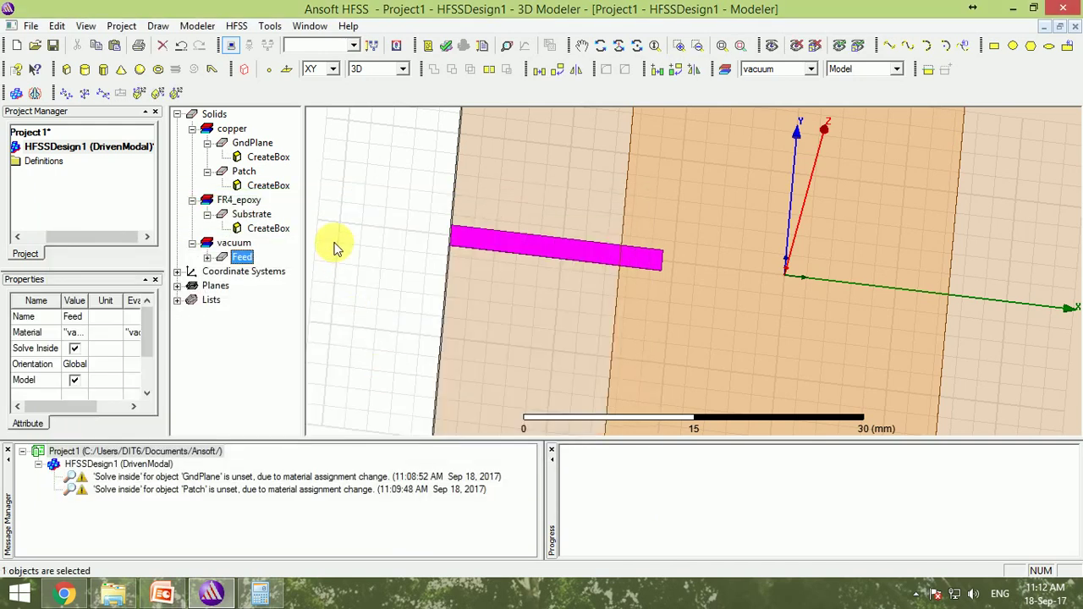
left_click(338, 243)
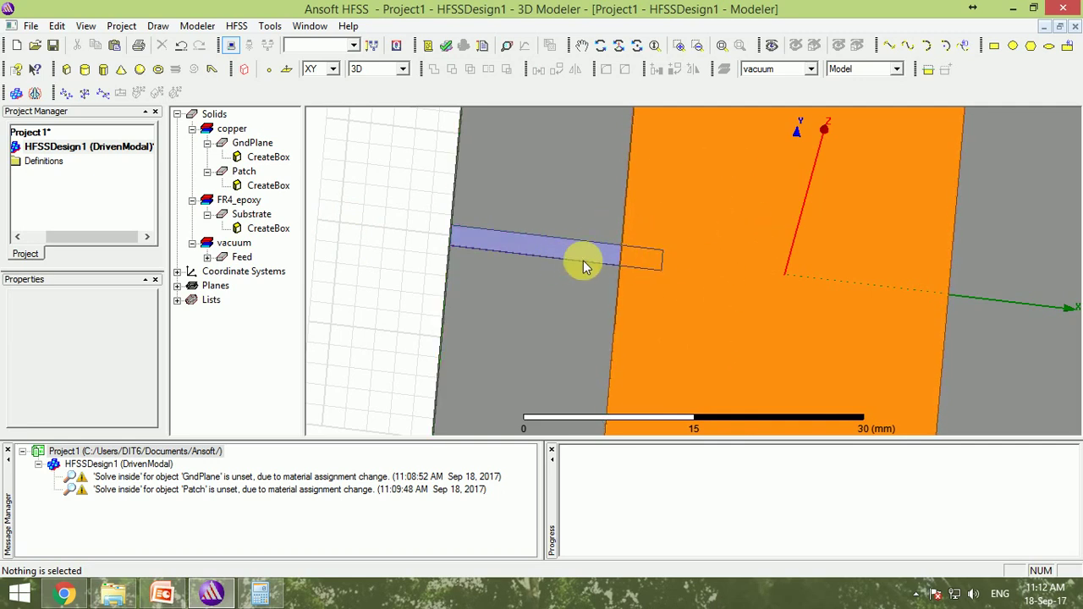
Step: Unite Feed into Patch with Modeler > Boolean > Unite
left_click(244, 172)
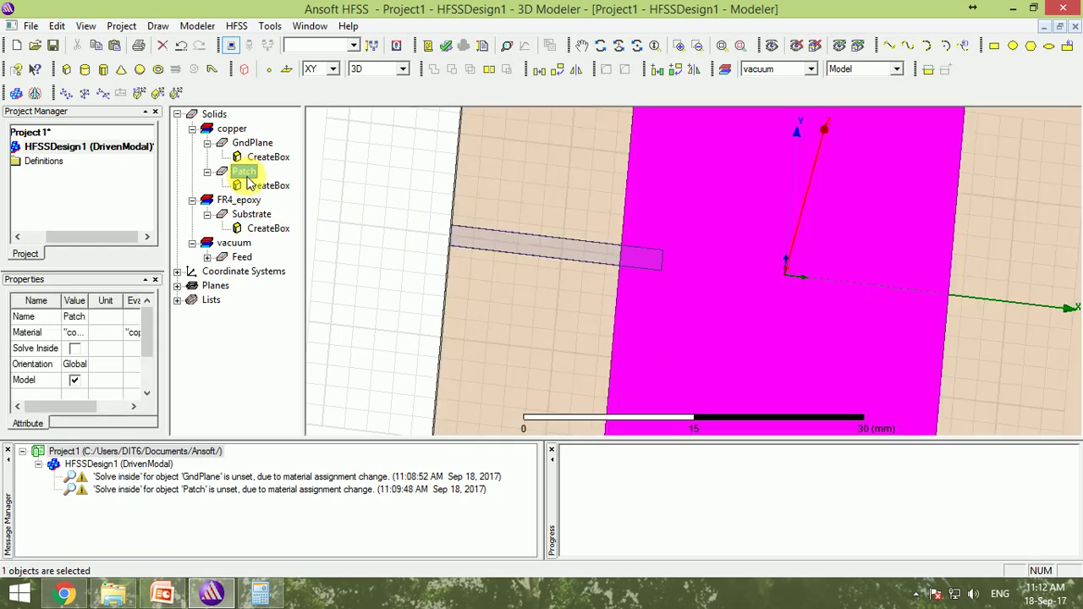
left_click(238, 257, "ctrl")
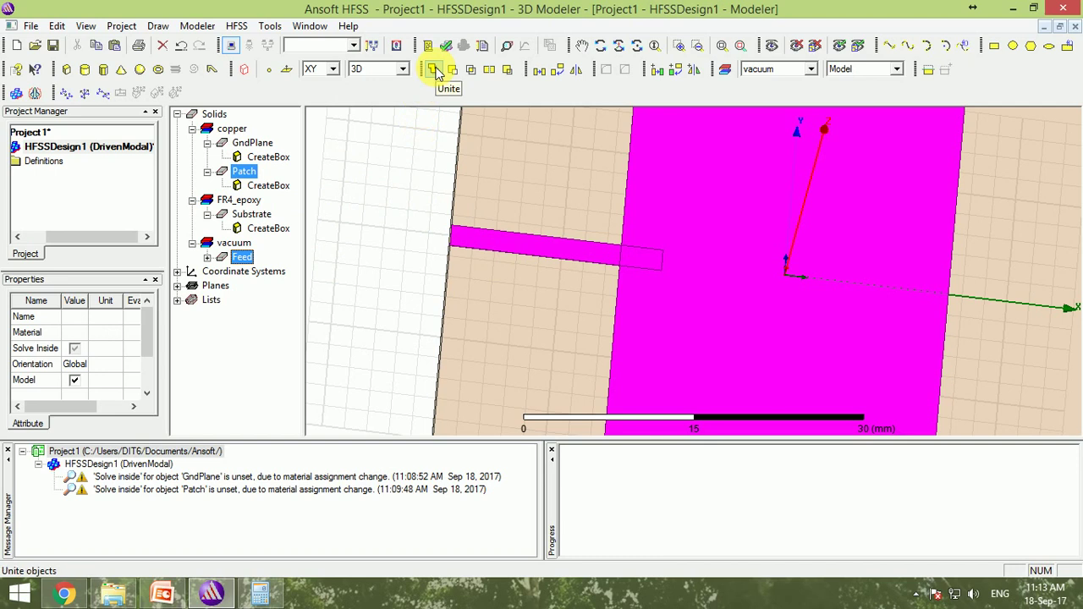
left_click(197, 26)
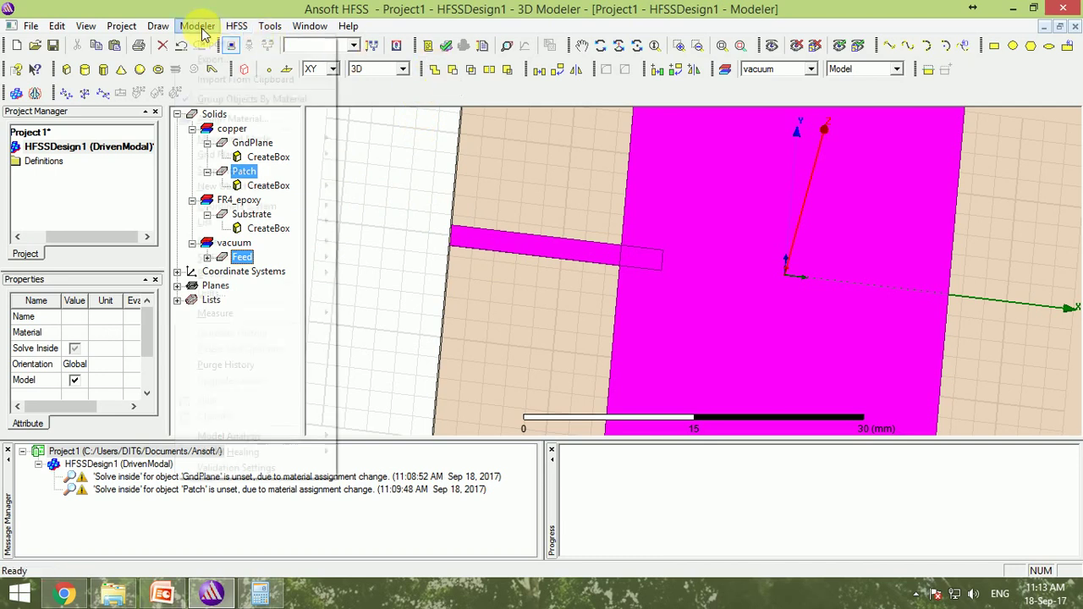
mouse_move(321, 273)
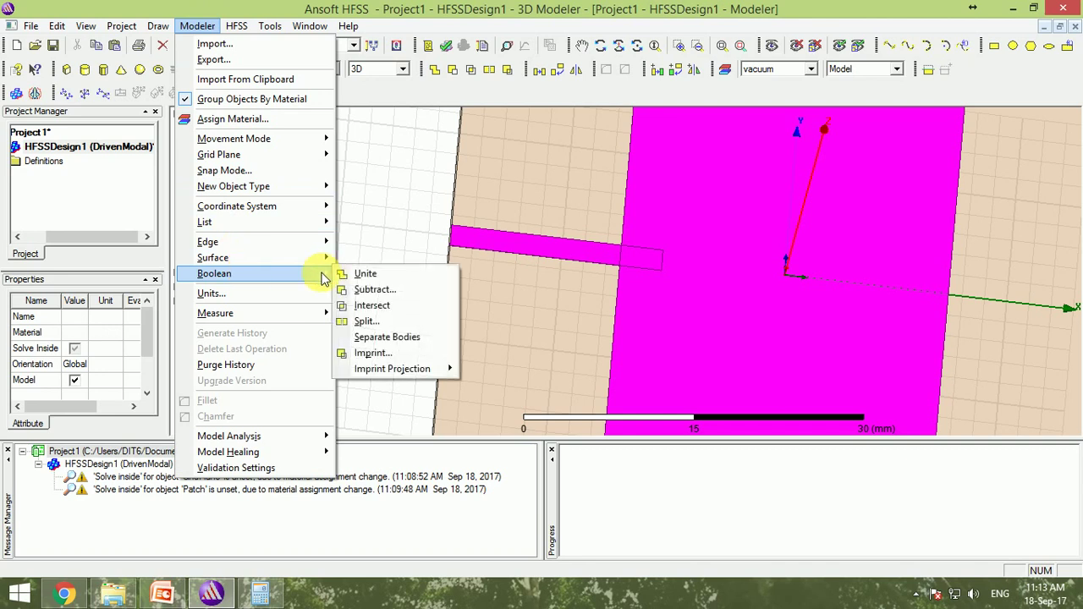
left_click(380, 276)
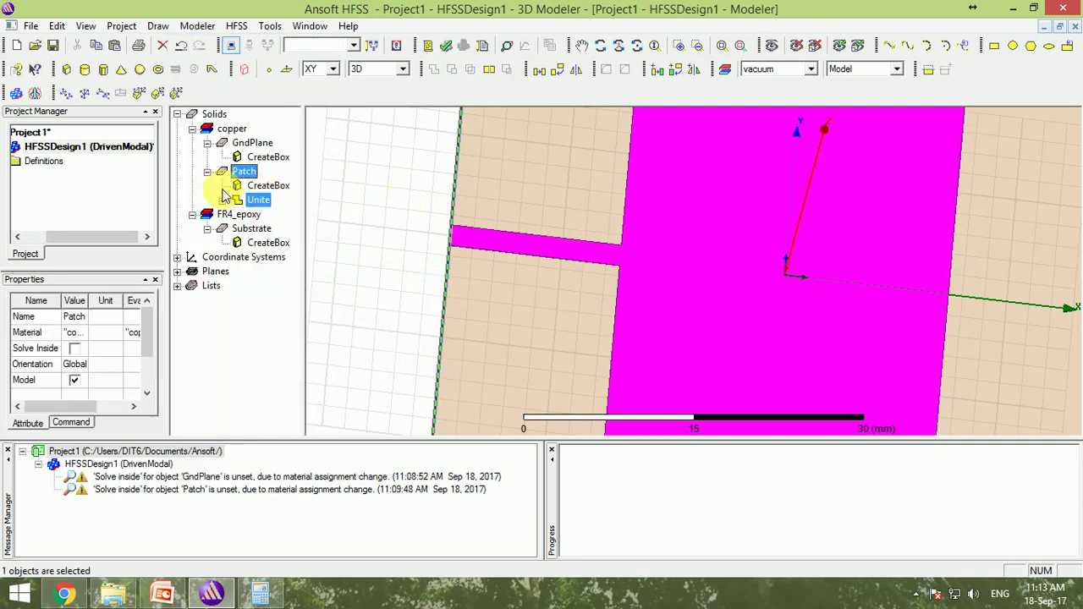
Step: Expand the Unite step under Patch to inspect the Feed item
left_click(222, 200)
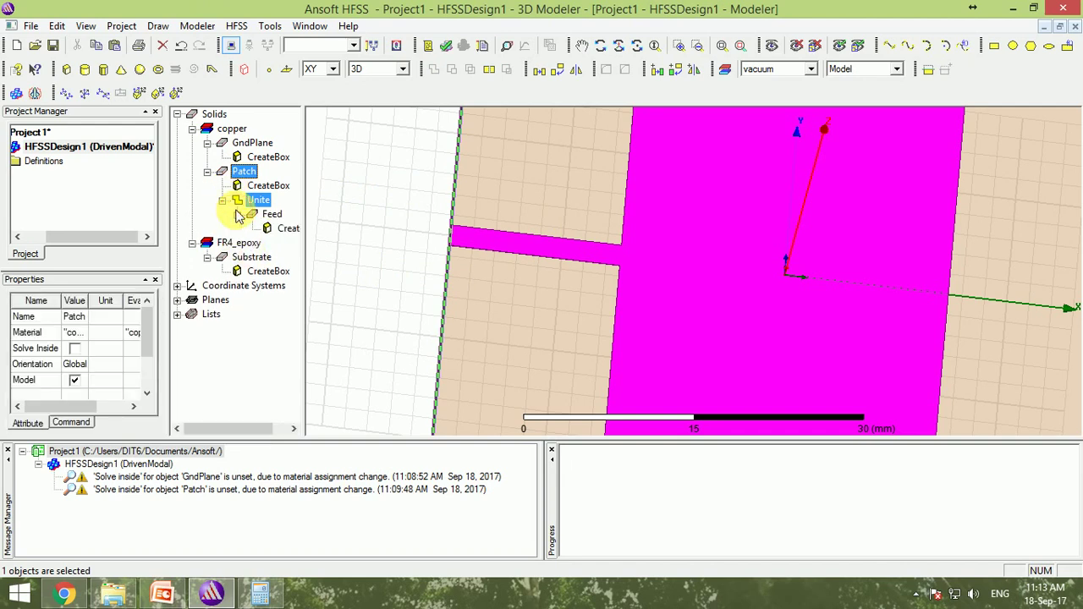
left_click(272, 214)
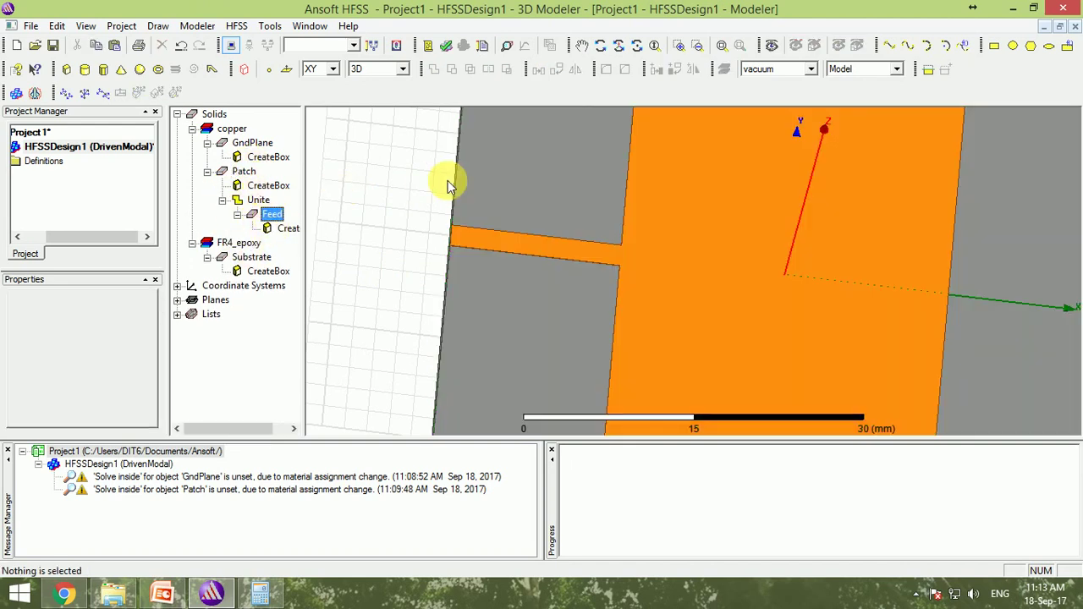
scroll(740, 268, "down", 1)
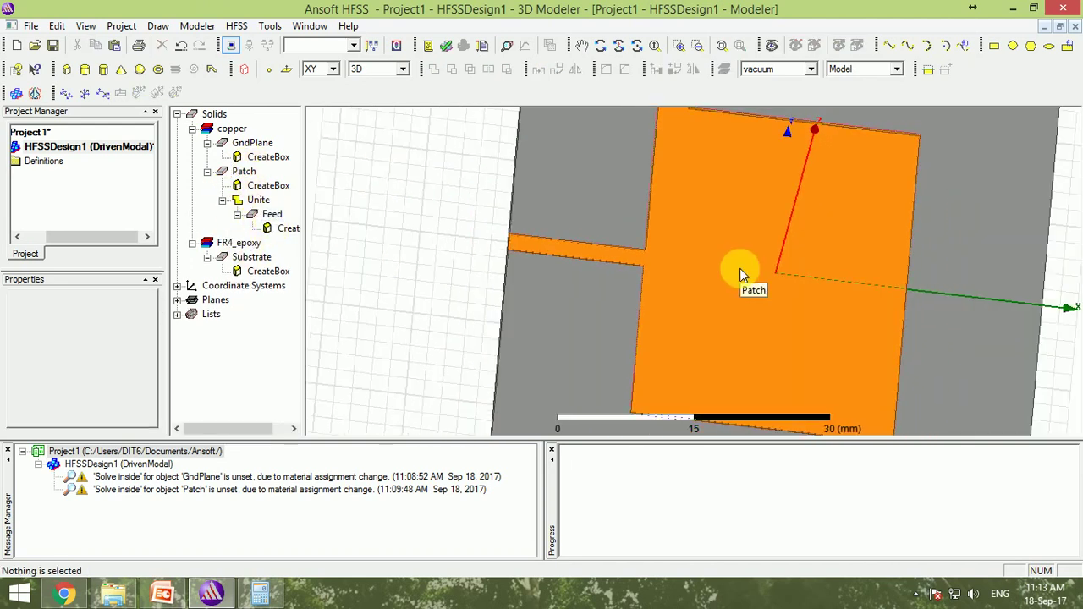
scroll(740, 268, "down", 2)
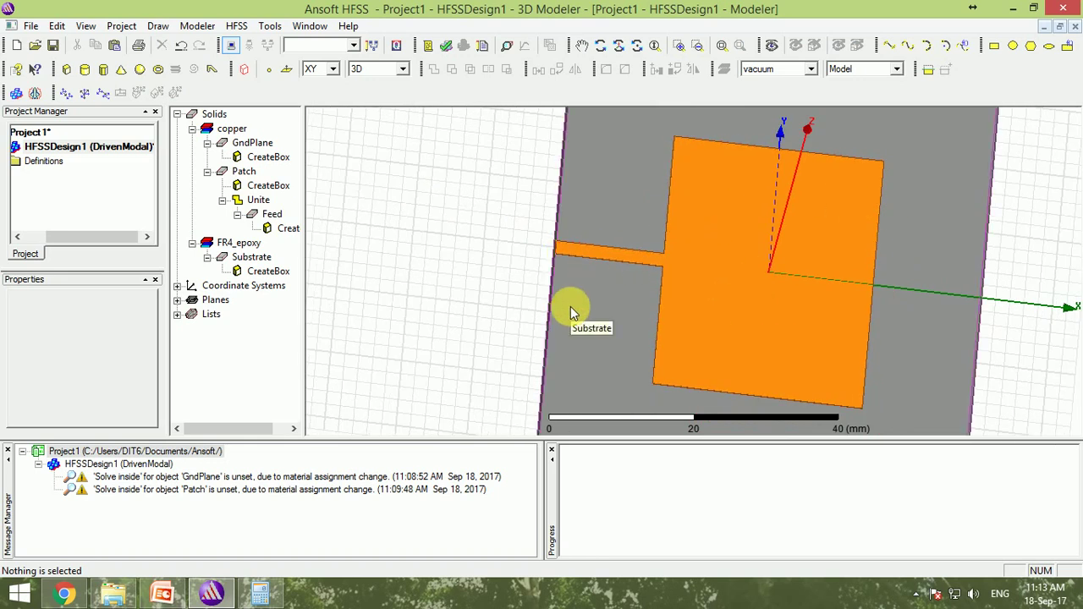
scroll(478, 298, "down", 2)
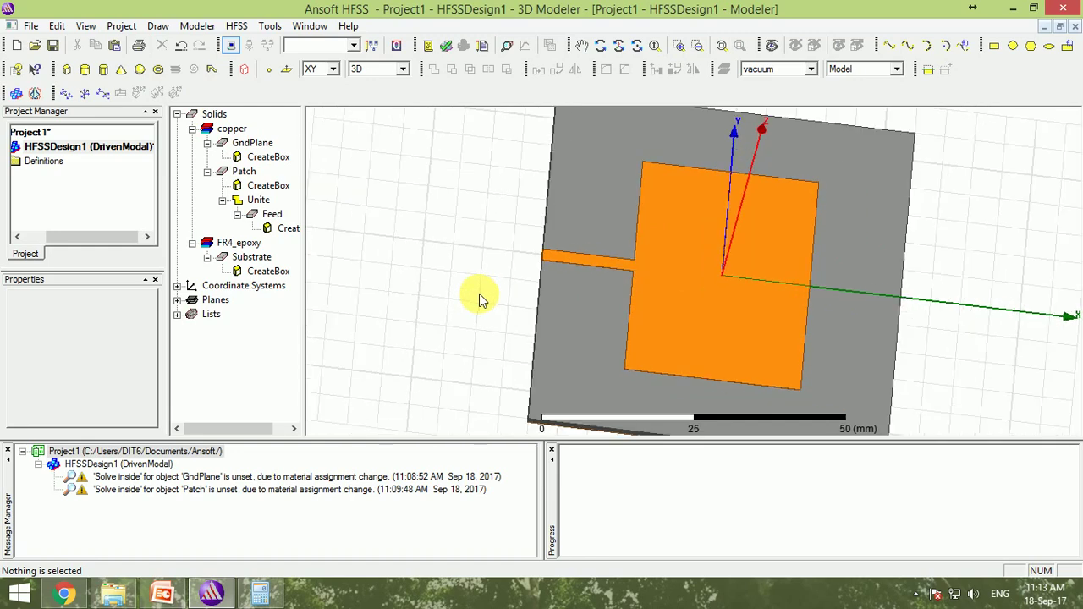
left_click(600, 45)
left_click_drag(603, 204, 694, 308)
scroll(694, 314, "up", 2)
scroll(716, 287, "up", 2)
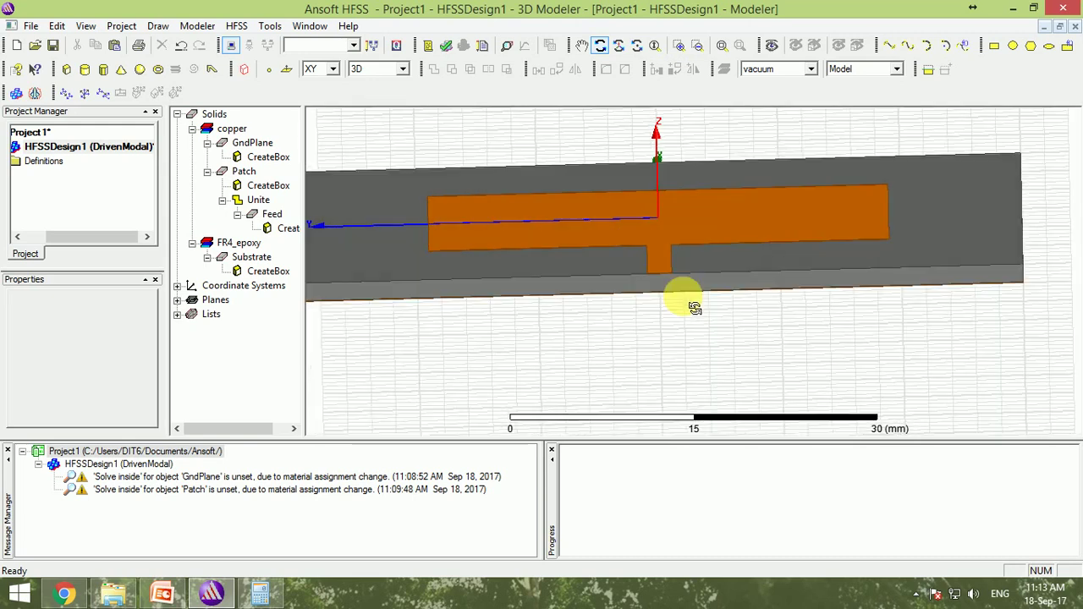
scroll(692, 308, "down", 1)
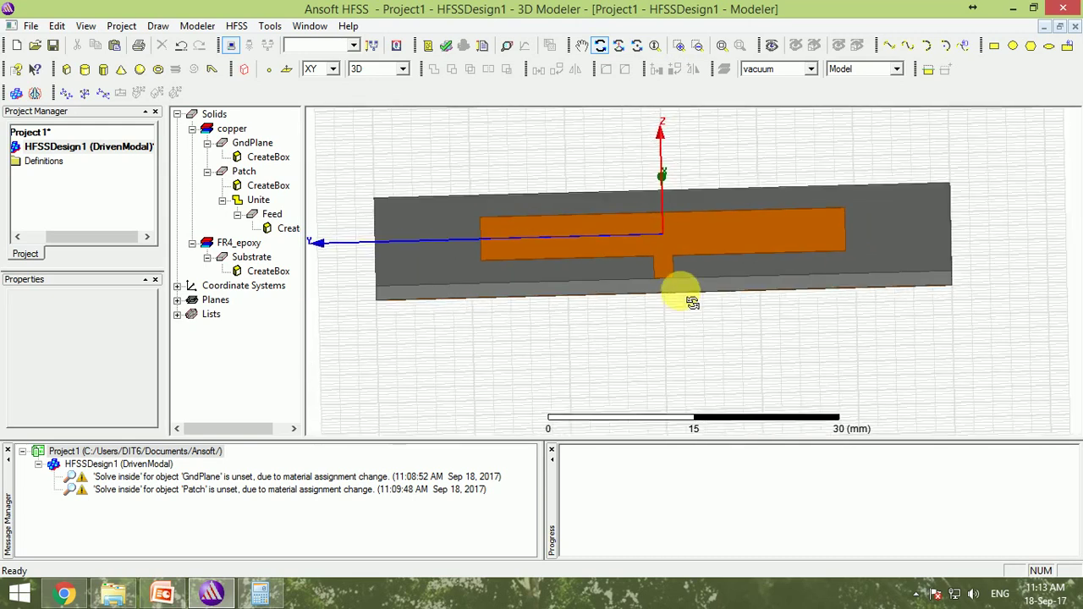
scroll(692, 282, "up", 3)
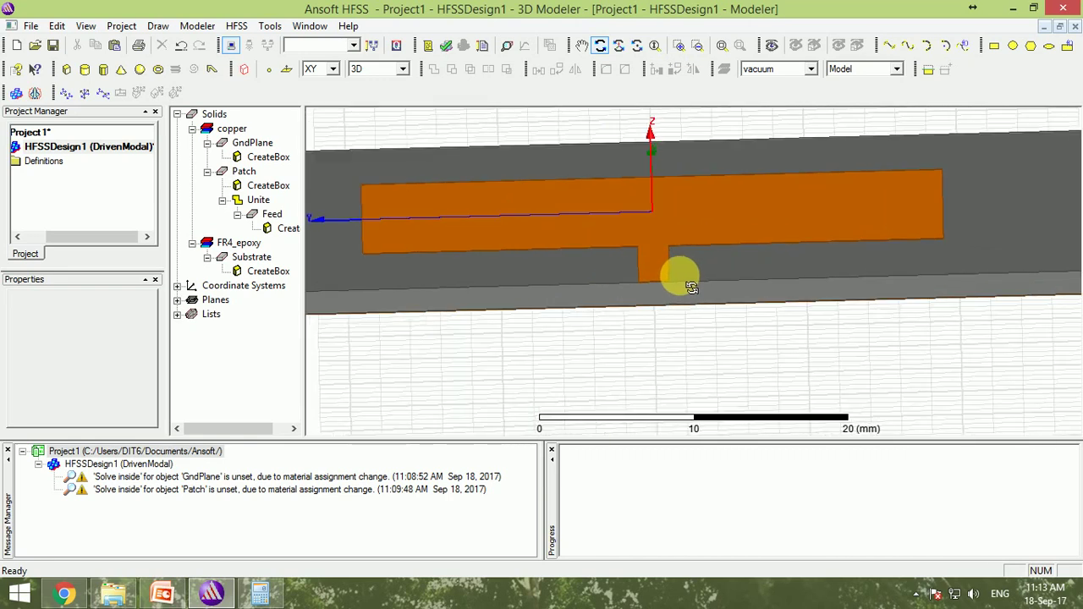
left_click_drag(680, 299, 705, 292)
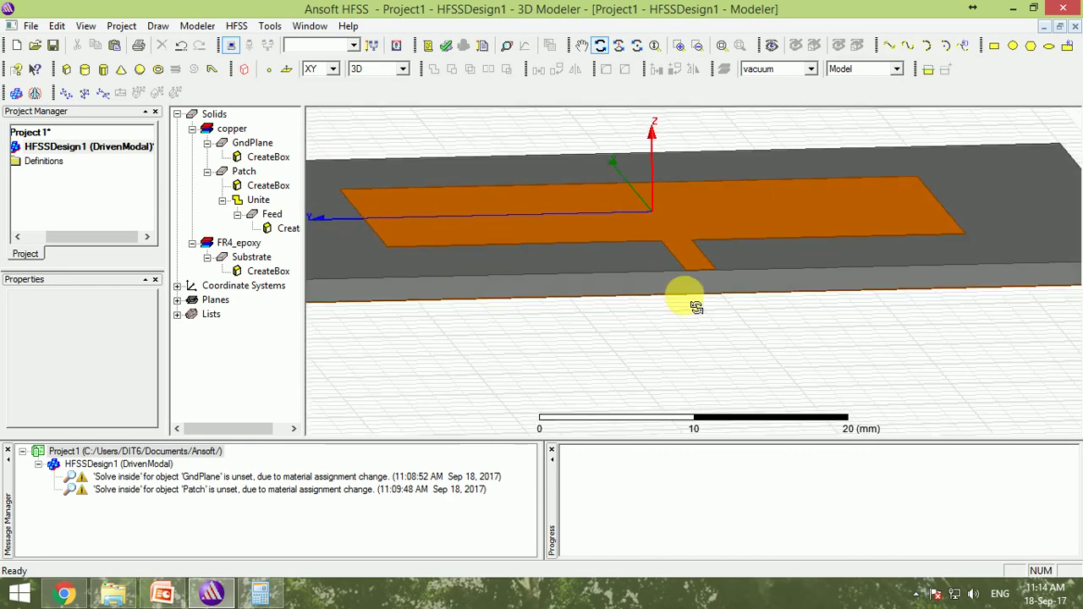
scroll(713, 284, "down", 2)
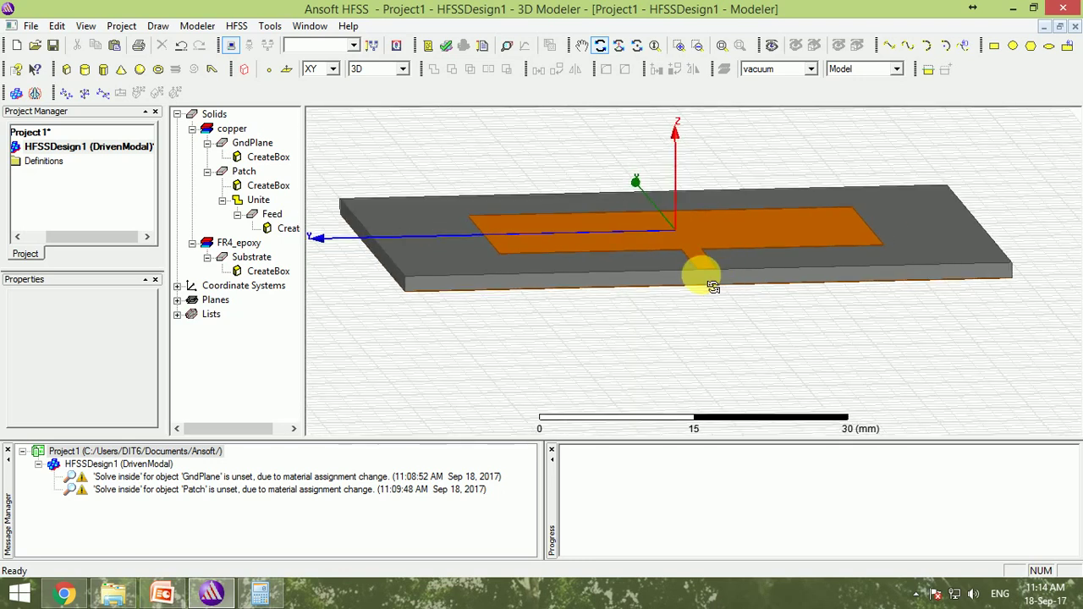
left_click_drag(713, 287, 706, 282)
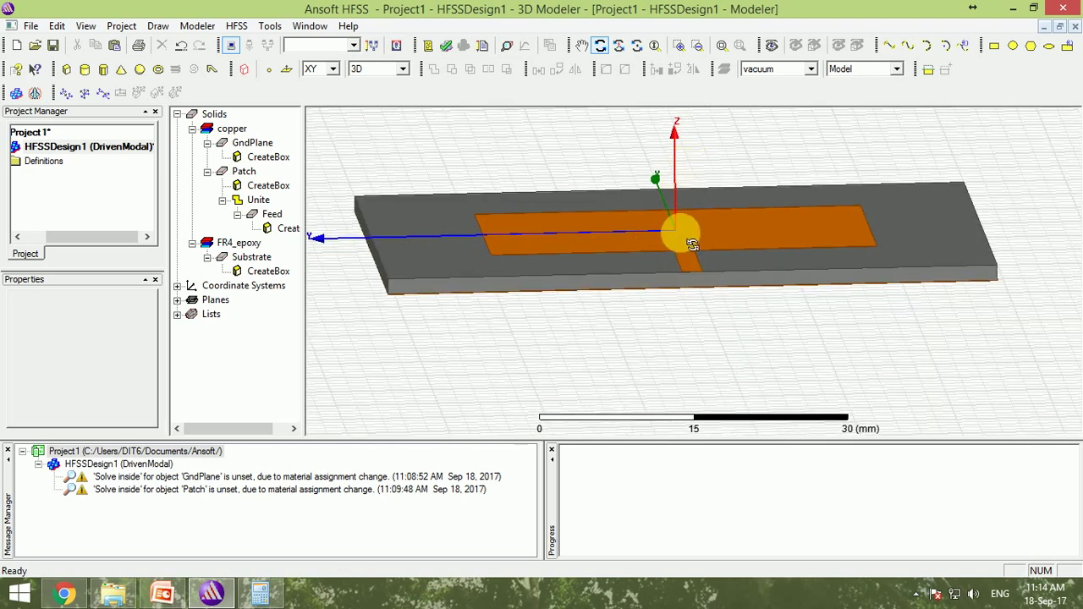
Step: Set the drawing plane to YZ and orbit the board, then leave rotate mode
left_click(333, 69)
left_click(317, 91)
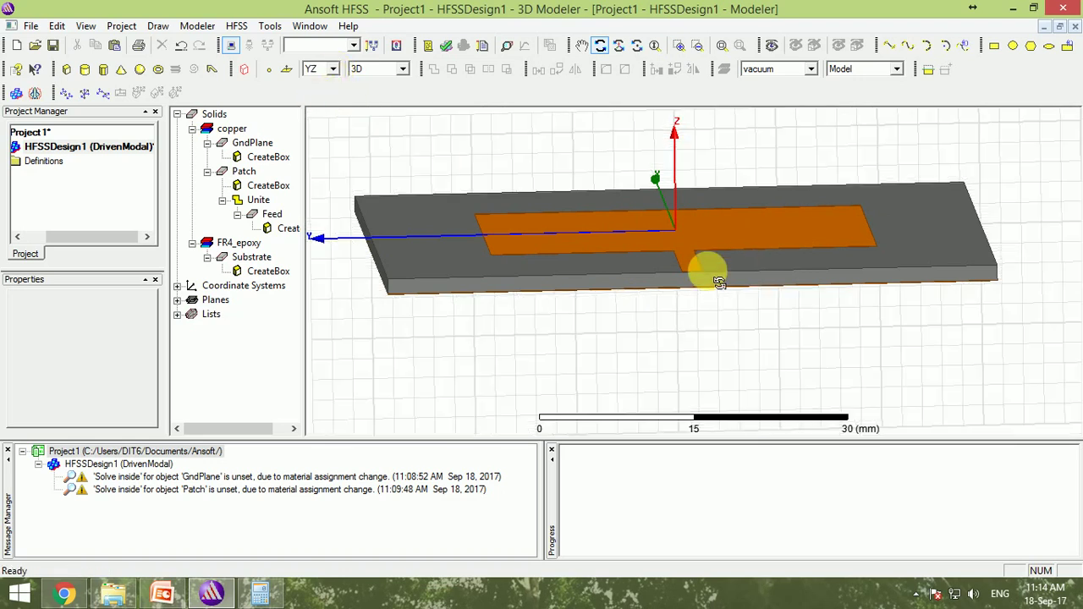
mouse_move(720, 283)
left_mouse_down()
mouse_move(706, 269)
mouse_move(704, 294)
left_mouse_up()
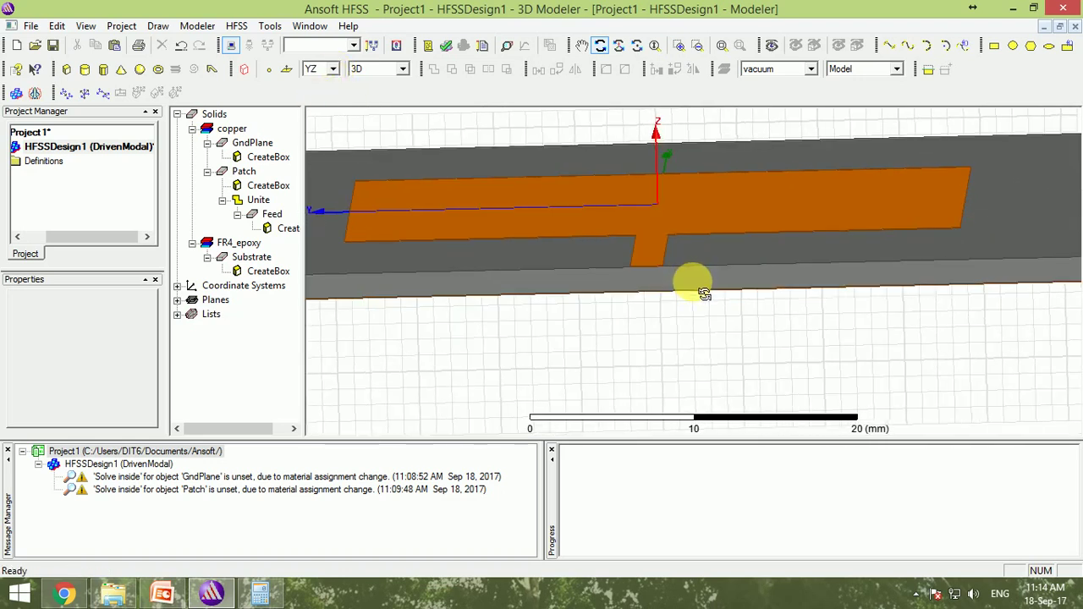
right_click(702, 291)
left_click(752, 231)
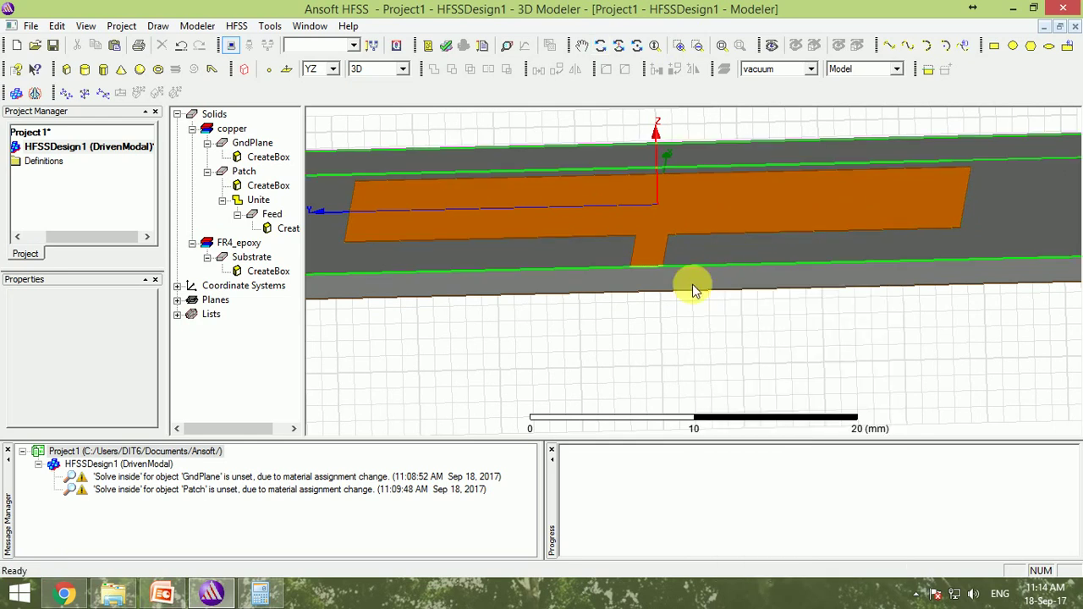
Step: Draw Rectangle1 as an upright sheet by picking two corners across the board
left_click(994, 46)
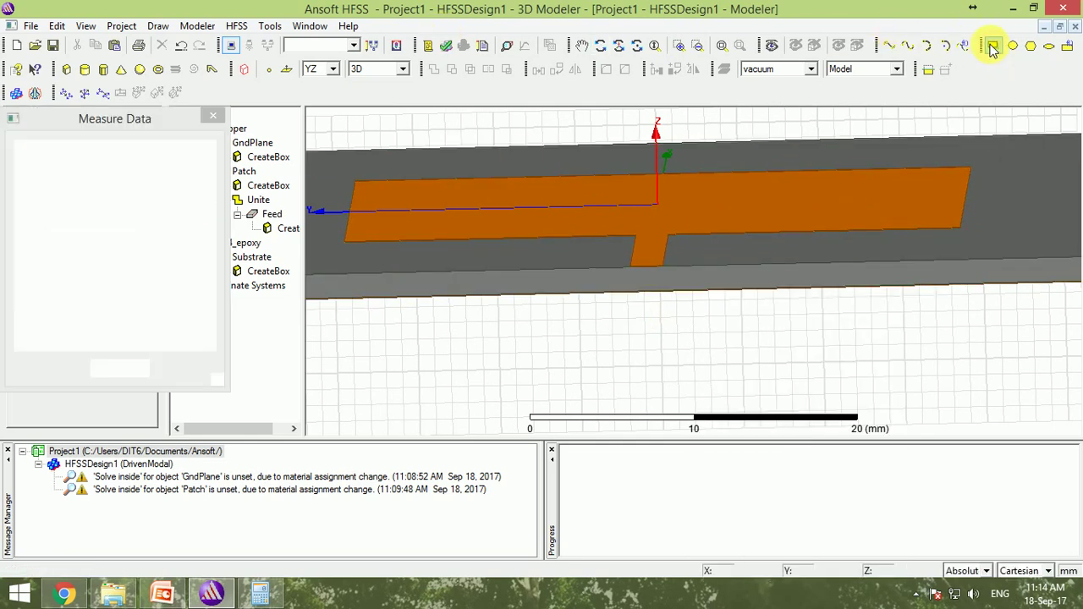
left_click(535, 133)
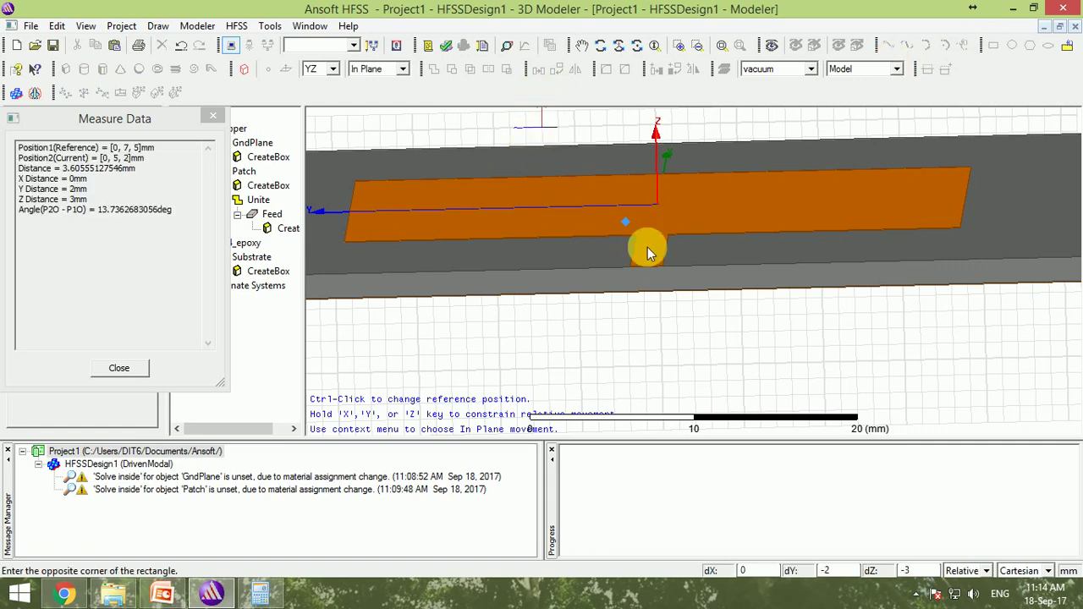
left_click(744, 319)
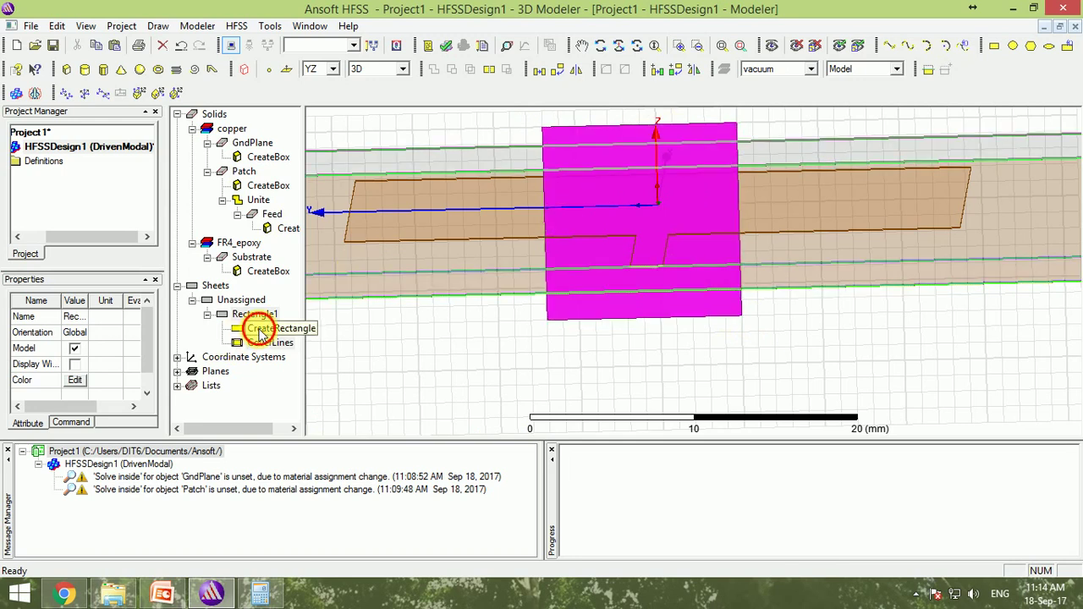
Step: Retype the rectangle's Position as -30,-1, dismiss the three-value error, and check the coordinates slide
double_click(259, 335)
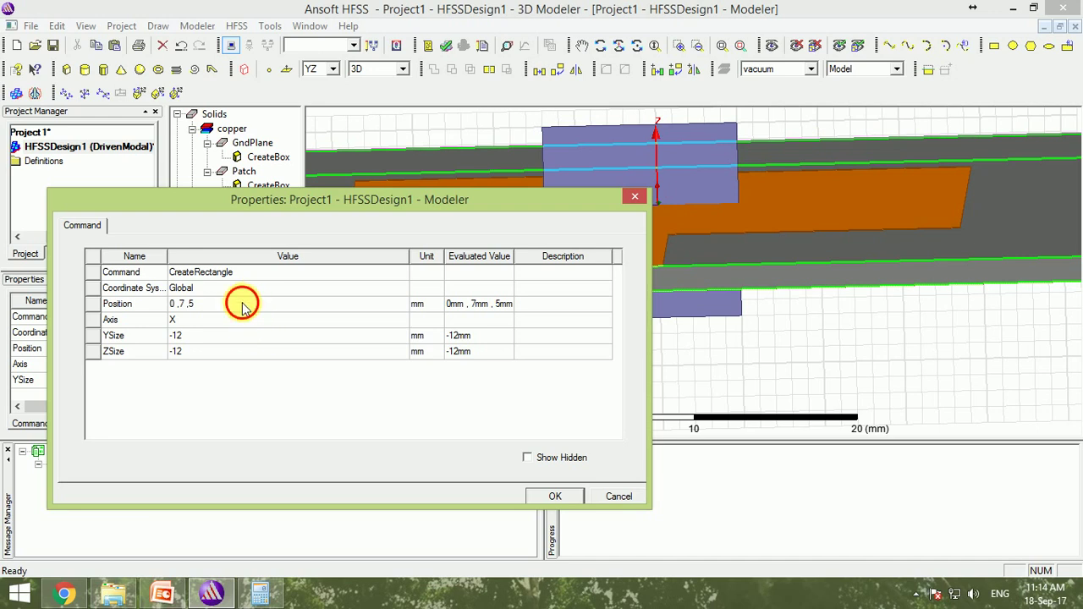
left_click(244, 306)
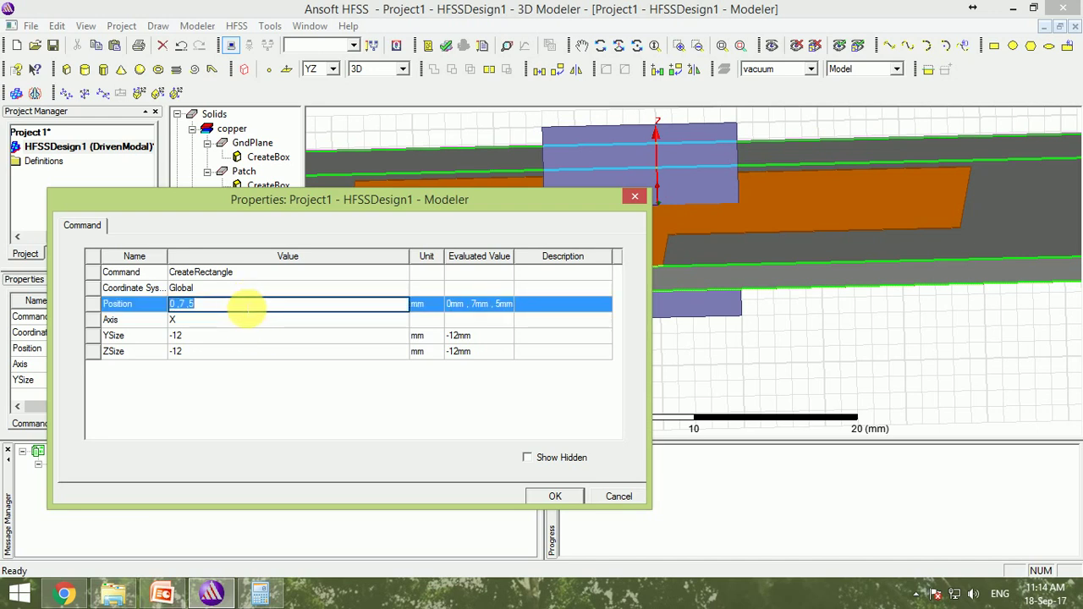
key("BackSpace")
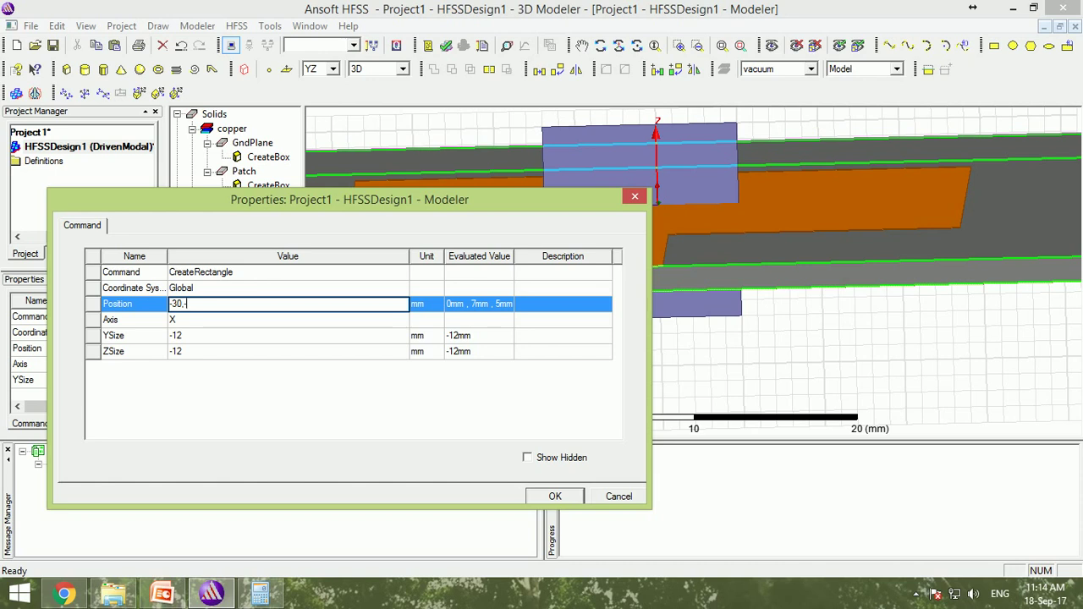
key("Return")
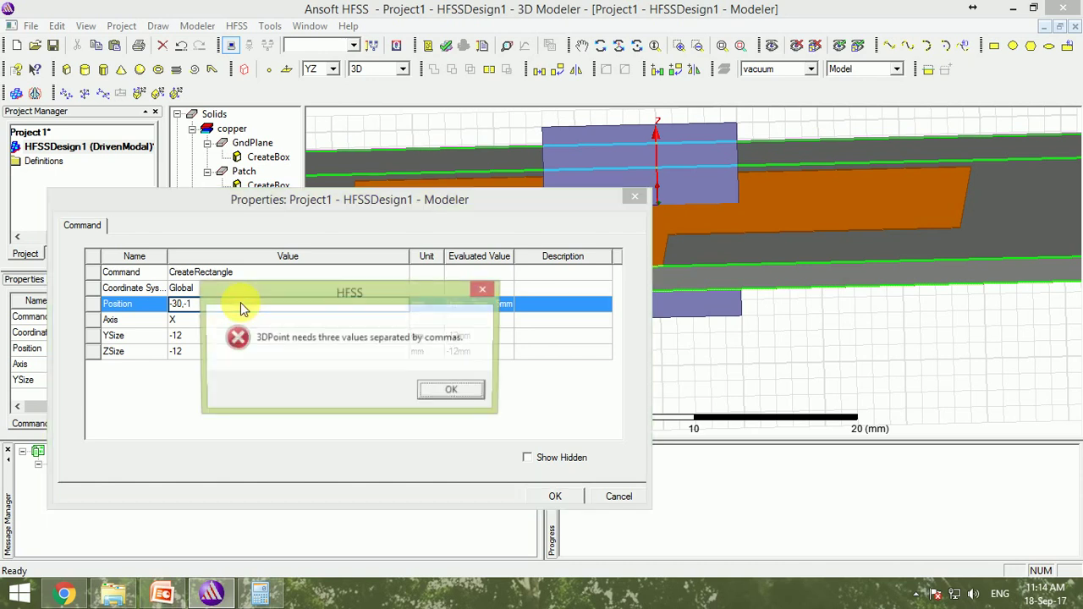
left_click(453, 391)
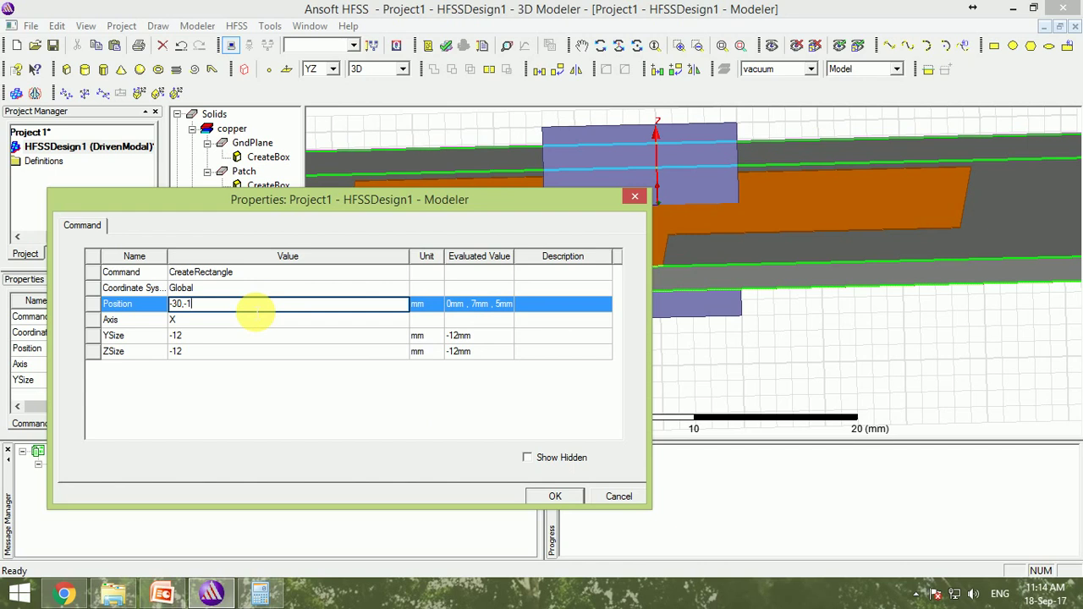
left_click(159, 592)
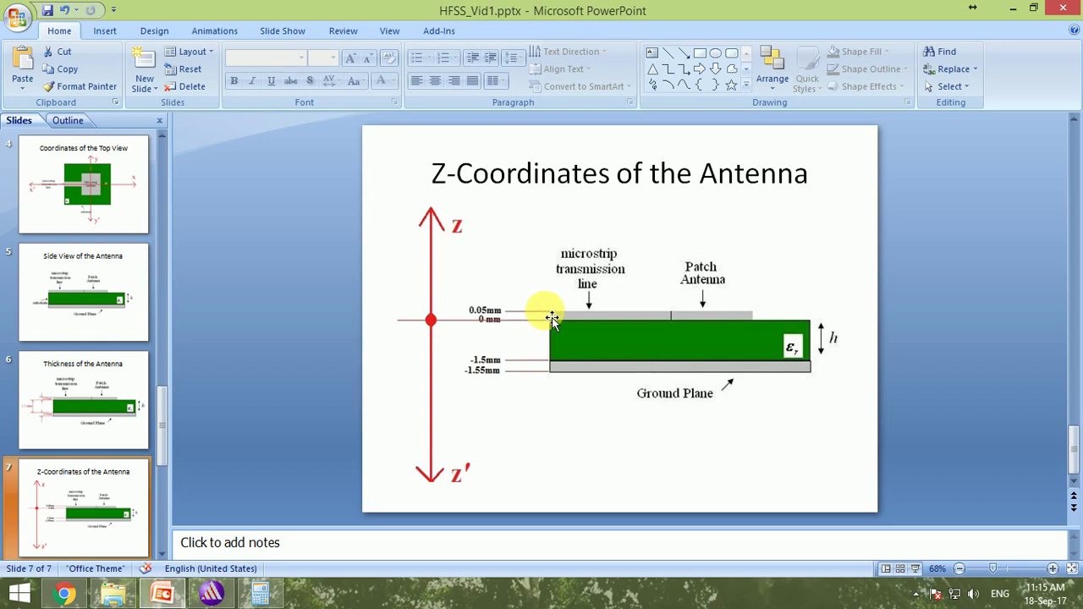
Step: Place the rectangle at -30,-1,-1.55 mm with YSize 2 mm and ZSize 1.6 mm
left_click(211, 595)
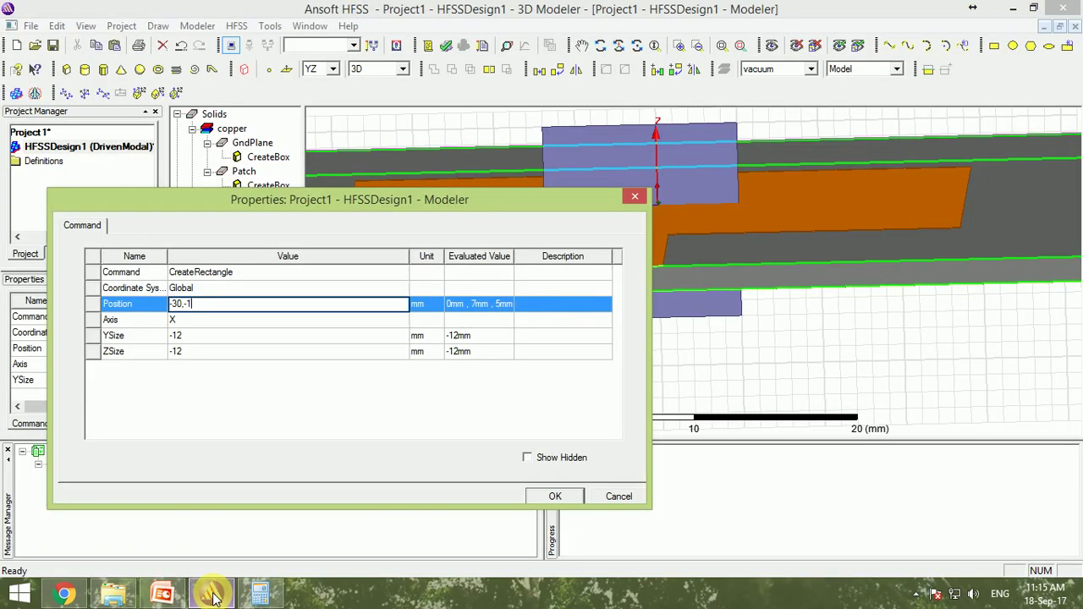
type(",-1.5")
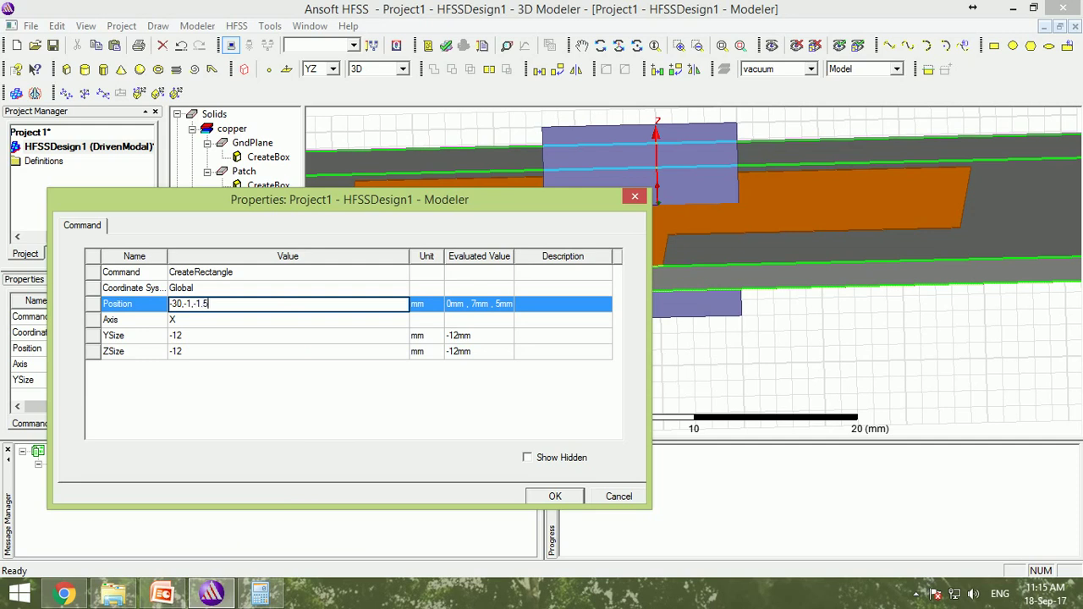
type("5")
key("Tab")
key("Tab")
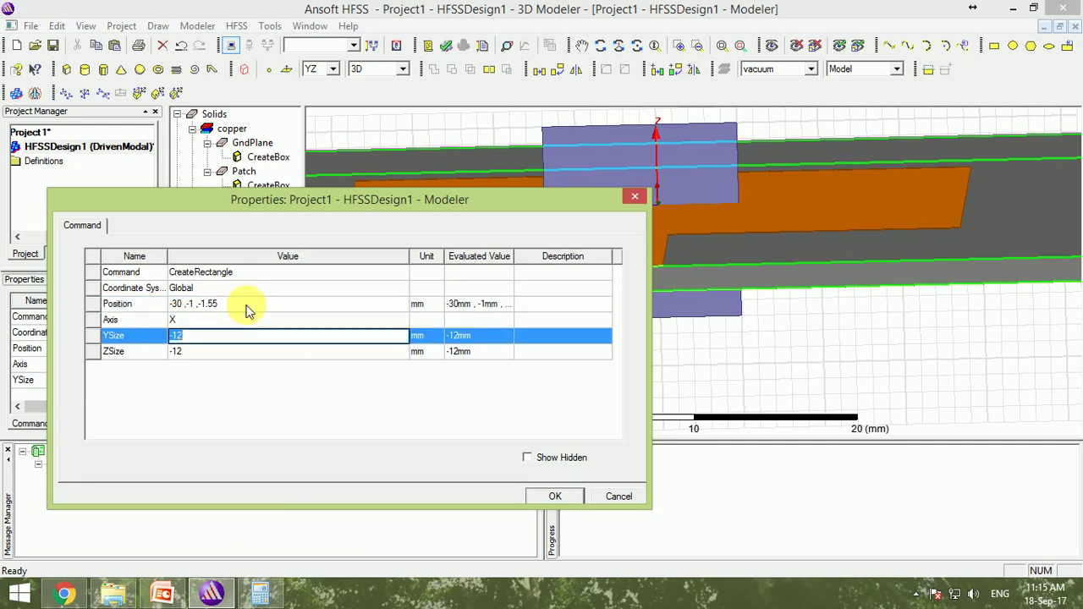
type("2")
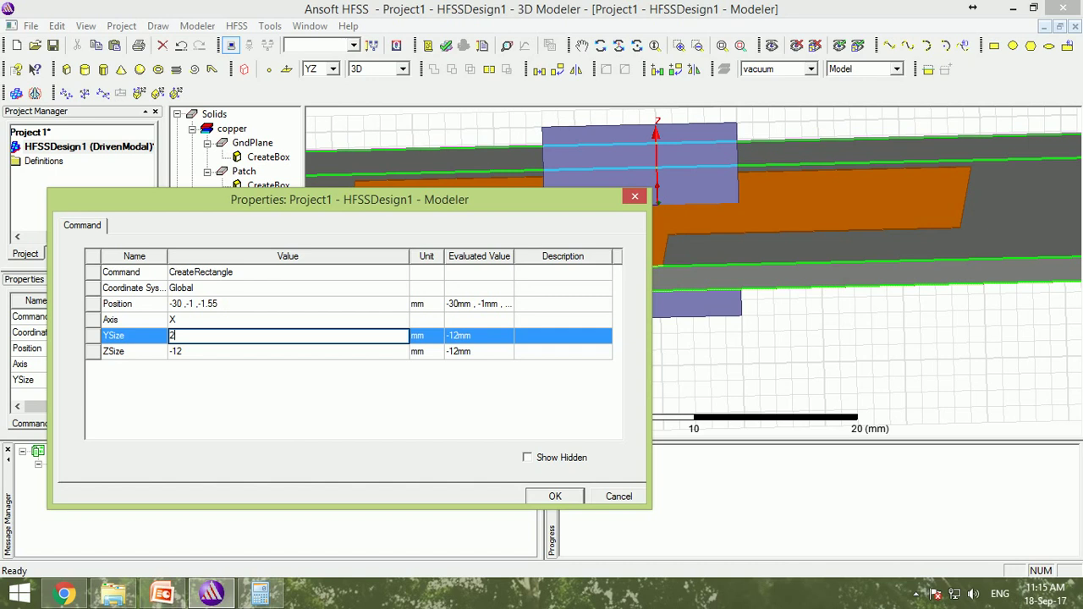
key("Tab")
type("1")
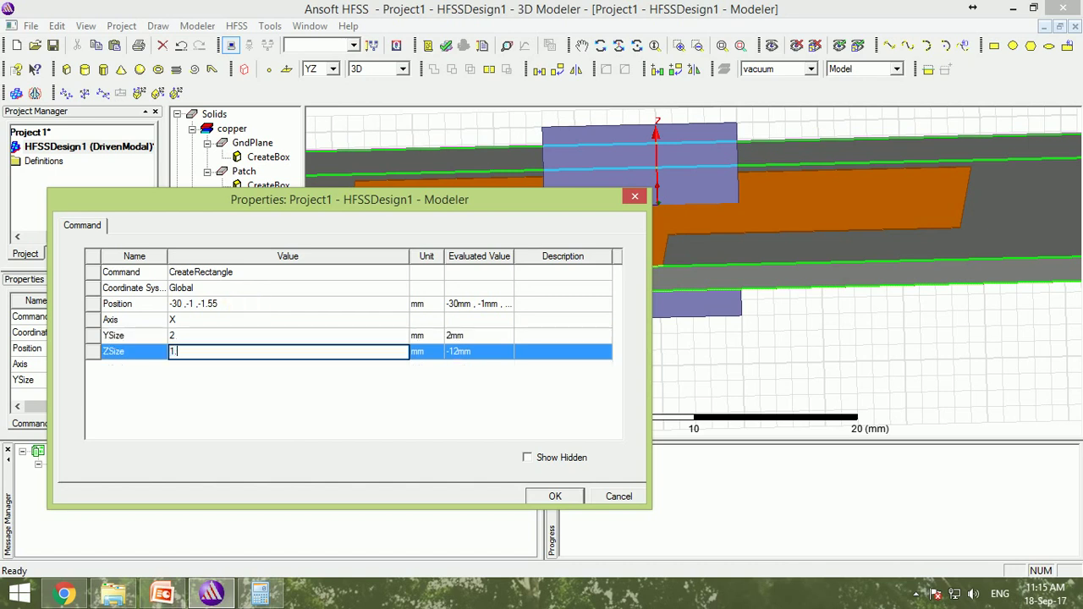
type(".6")
left_click(555, 496)
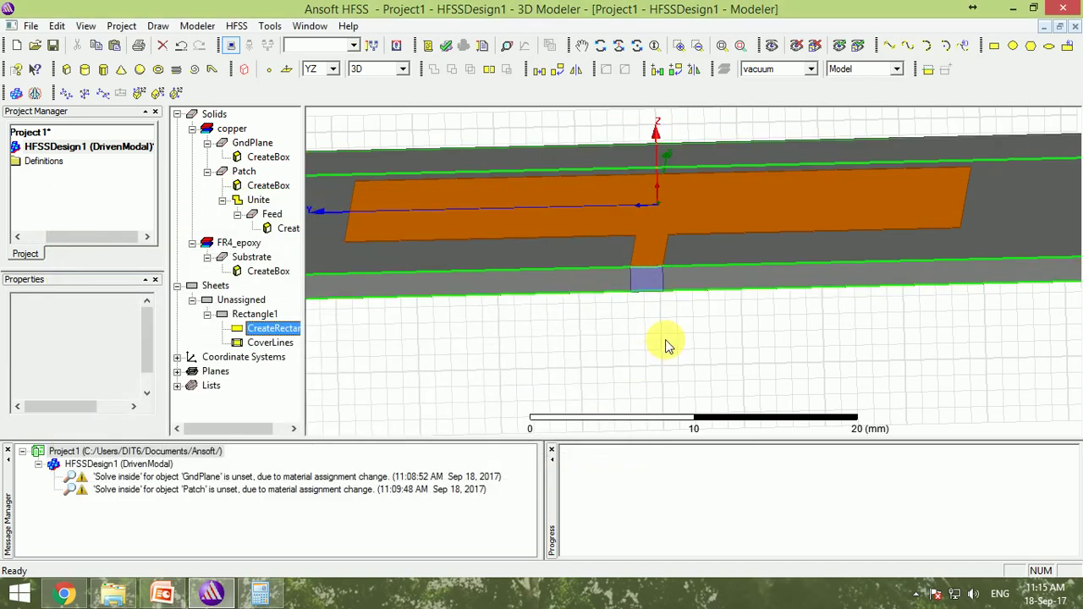
Step: Select the rectangle below the feed line and assign it as a 50-ohm lumped port
left_click(650, 288)
scroll(649, 288, "up", 2)
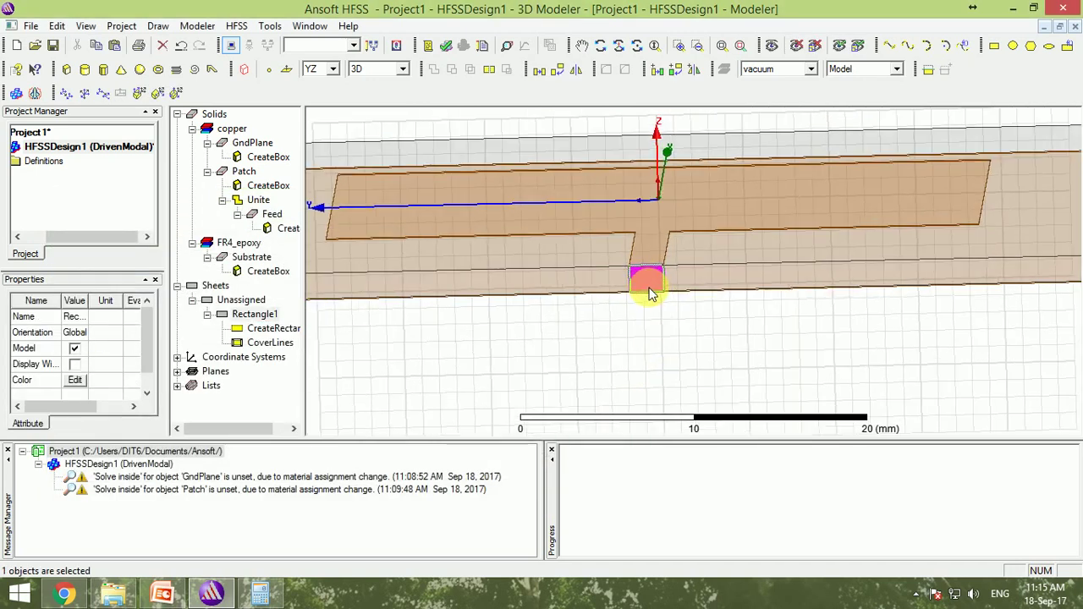
scroll(649, 286, "up", 2)
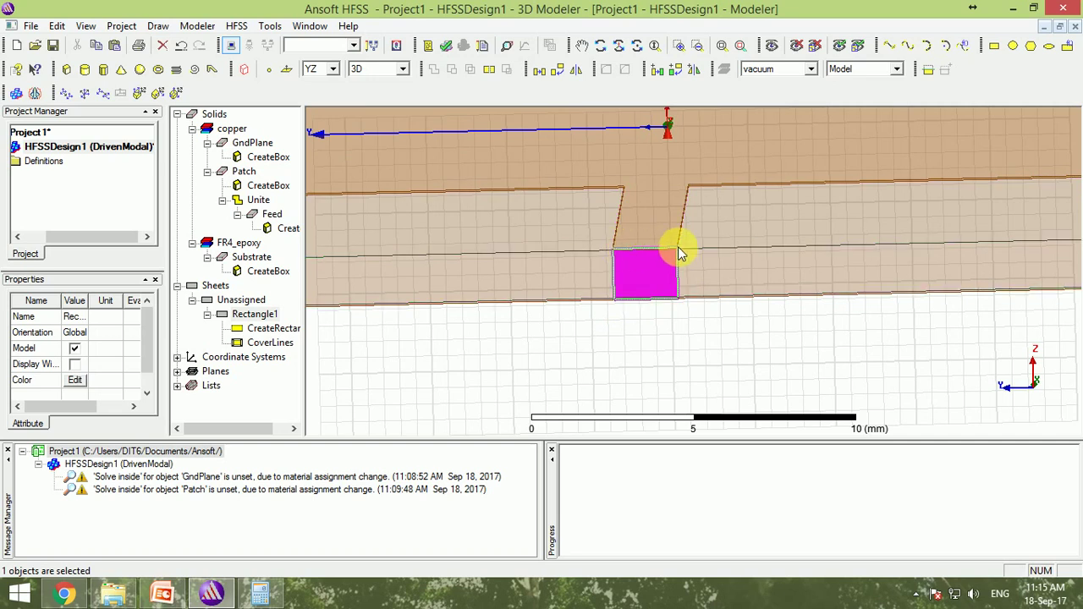
left_click(643, 277)
scroll(643, 278, "up", 3)
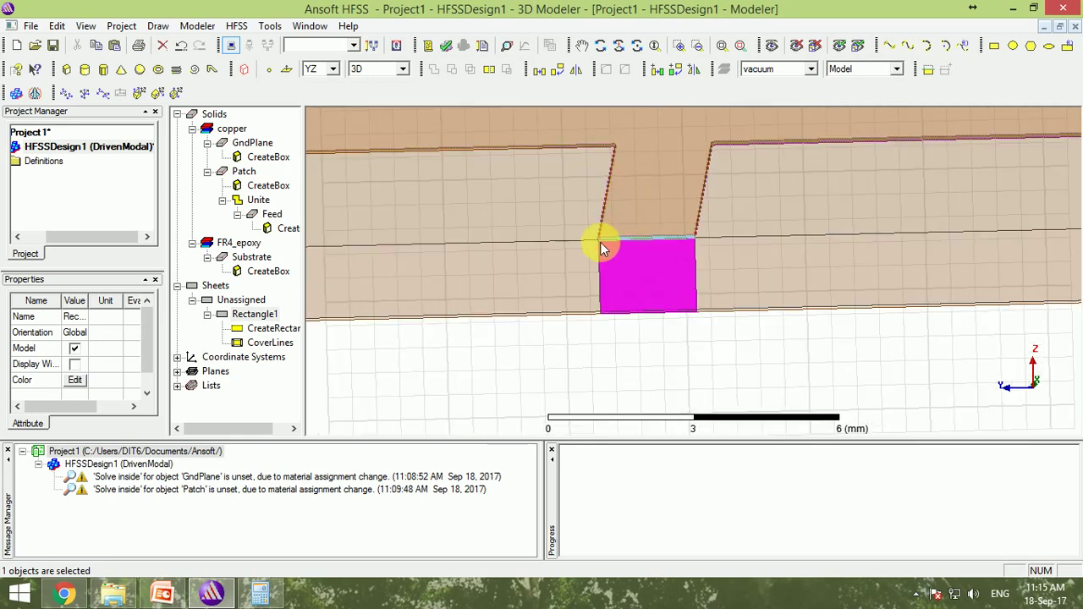
scroll(653, 264, "up", 2)
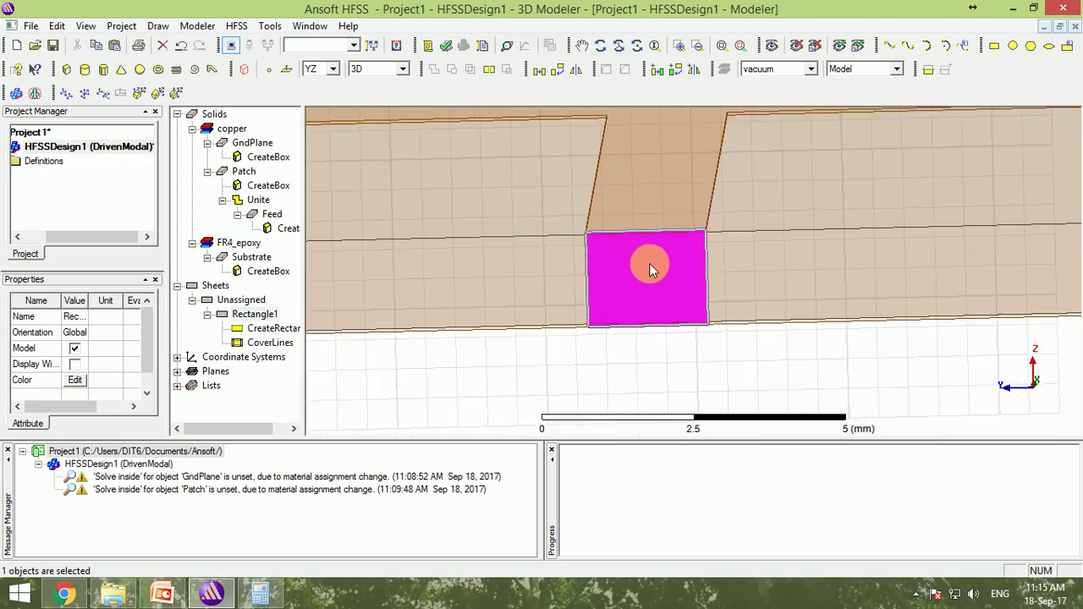
right_click(618, 268)
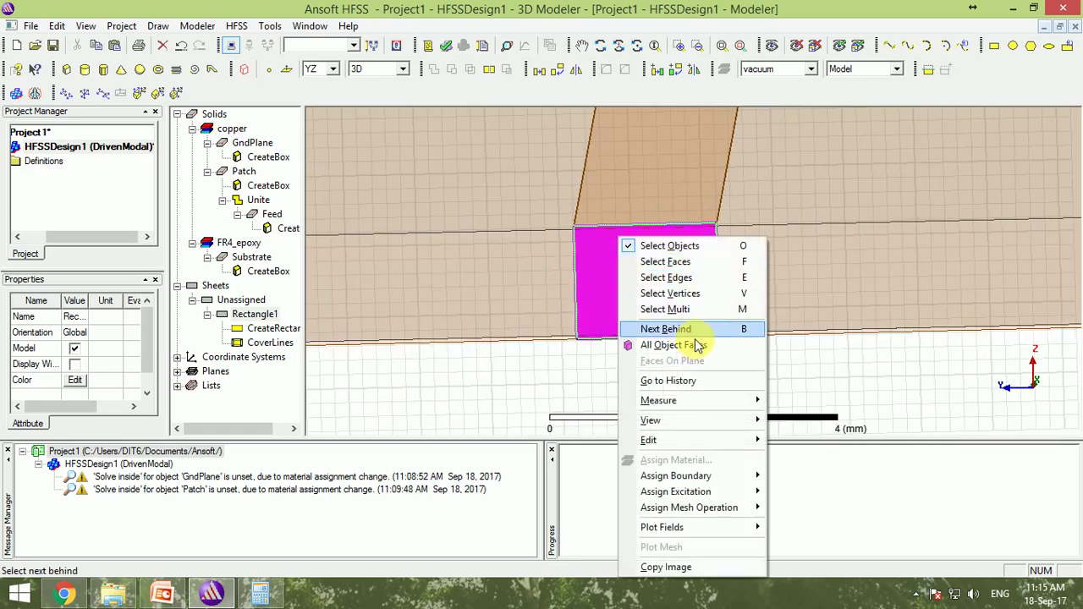
mouse_move(710, 492)
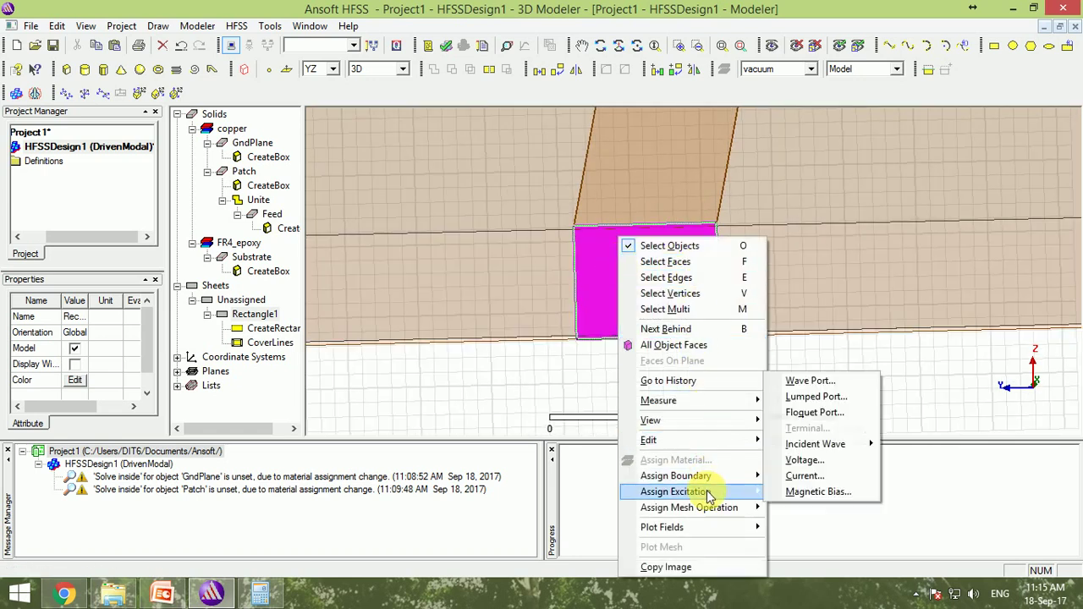
left_click(800, 397)
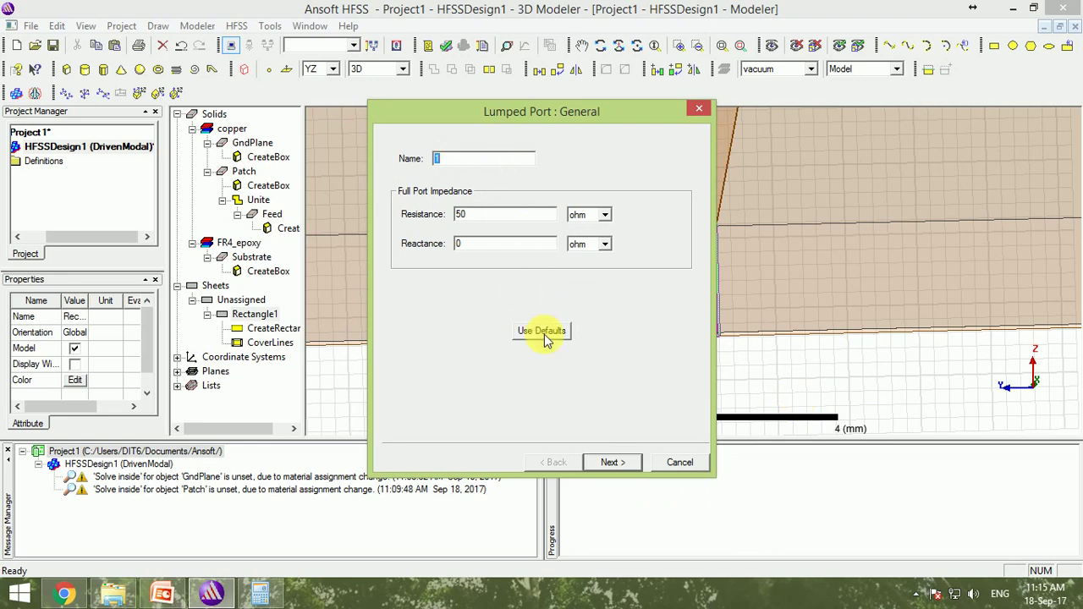
left_click(612, 462)
Step: Draw the port's integration line from the rectangle's bottom edge to its top, and finish
left_click(480, 200)
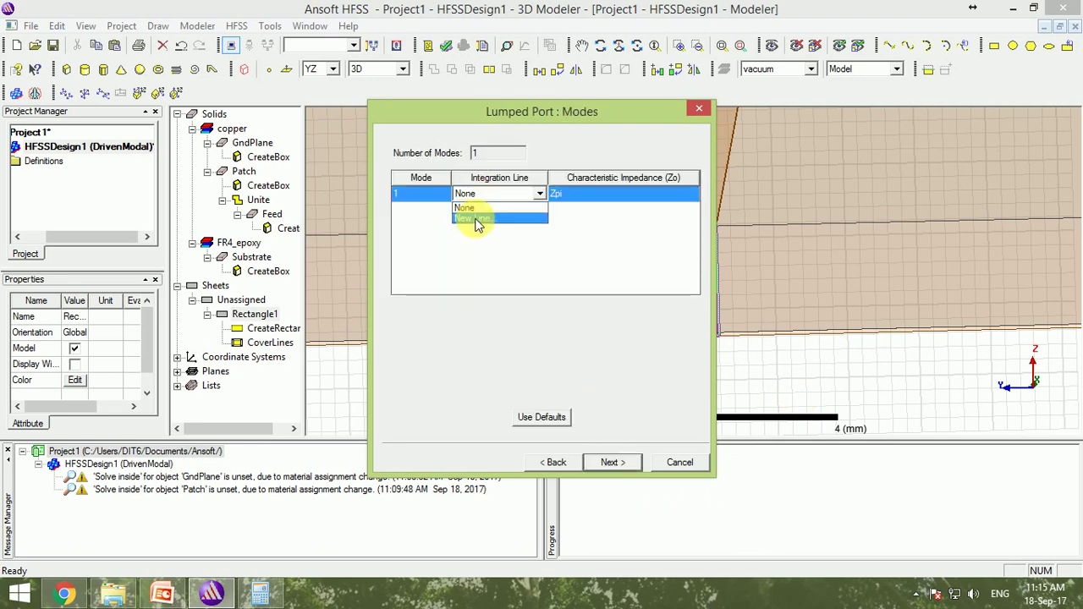
left_click(479, 220)
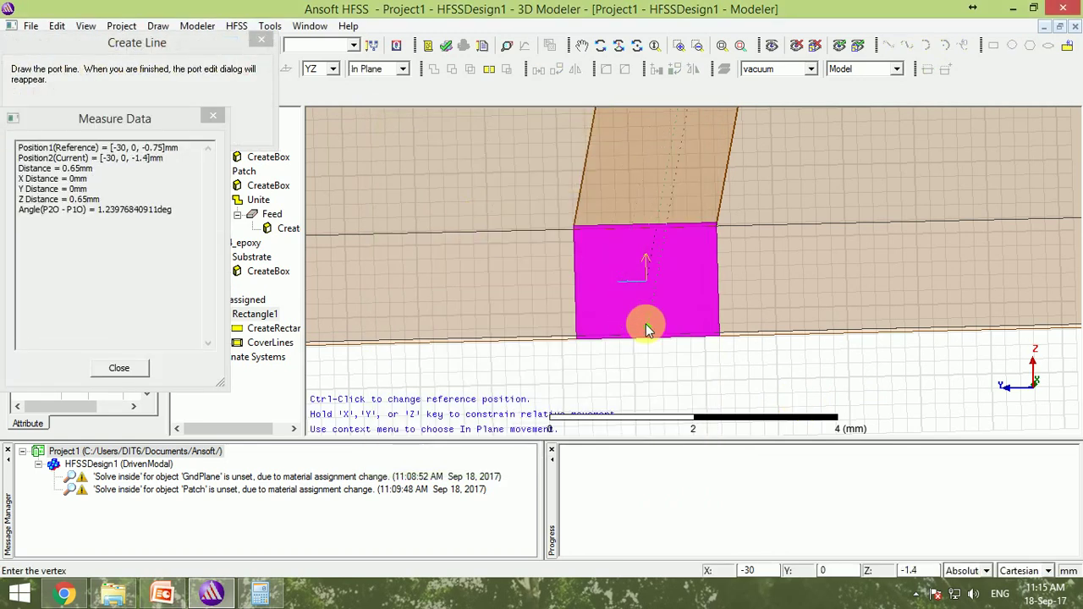
left_click(644, 332)
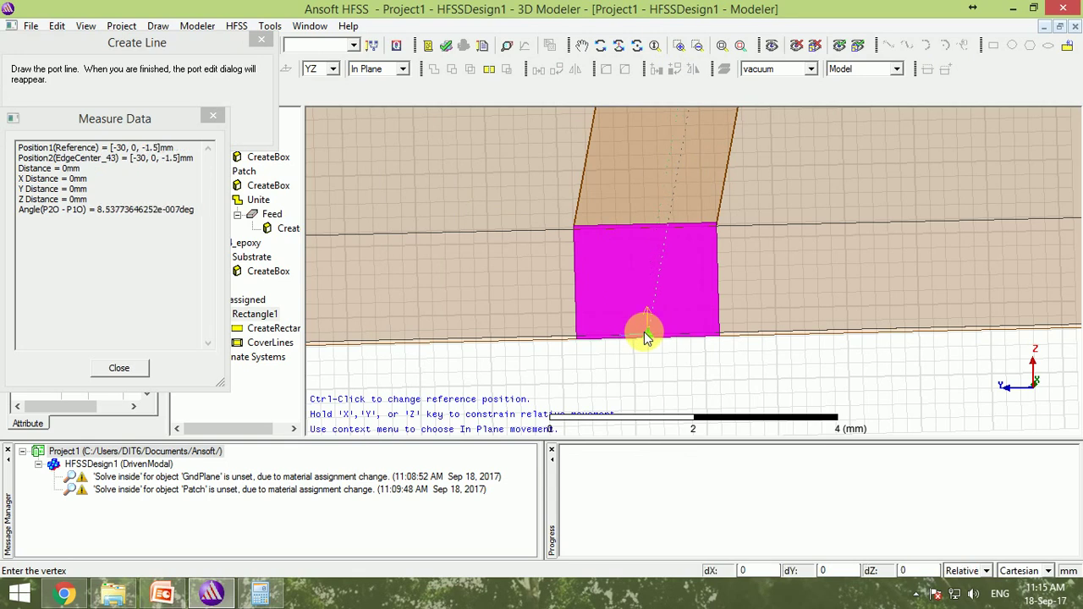
left_click(641, 227)
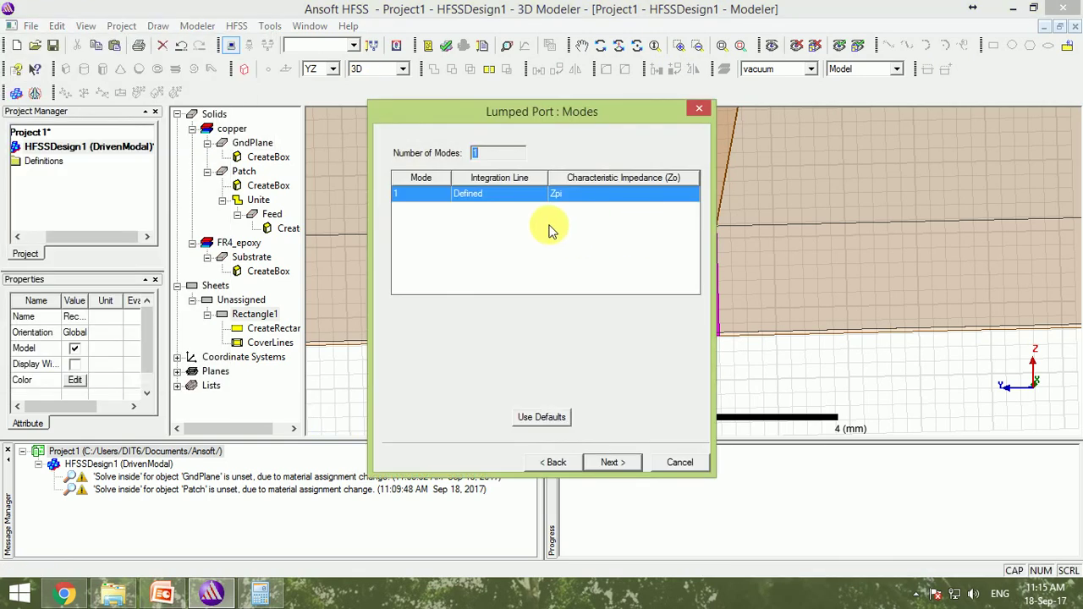
left_click(603, 462)
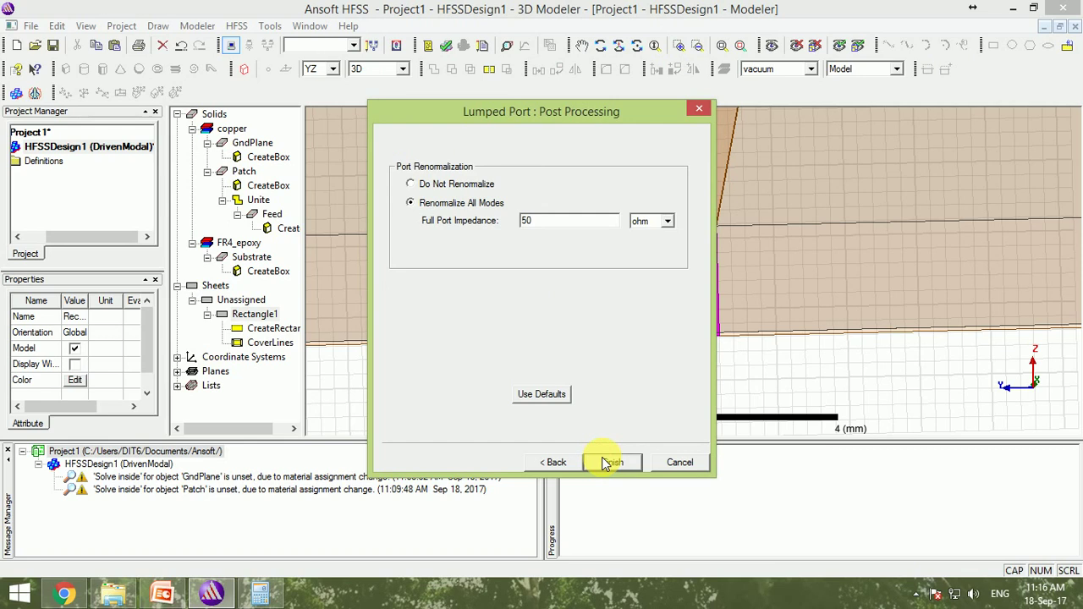
left_click(606, 463)
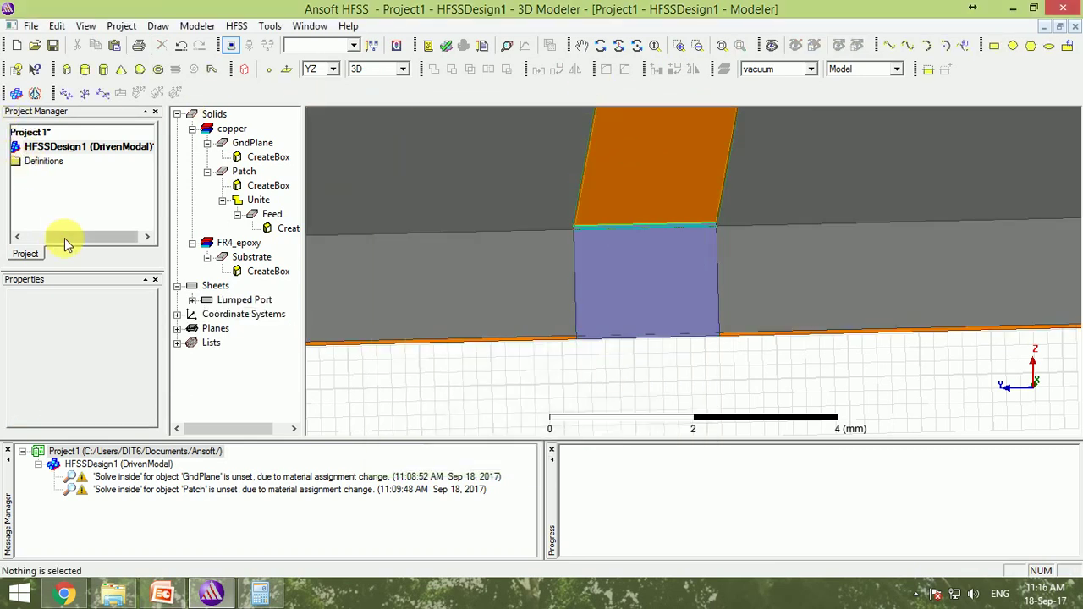
left_click(17, 237)
Step: Expand HFSSDesign1 and Excitations in the project tree and inspect port 1 on the model
left_click(33, 147)
left_click(48, 176)
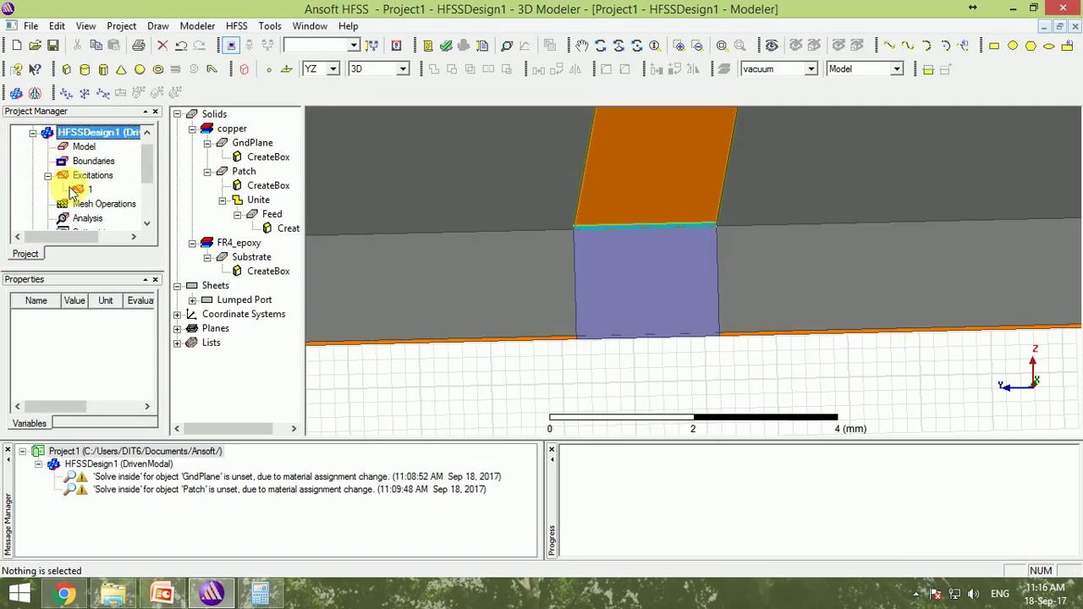
left_click(77, 189)
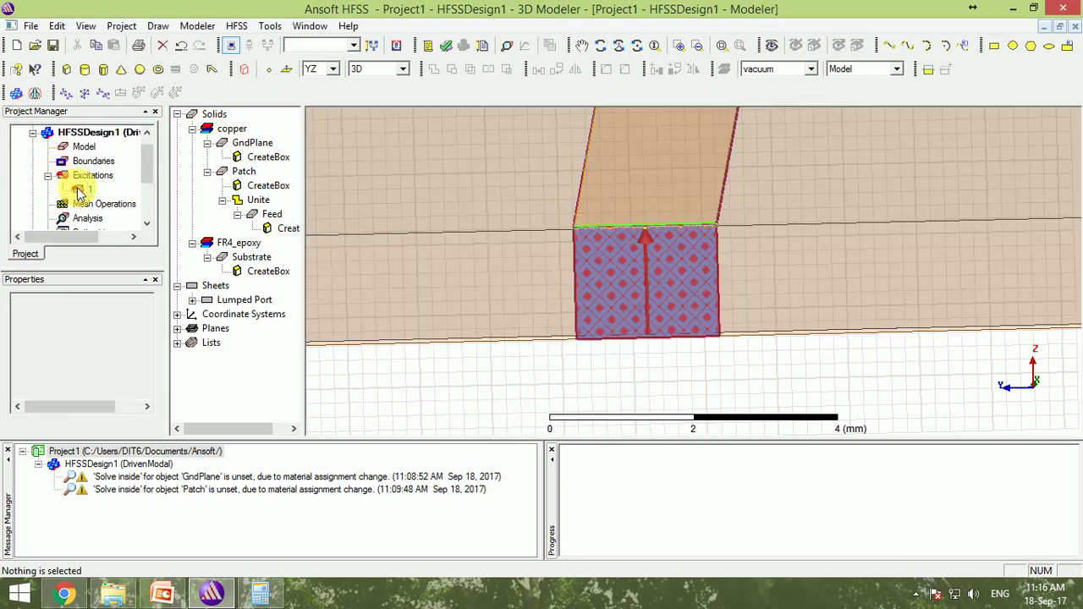
left_click(620, 260)
scroll(621, 261, "down", 3)
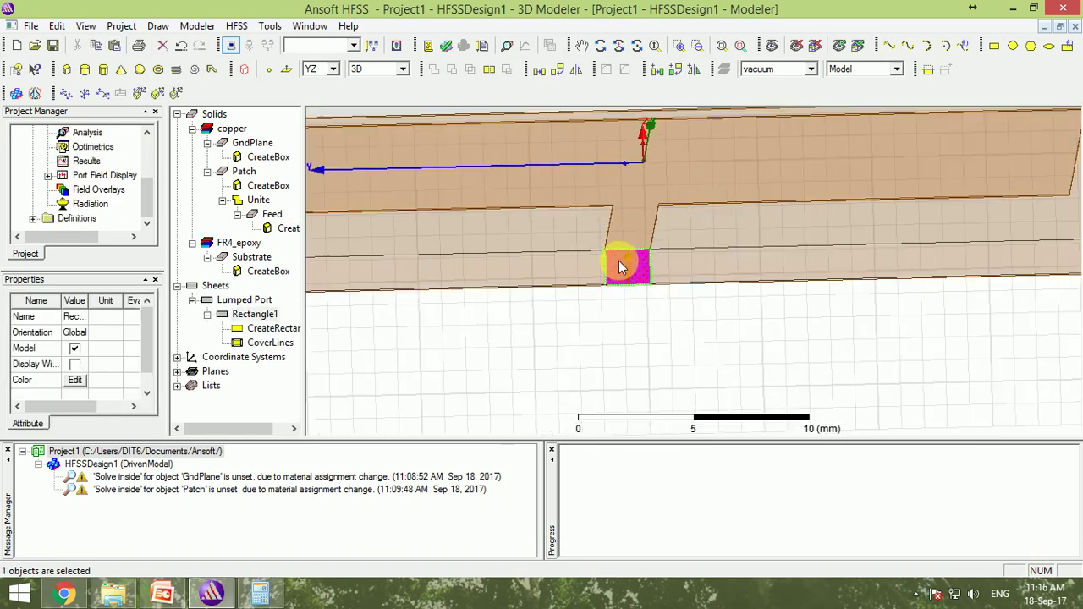
scroll(621, 261, "down", 4)
left_click(508, 148)
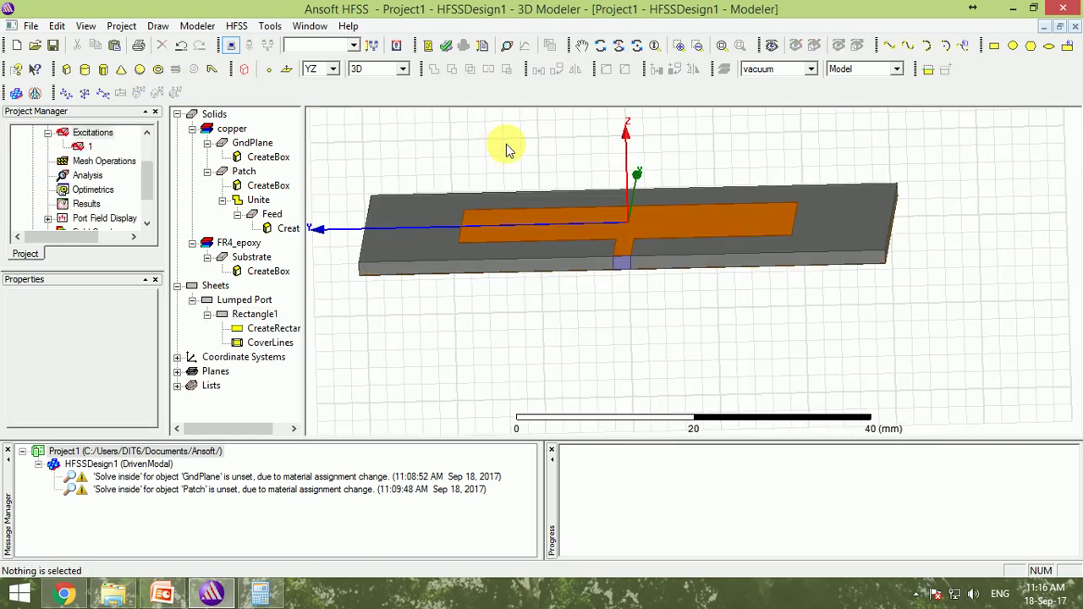
scroll(583, 217, "down", 1)
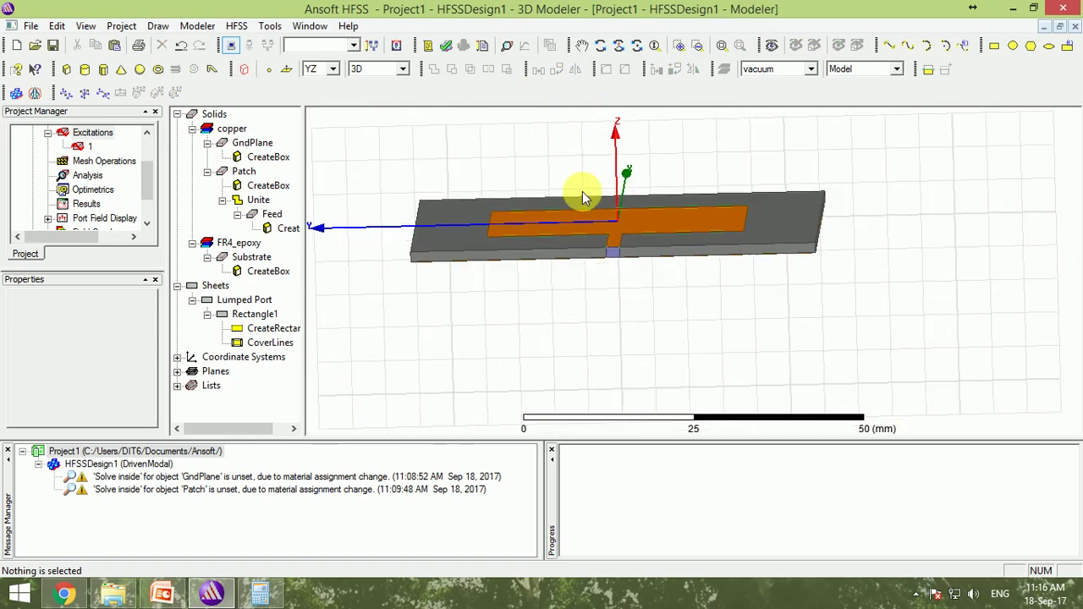
scroll(580, 152, "down", 1)
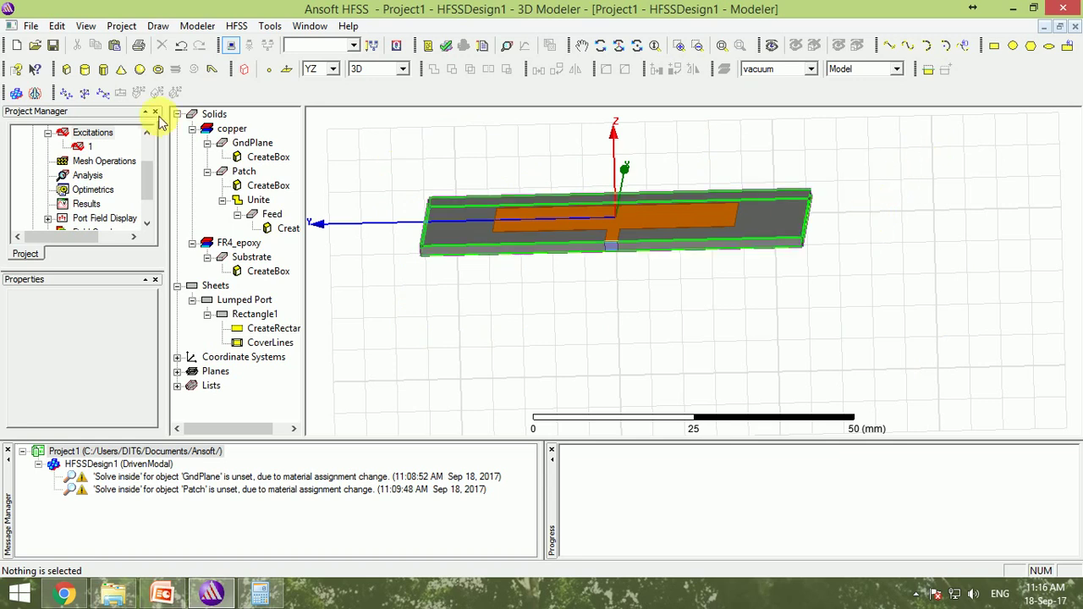
Step: Draw a box around the patch antenna model
left_click(65, 69)
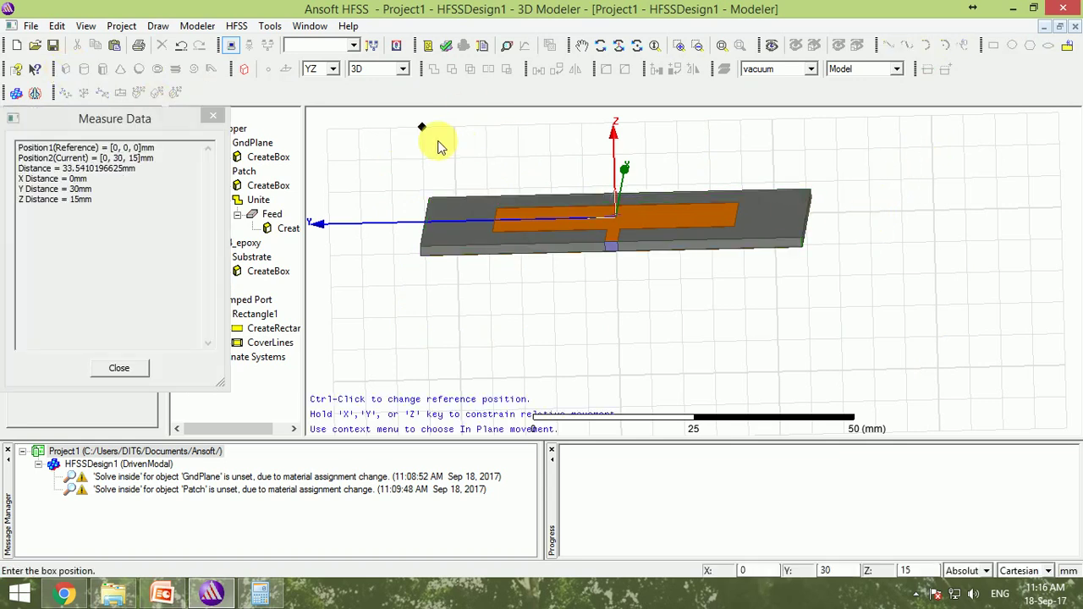
left_click(423, 126)
left_click(743, 280)
left_click(658, 375)
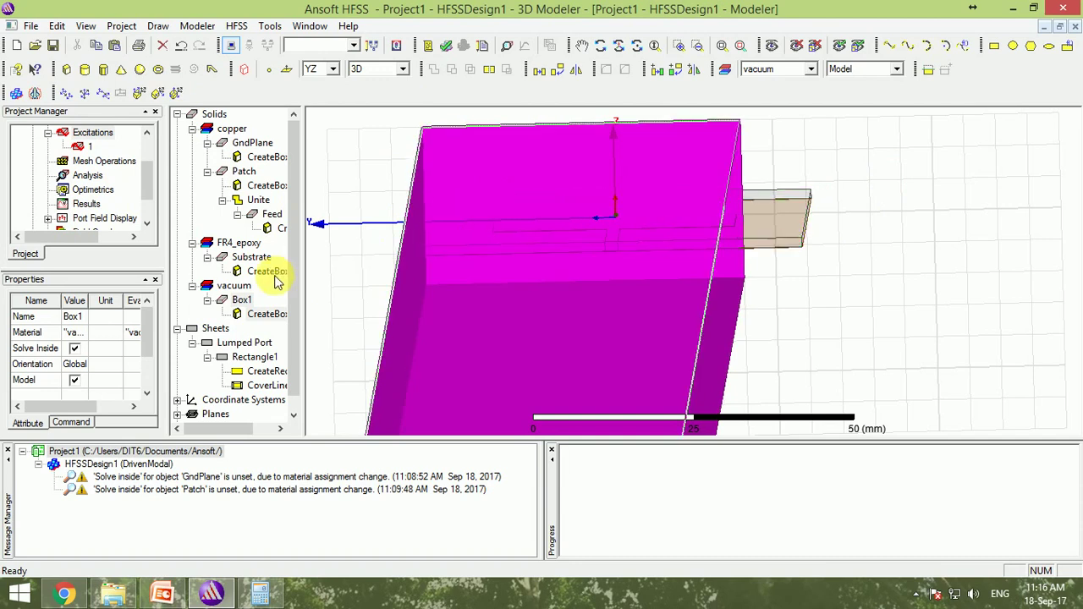
Step: Rename the box RadBoundary and set its material to air
left_click(241, 301)
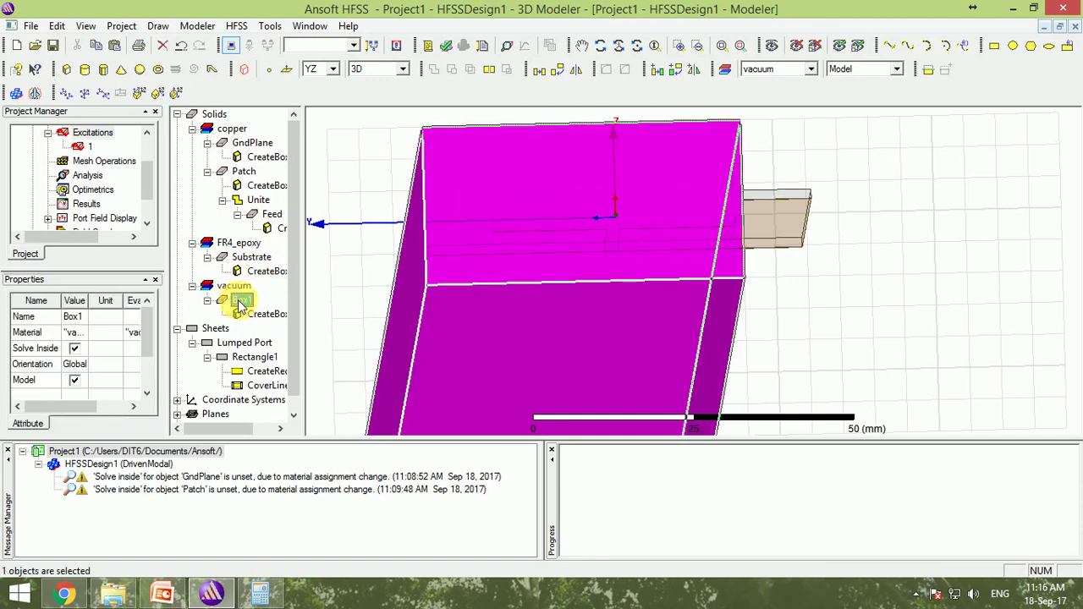
double_click(241, 303)
left_click(279, 273)
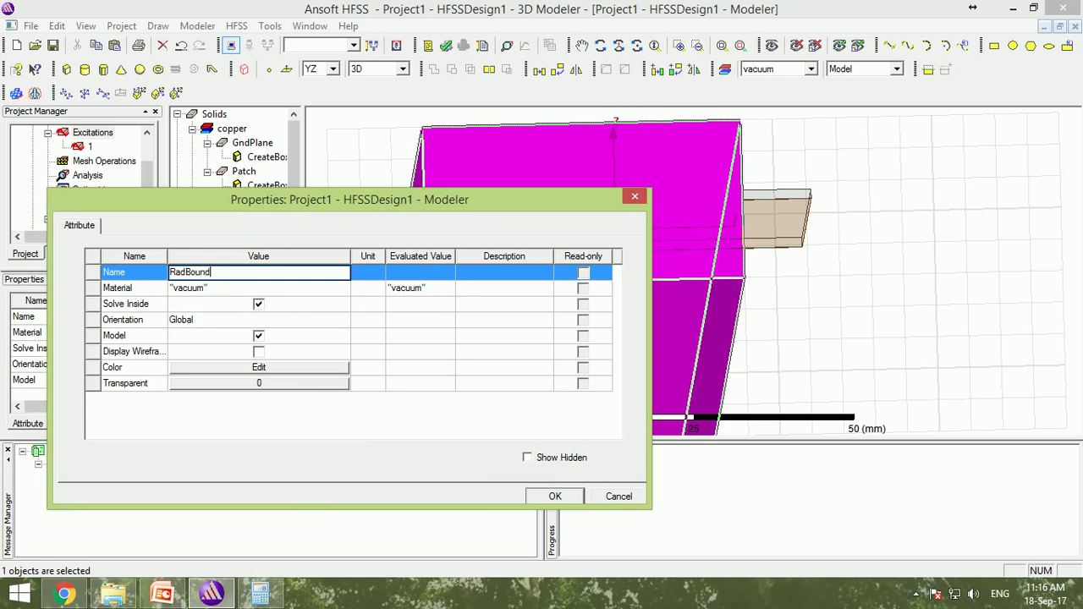
left_click(262, 289)
left_click(243, 307)
type("a")
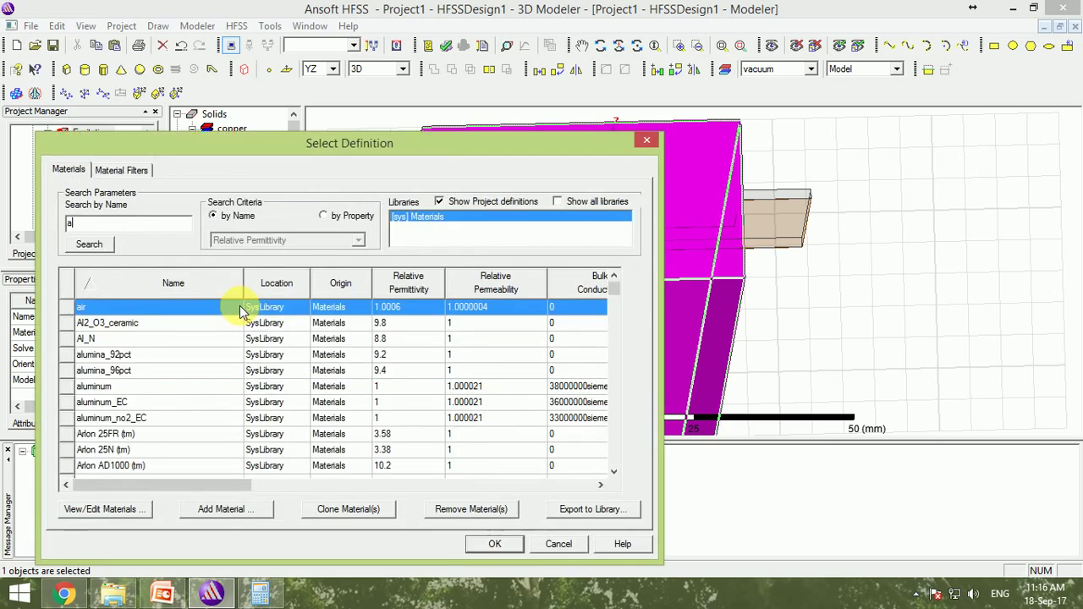
type("ir")
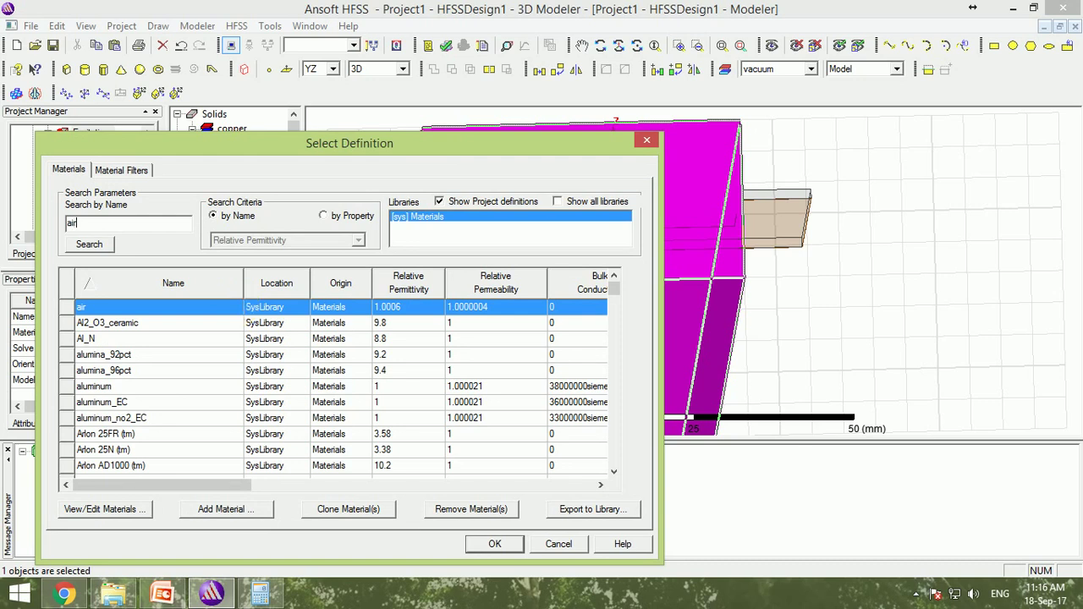
left_click(495, 544)
Step: Colour the RadBoundary box cyan with 0.92 transparency
left_click(258, 367)
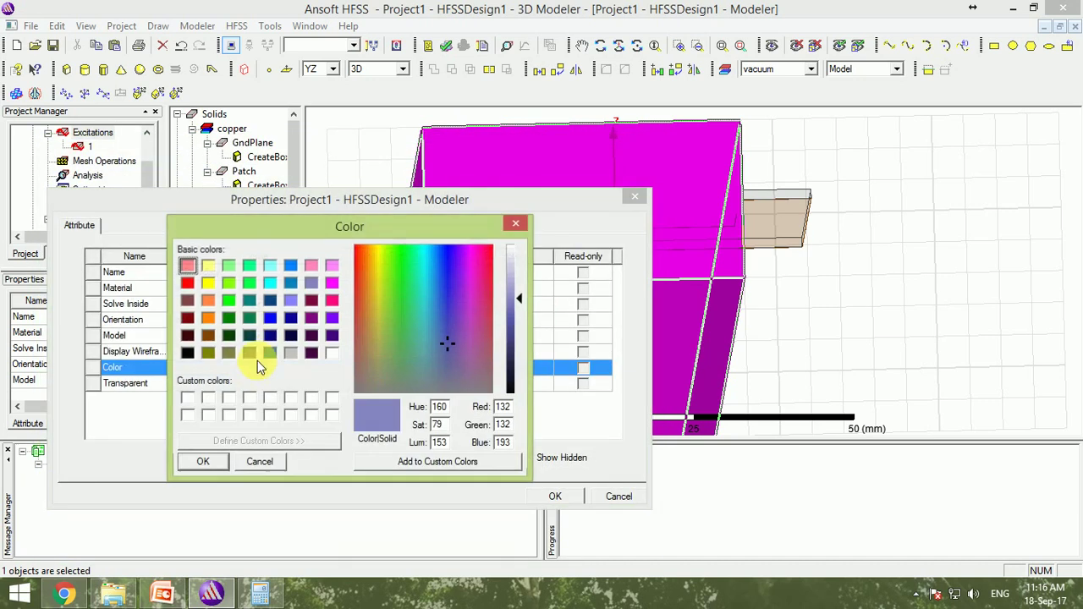
left_click(269, 284)
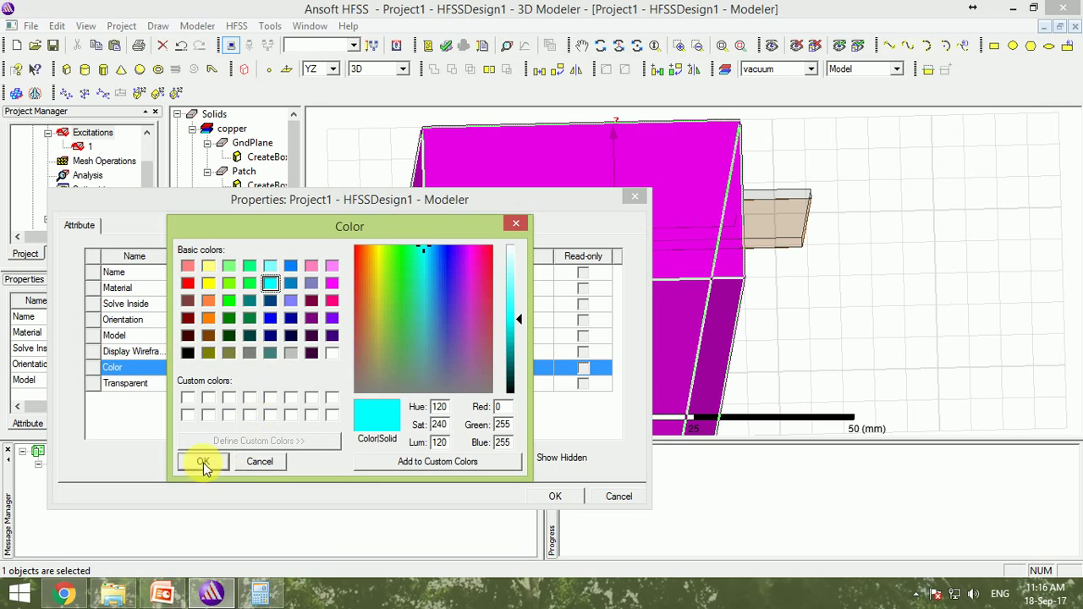
left_click(203, 463)
left_click(236, 382)
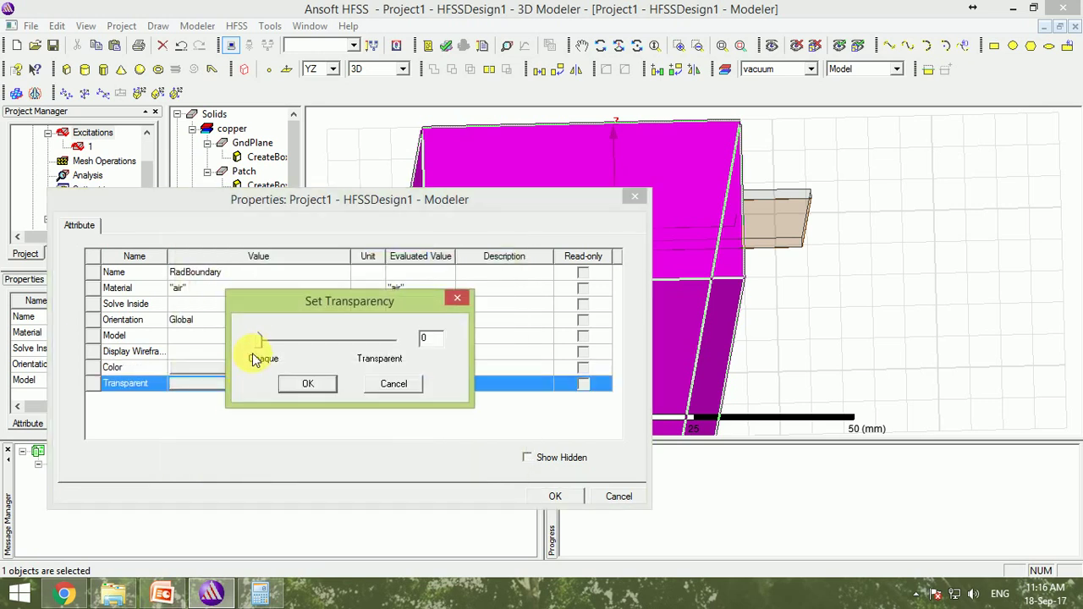
left_click_drag(256, 343, 381, 348)
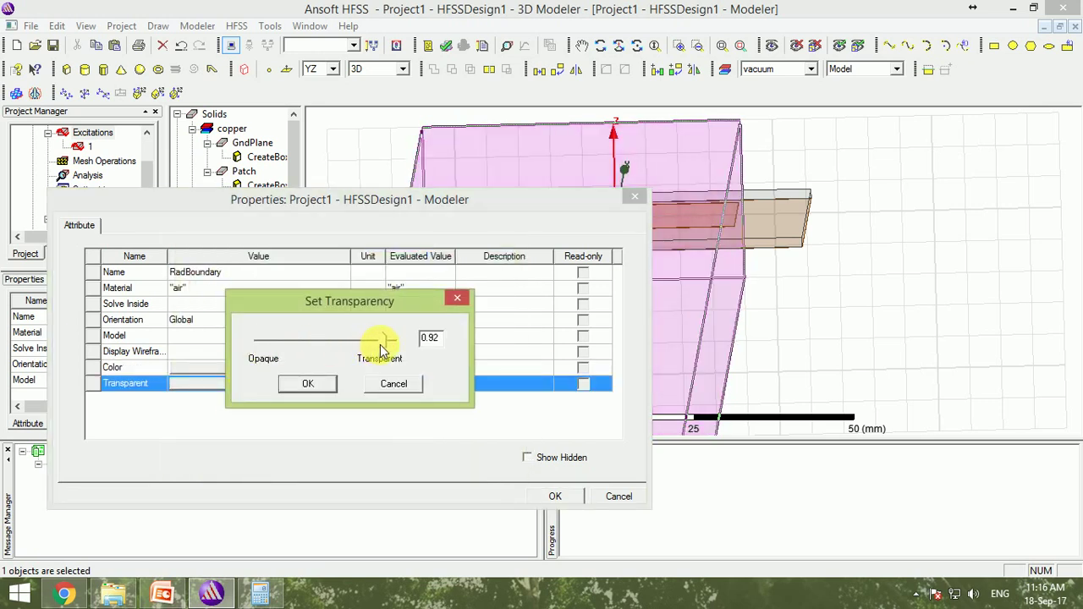
left_click(308, 383)
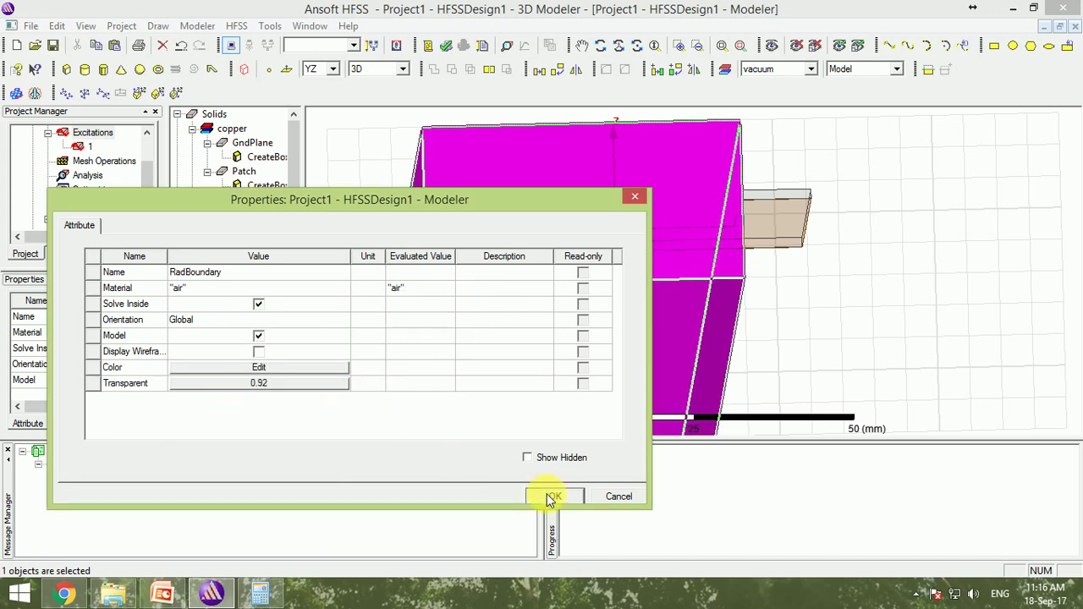
left_click(552, 496)
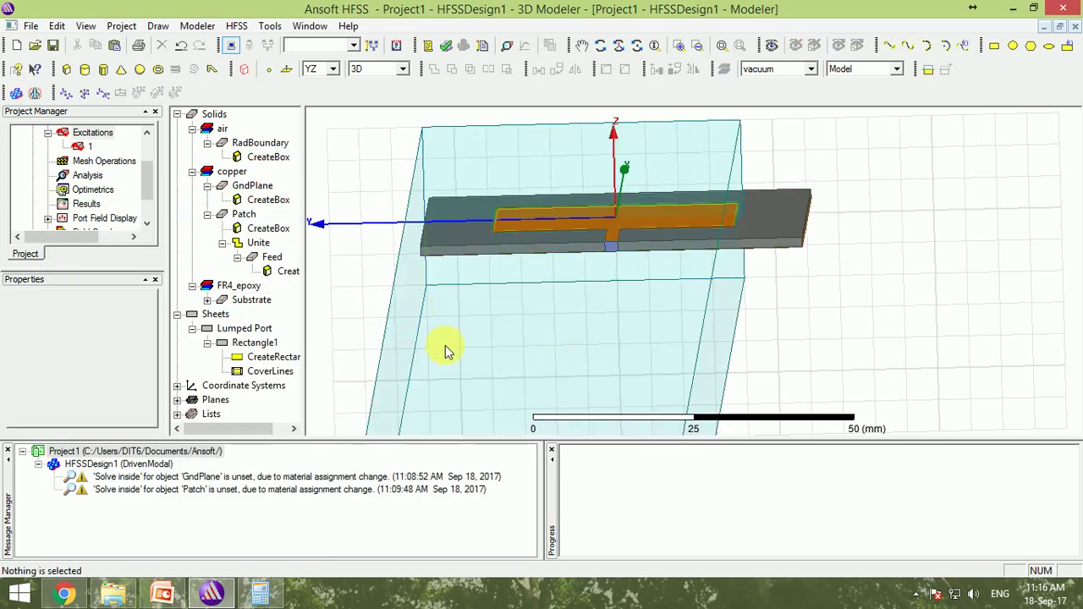
left_click(445, 345)
left_click_drag(445, 345, 858, 314, "alt")
left_click(781, 314)
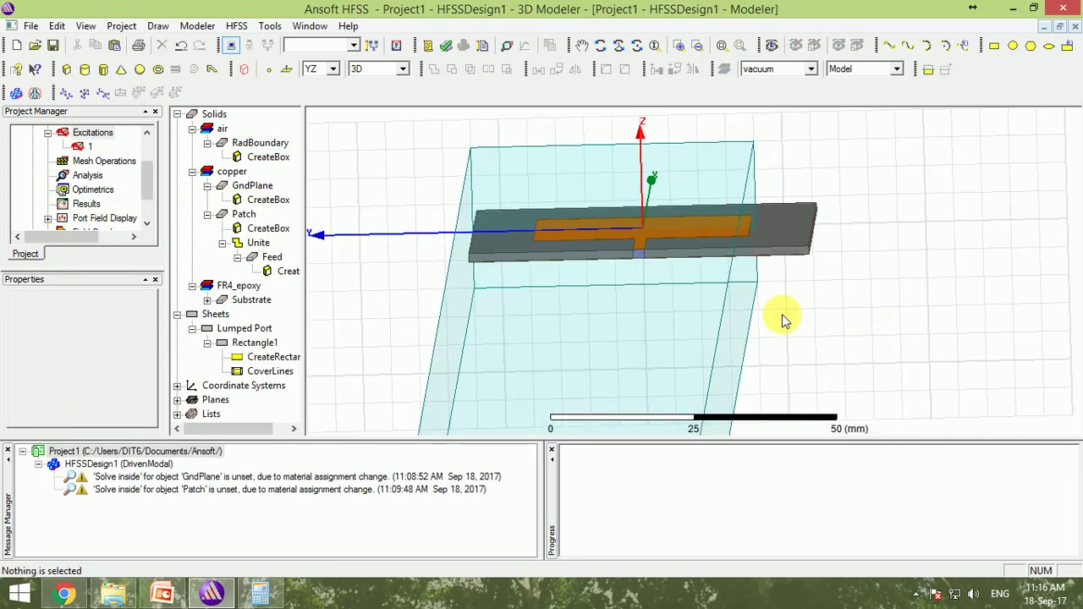
Step: Position RadBoundary at -60,-60,-60 mm with XSize, YSize and ZSize of 120 mm
double_click(253, 157)
left_click(238, 307)
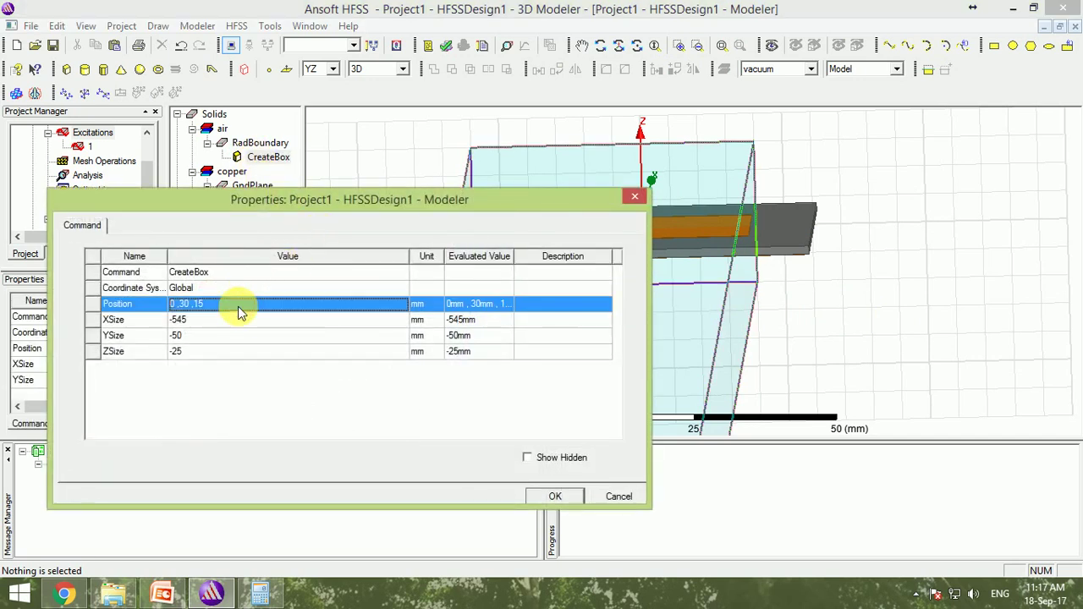
left_click(238, 306)
type("-60 ")
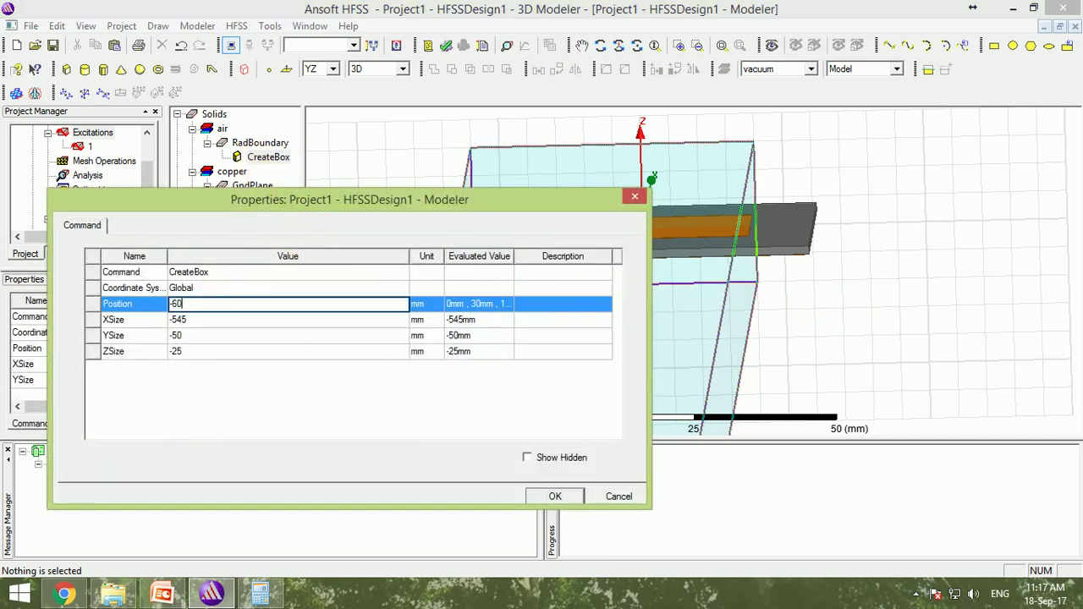
type(",-60 ,-60")
key("Tab")
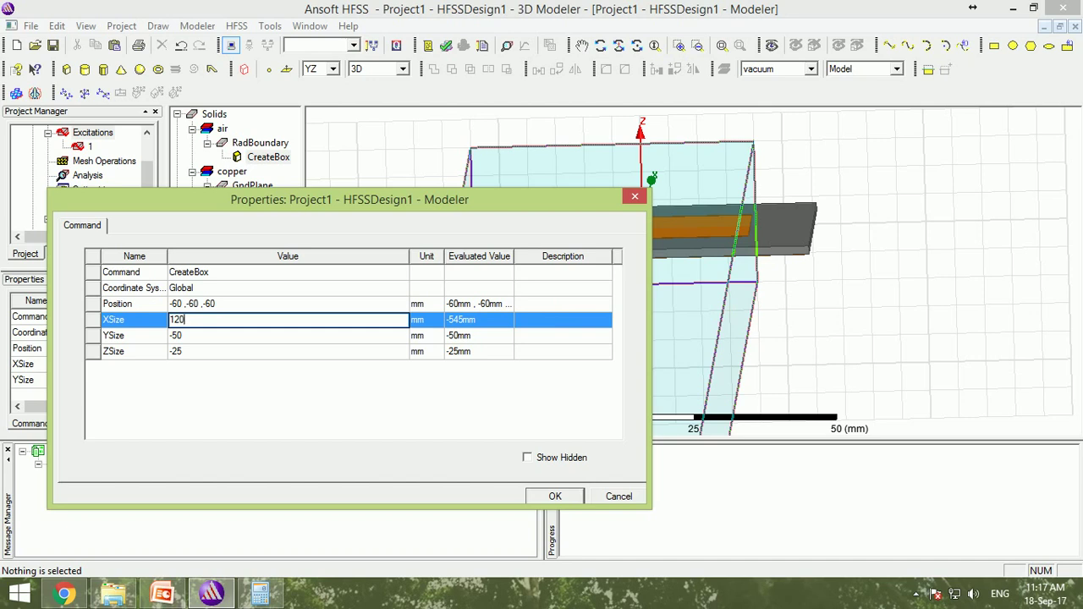
key("Tab")
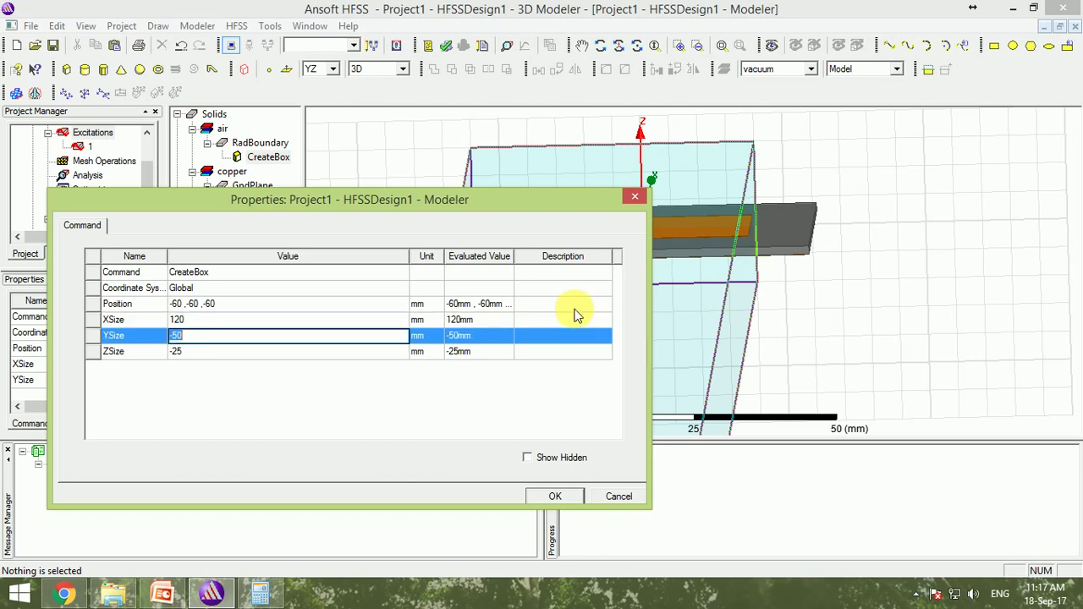
type("120")
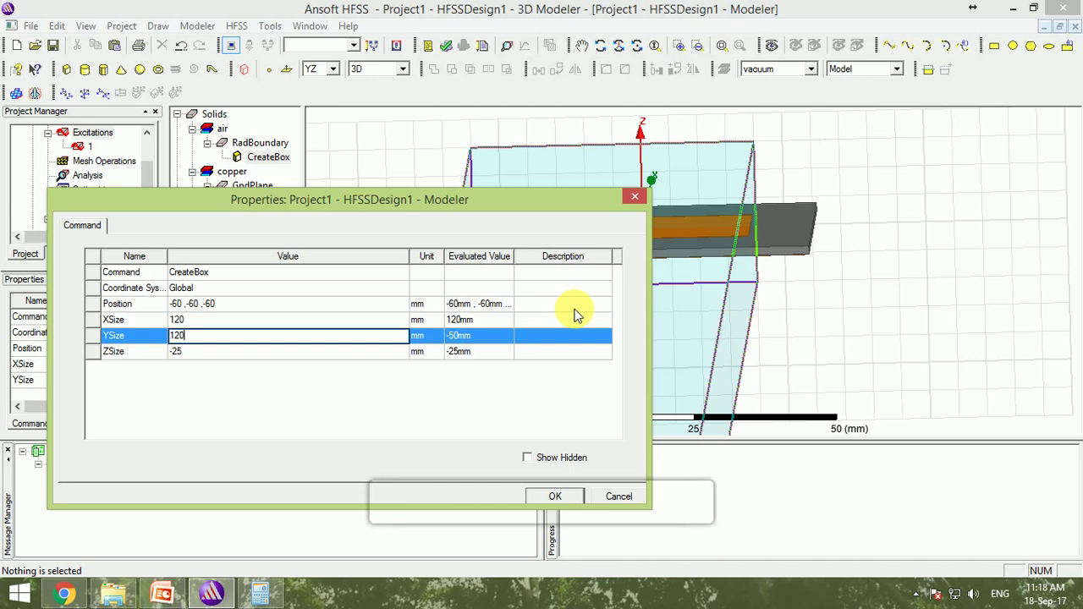
key("Tab")
type("1")
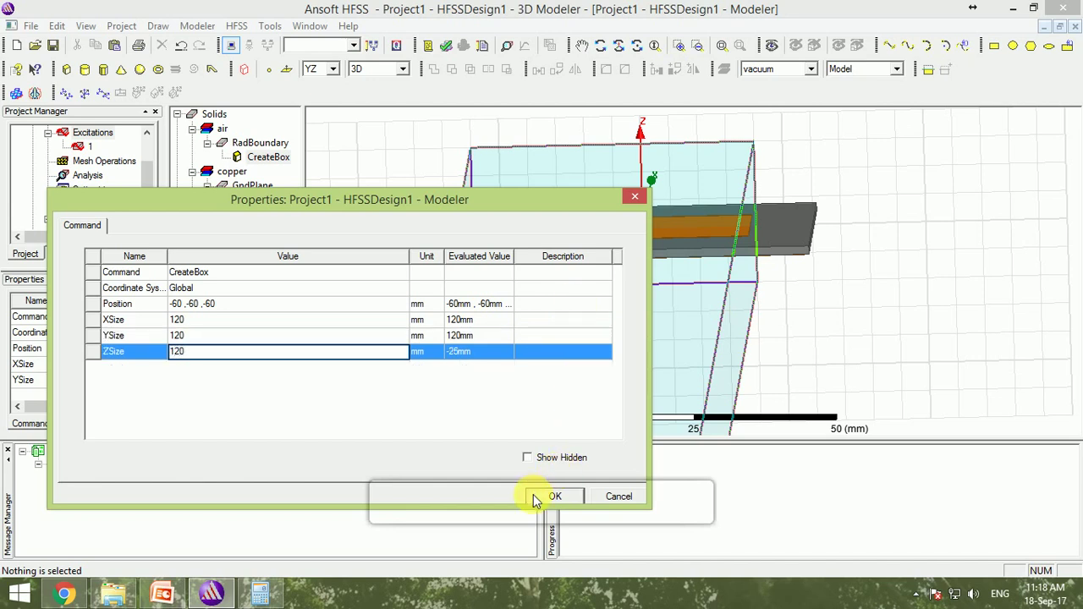
left_click(534, 499)
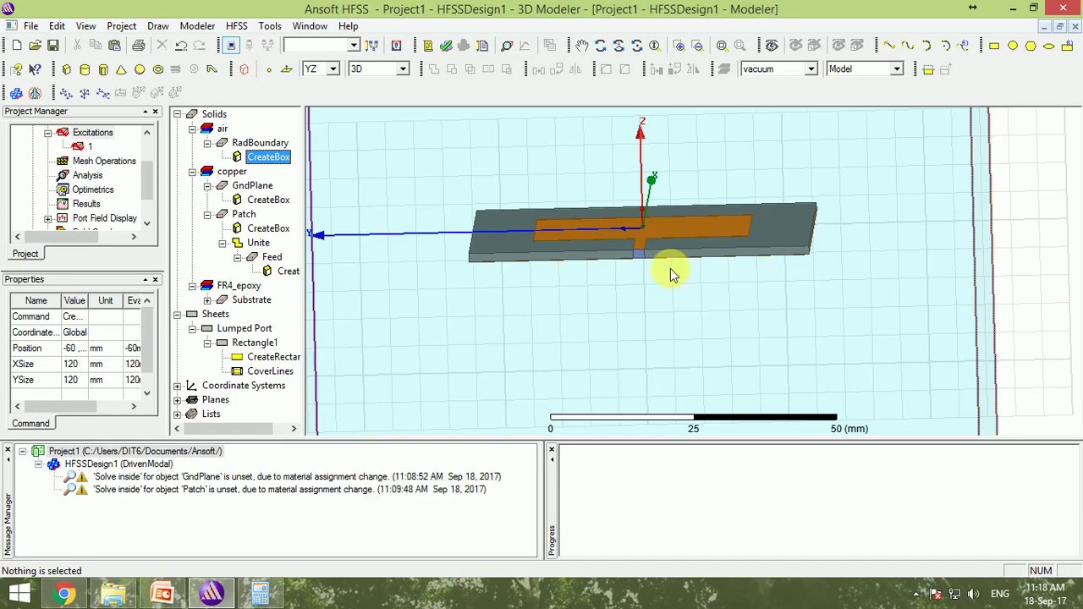
Step: Assign the Rad1 radiation boundary to the RadBoundary air box
left_click(706, 225)
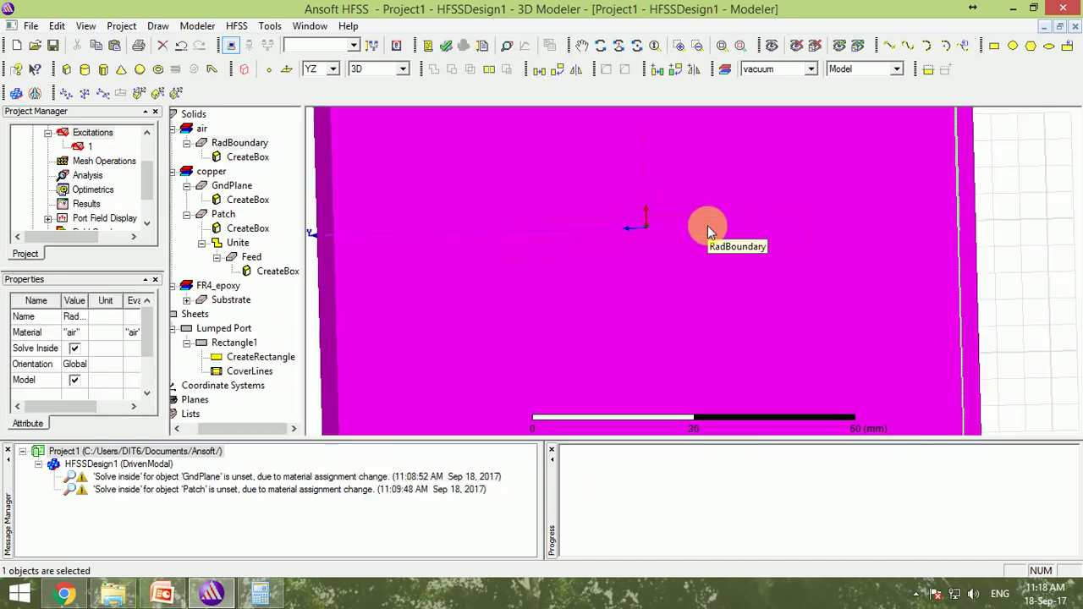
scroll(707, 229, "down", 3)
left_click(948, 194)
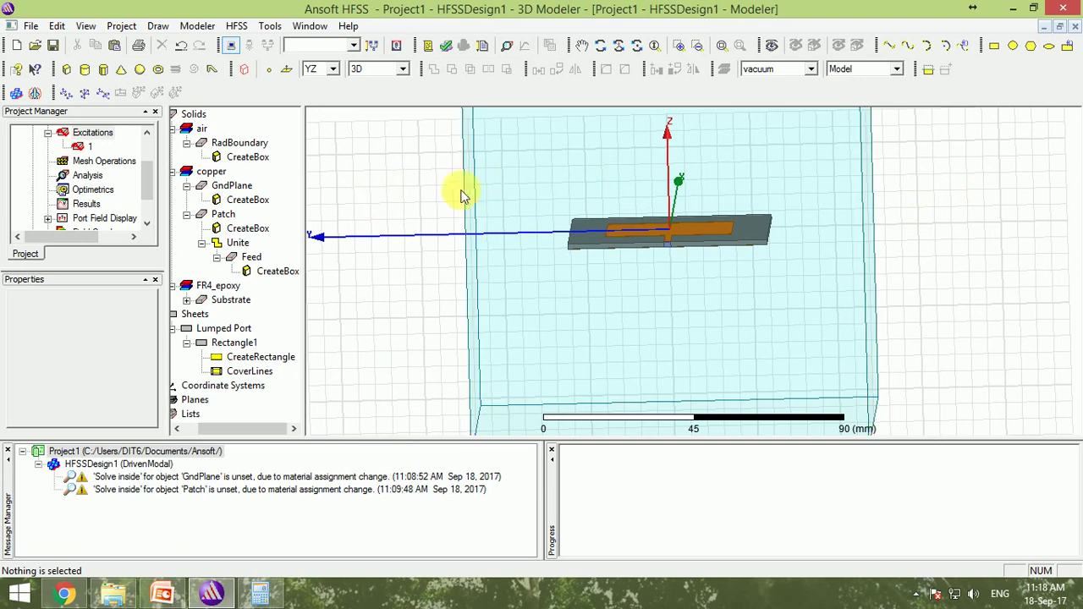
left_click(519, 176)
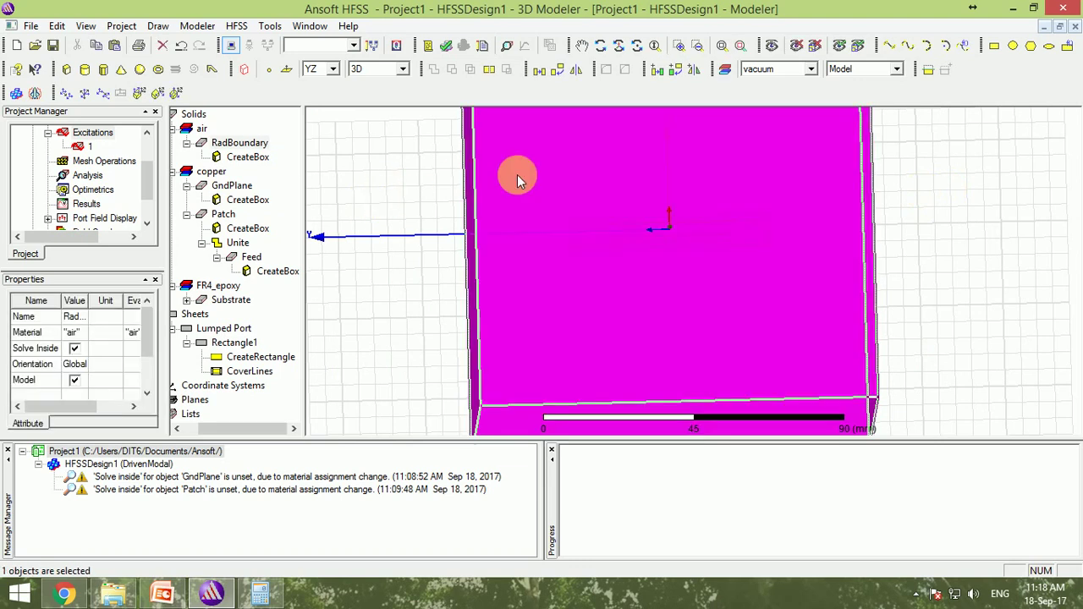
right_click(518, 175)
mouse_move(592, 414)
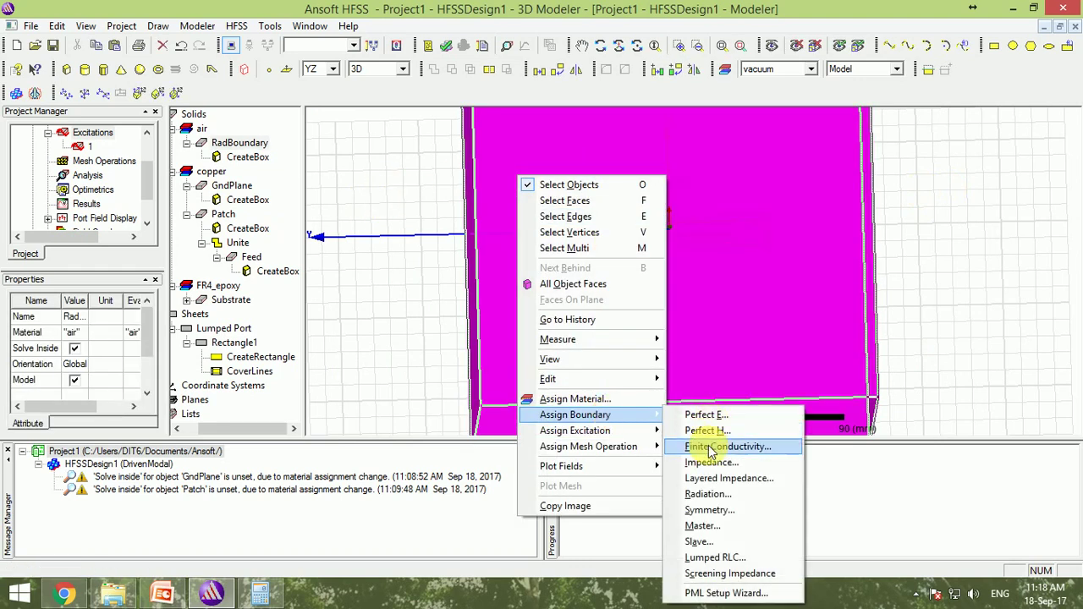
left_click(731, 496)
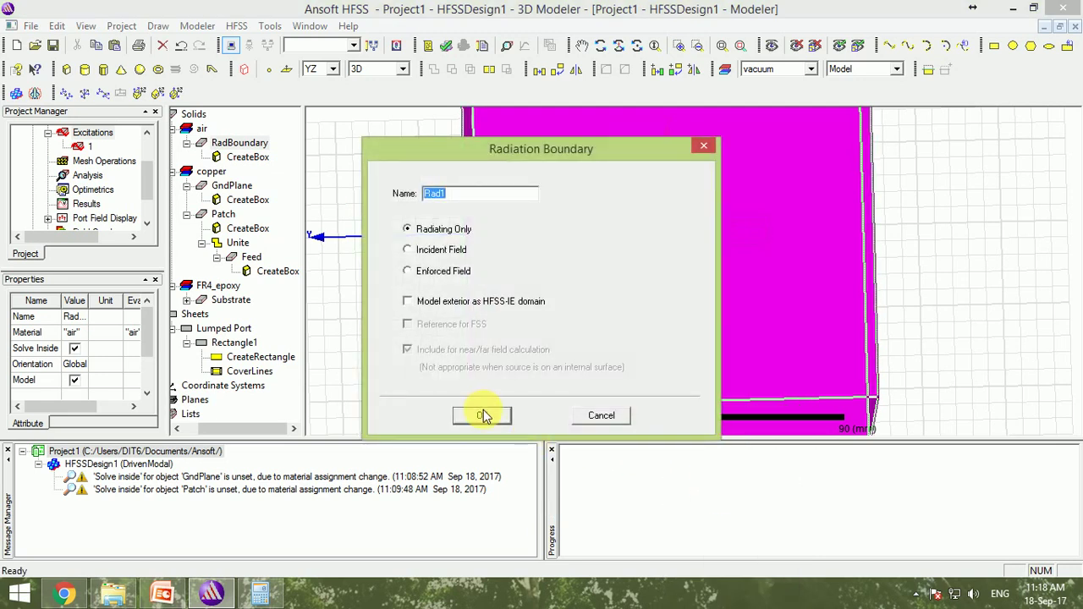
left_click(480, 416)
left_click(428, 168)
Step: Expand Boundaries in the project tree to show Rad1 and the region it covers
scroll(451, 230, "down", 3)
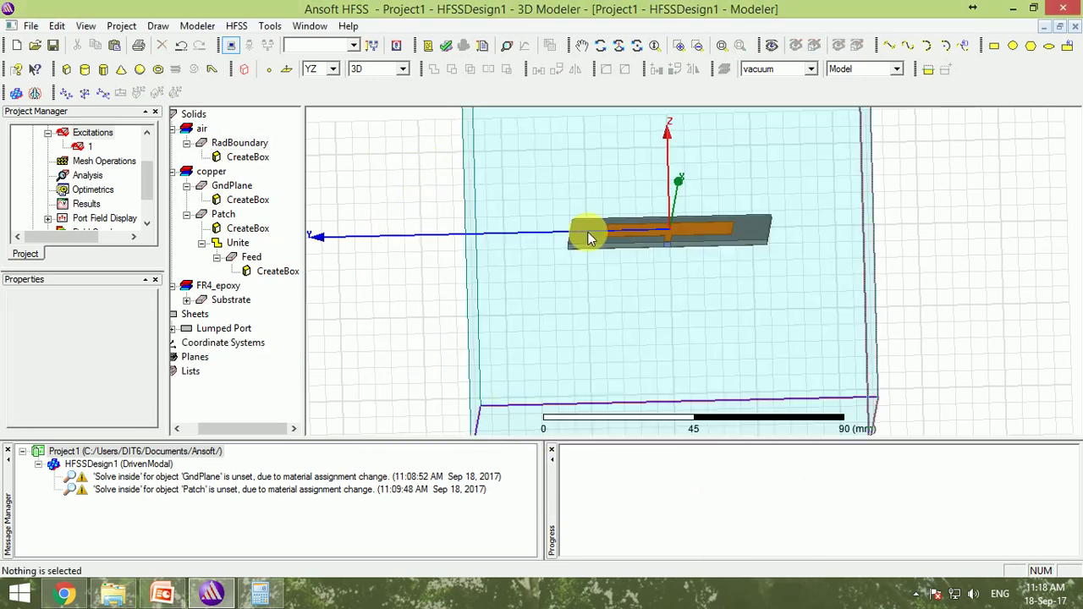
left_click(64, 133)
scroll(58, 142, "up", 1)
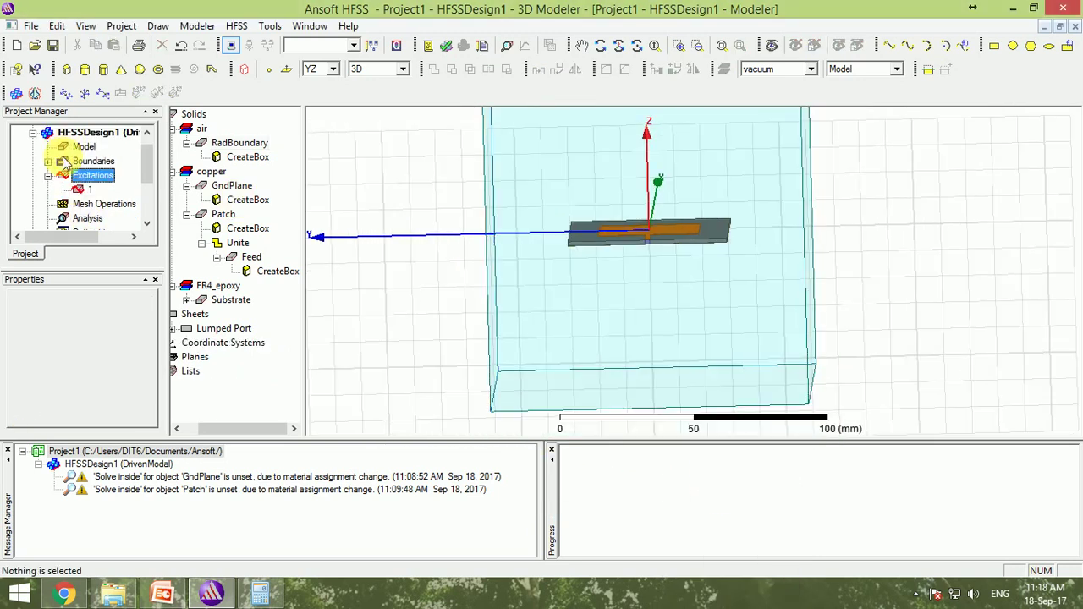
left_click(48, 160)
left_click(95, 176)
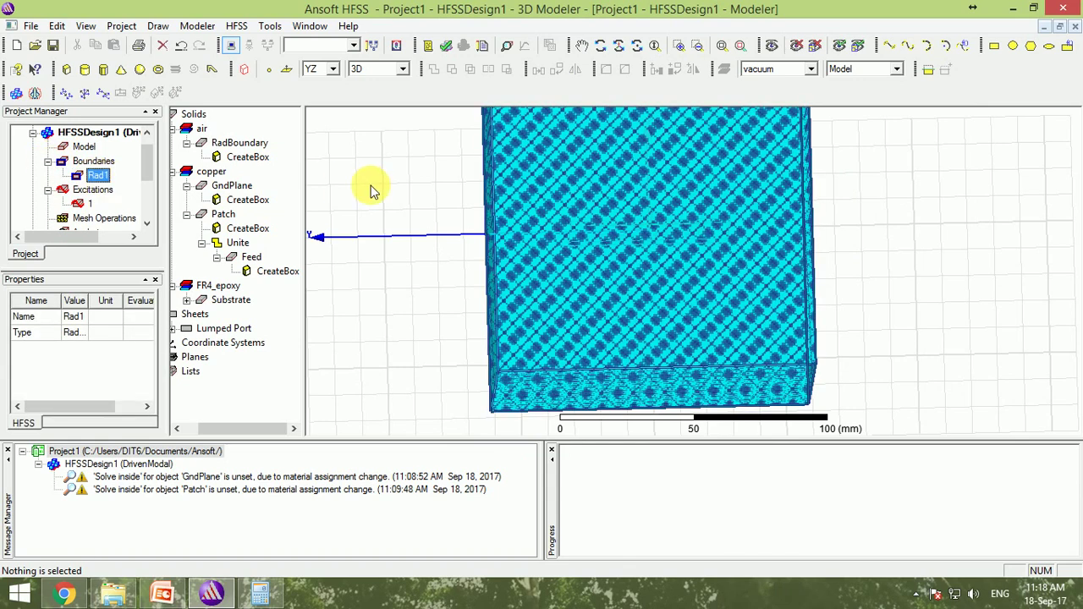
left_click(484, 192)
scroll(483, 229, "down", 2)
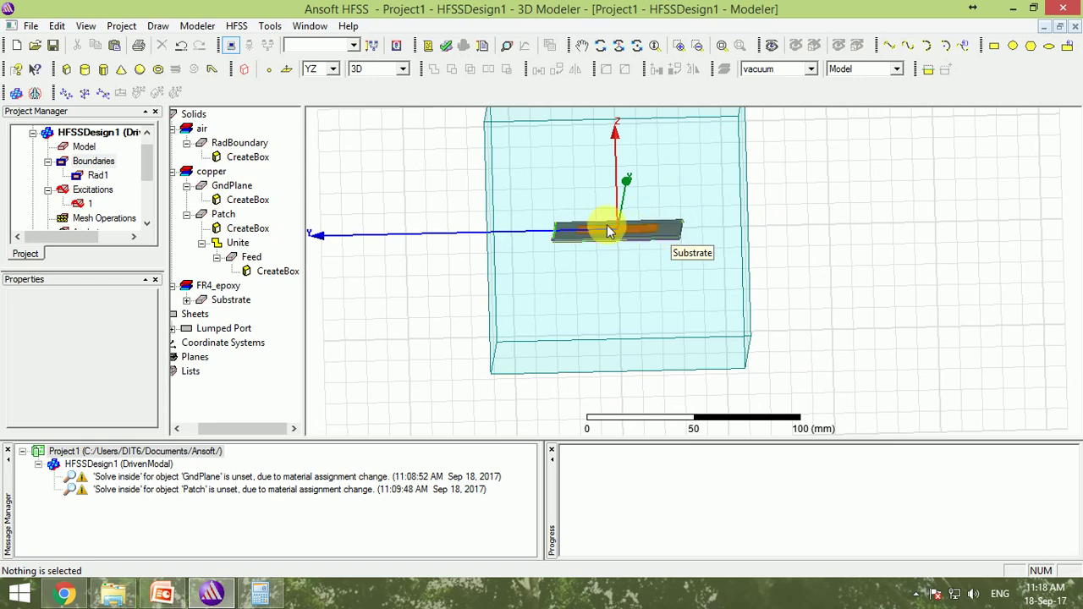
Step: Add Setup1 at 2.4 GHz with a maximum of 10 adaptive passes
left_click(505, 50)
double_click(501, 195)
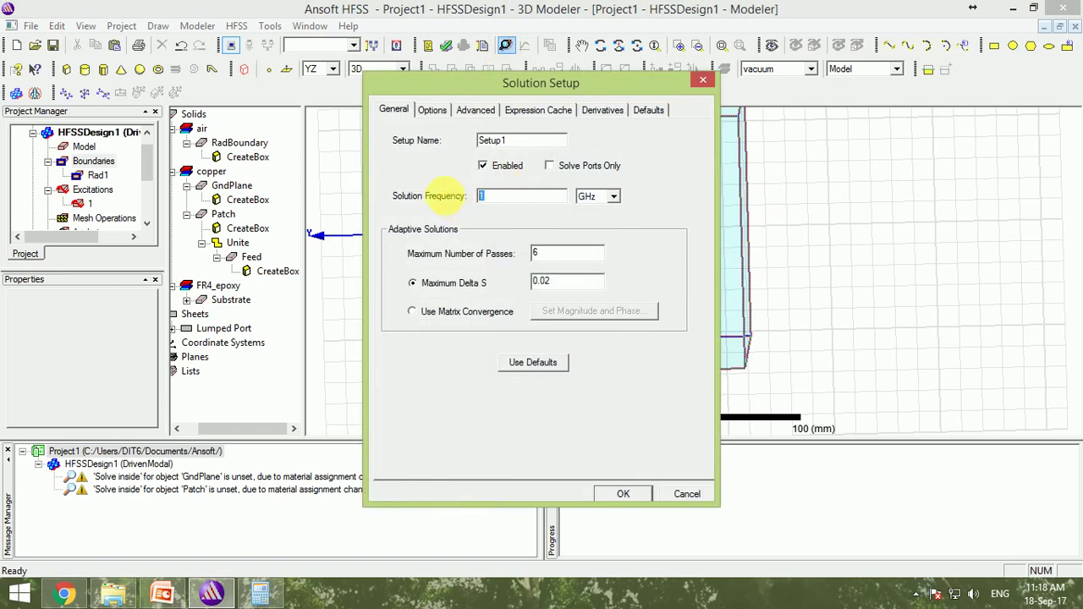
double_click(542, 254)
left_click(565, 255)
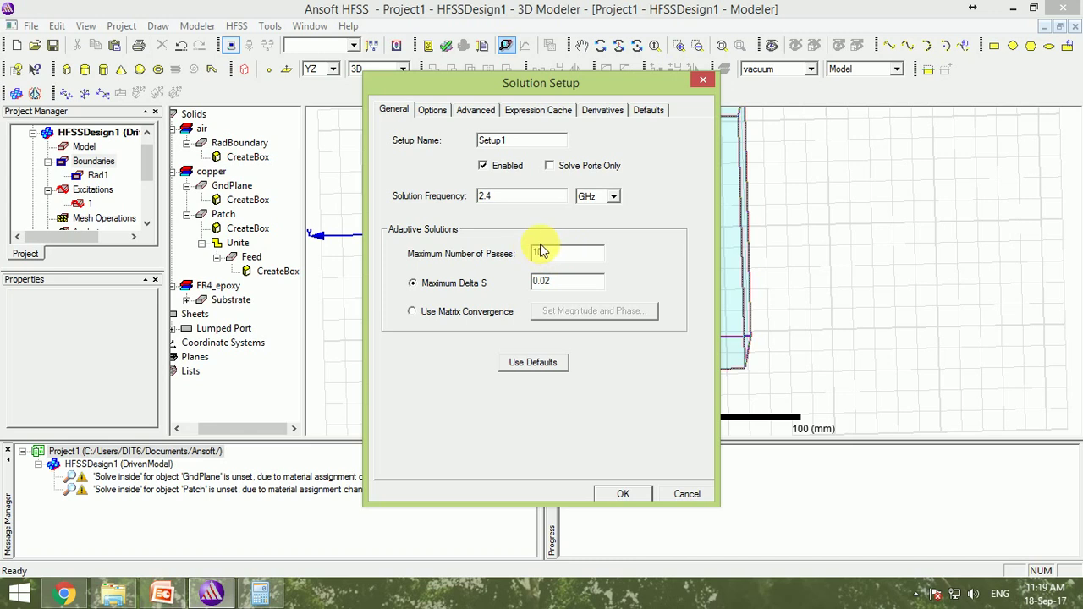
type("10")
left_click(618, 493)
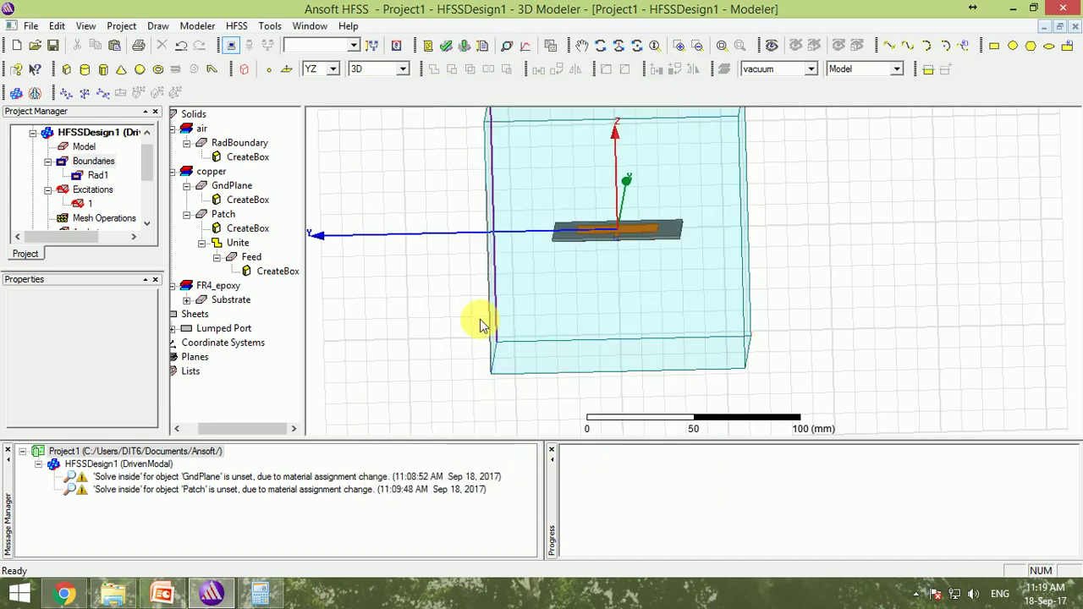
Step: Add a Discrete 1–5 GHz sweep to Setup1, saving fields at all frequencies
left_click(525, 49)
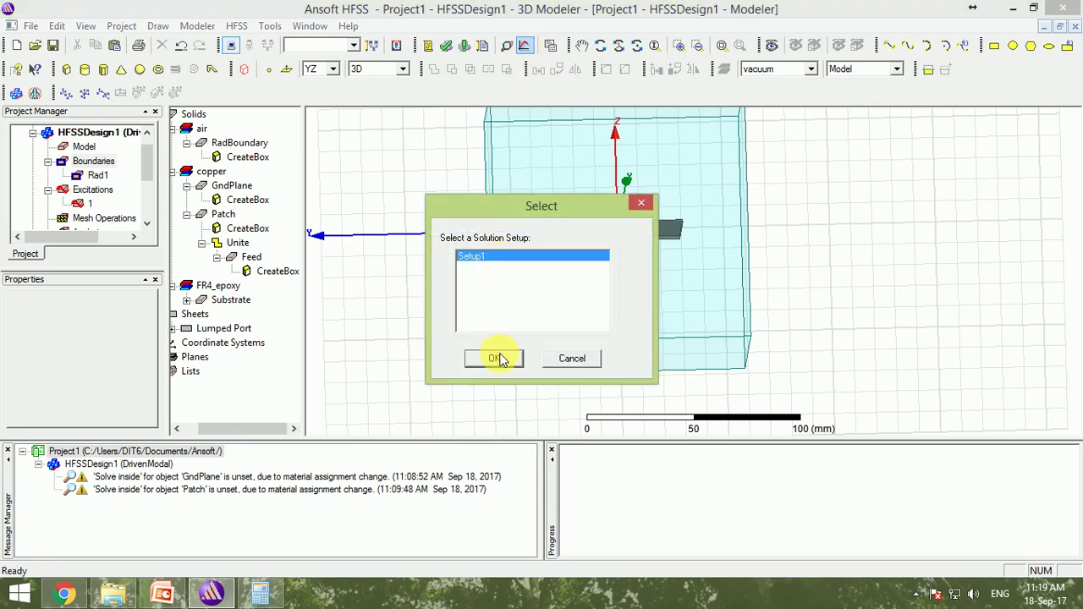
left_click(498, 359)
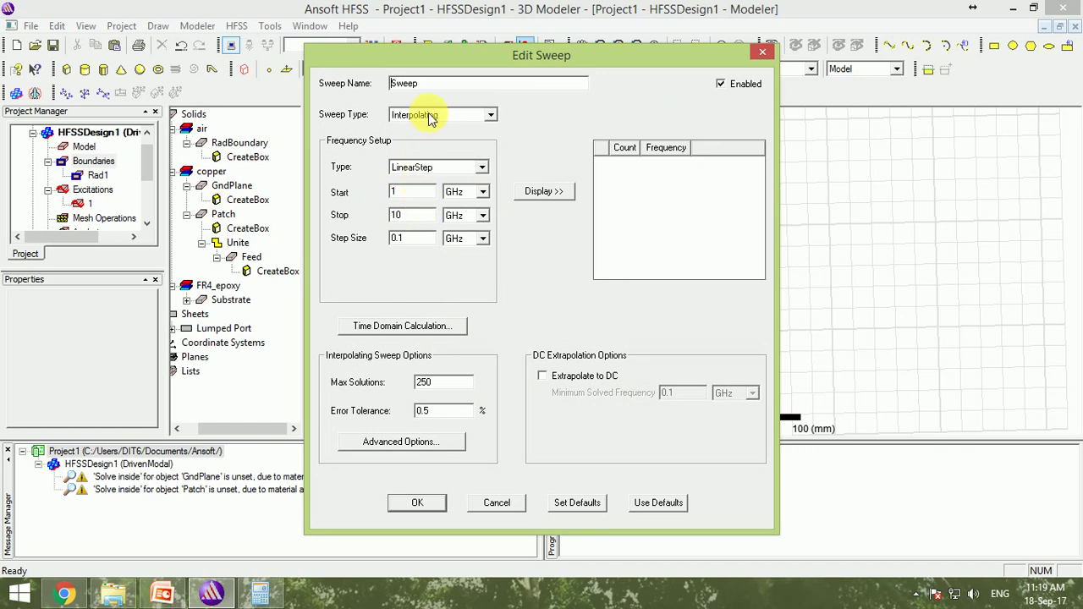
double_click(395, 215)
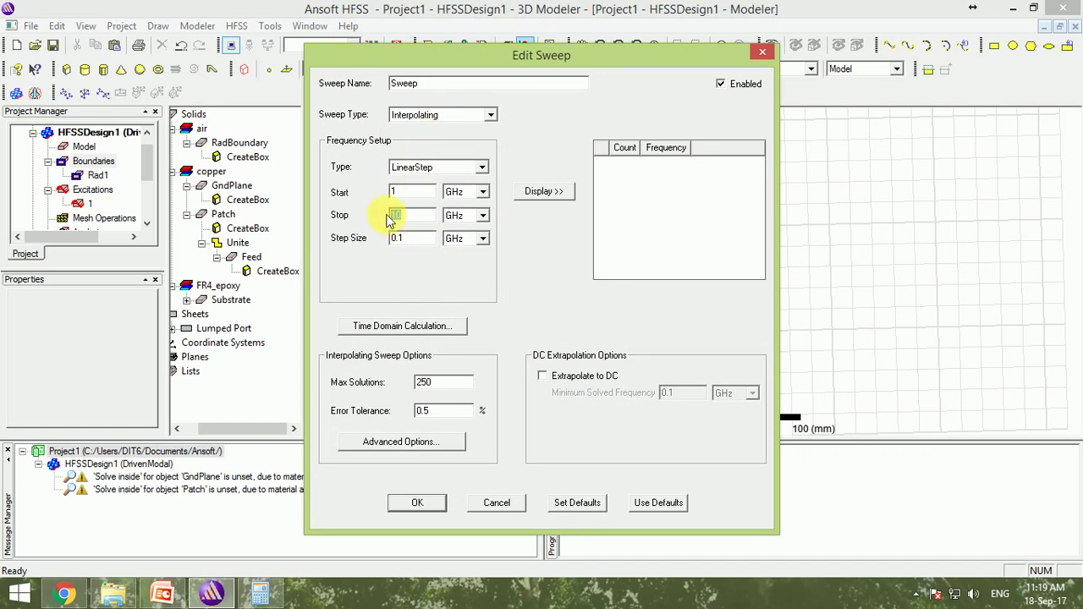
type("5")
left_click(435, 116)
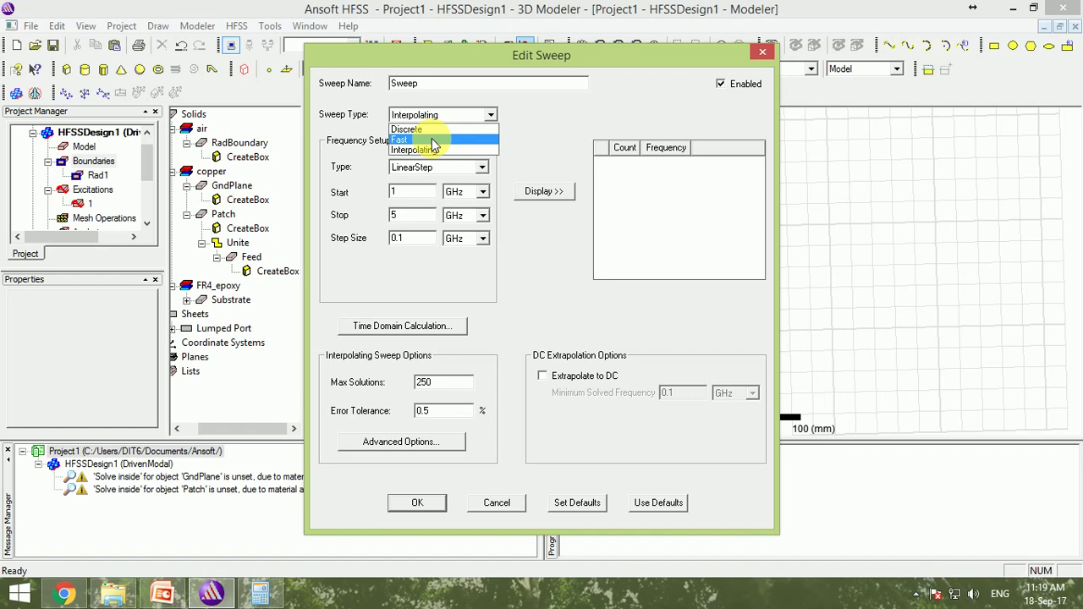
left_click(431, 148)
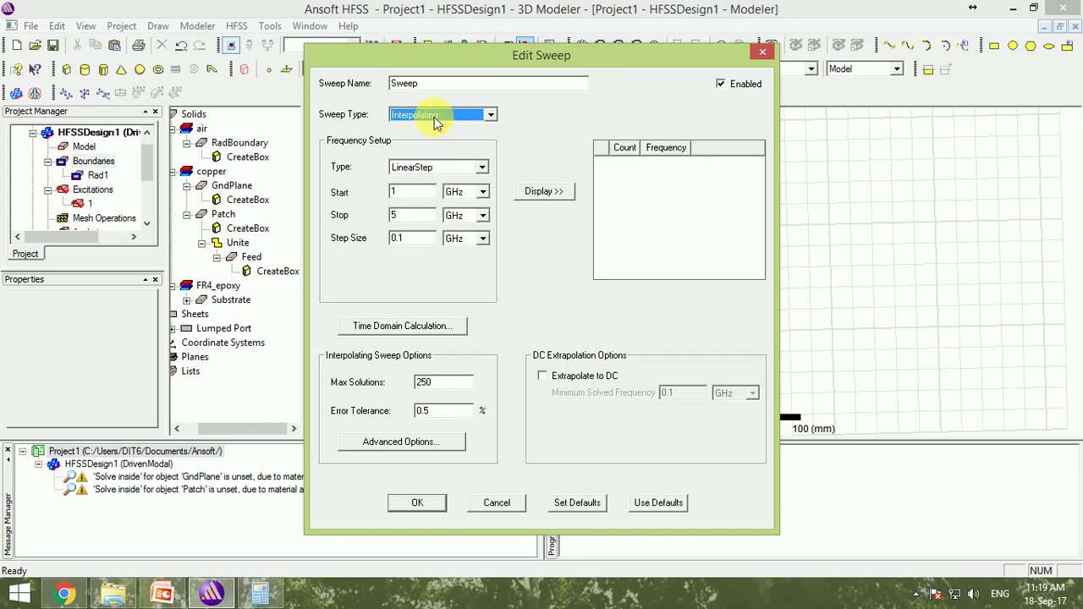
left_click(434, 116)
left_click(428, 128)
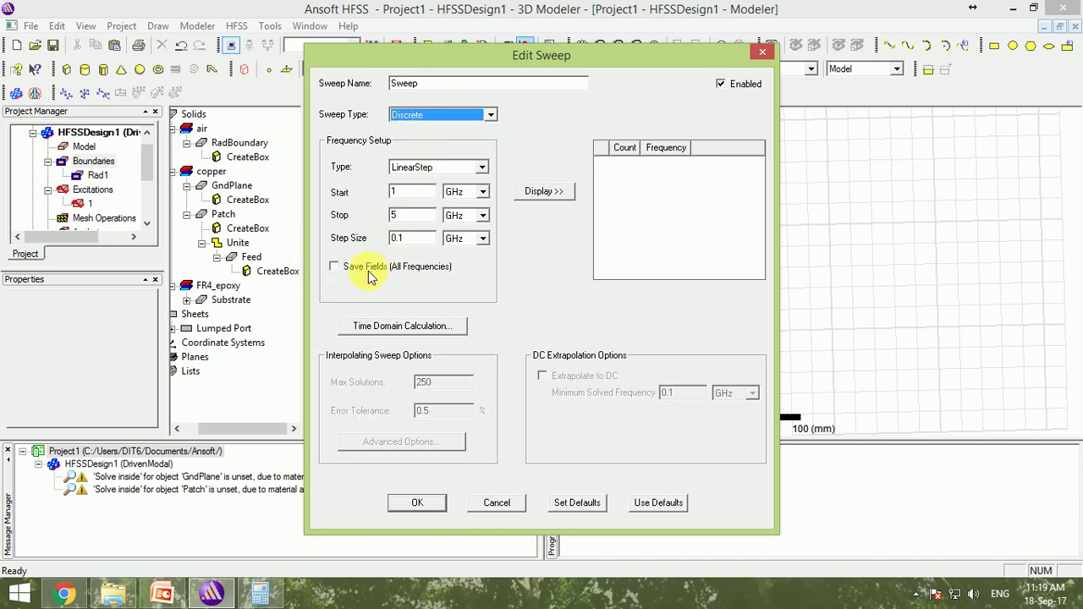
left_click(335, 267)
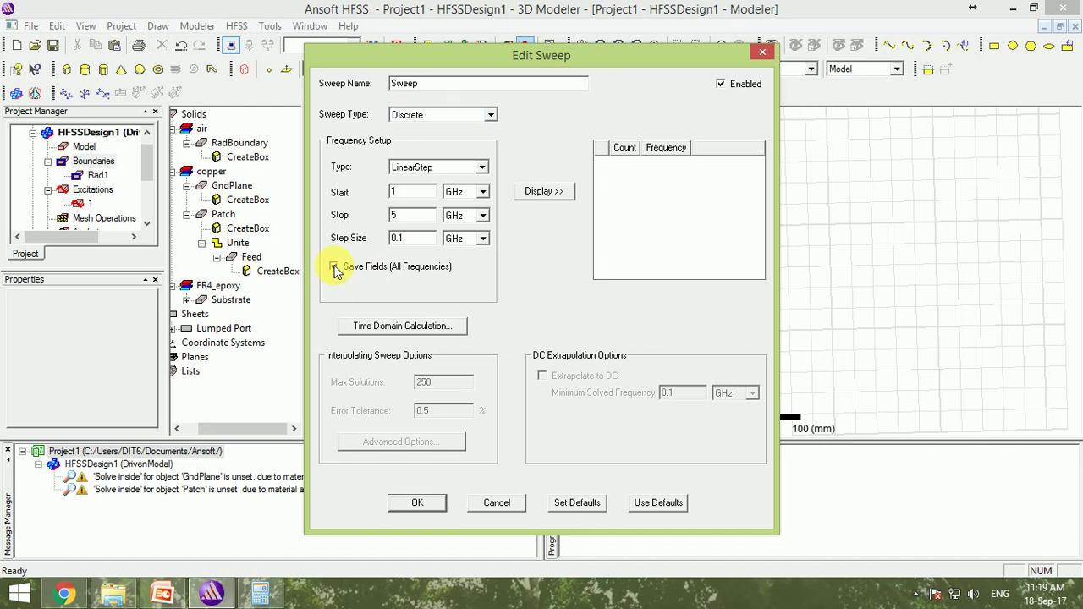
left_click(416, 501)
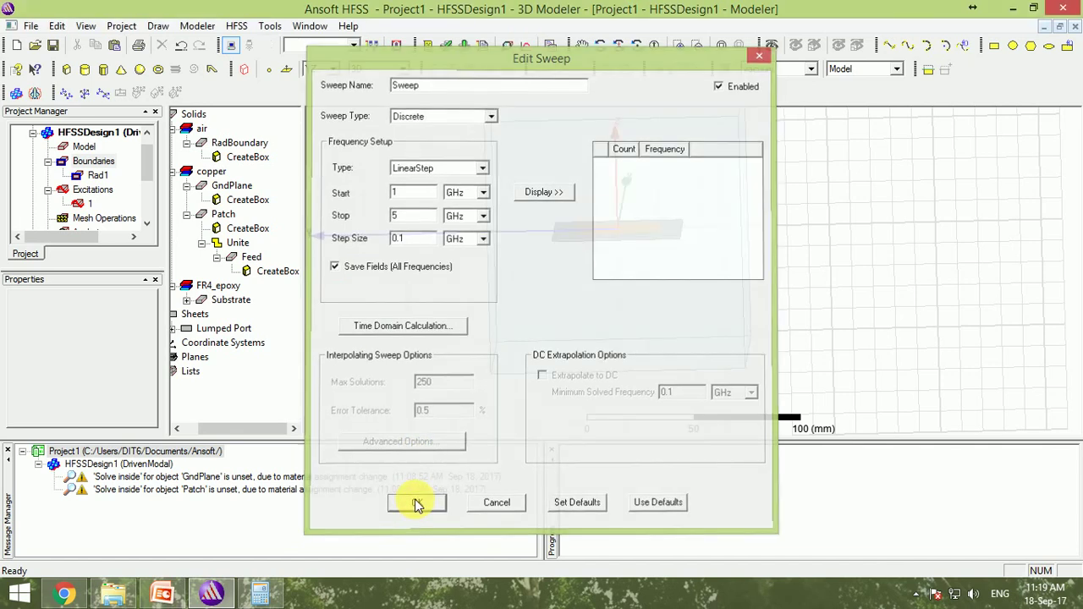
Step: Save the project as rect_patch1 in the Ansoft folder
left_click(91, 162)
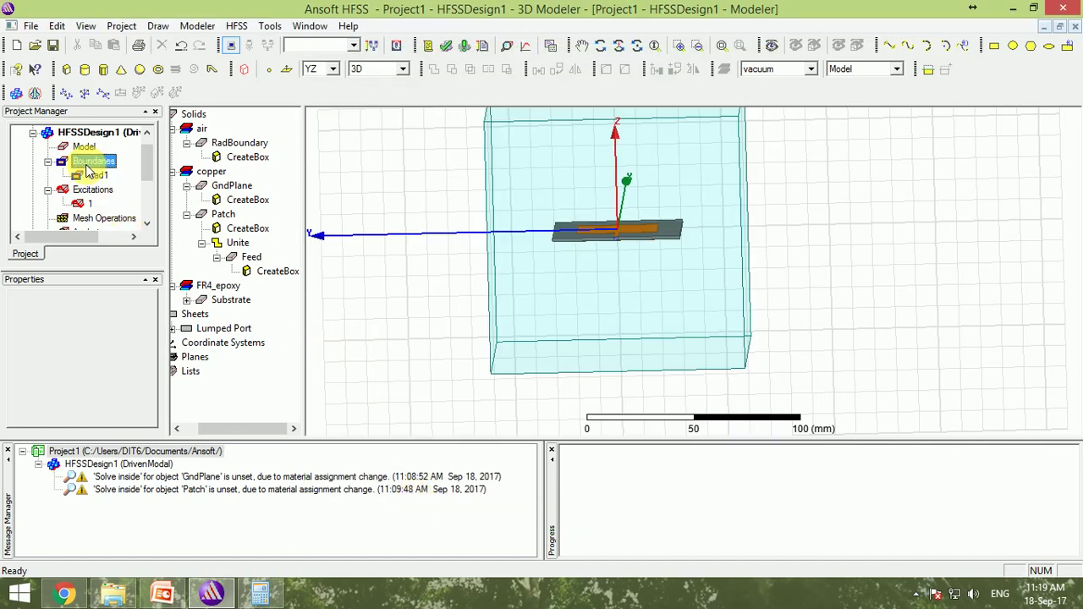
scroll(89, 211, "down", 3)
scroll(95, 199, "up", 4)
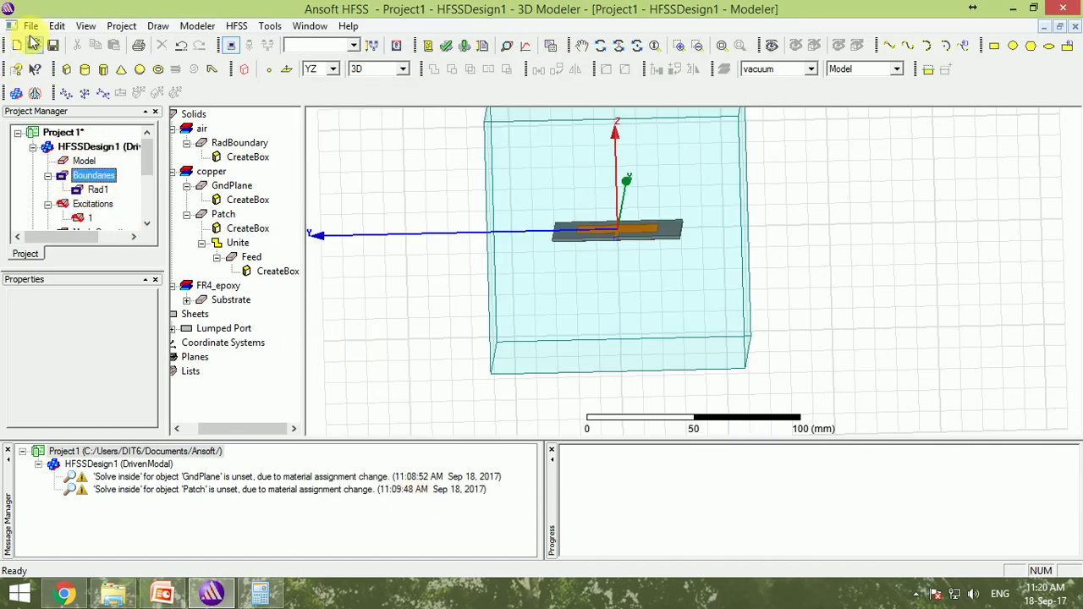
left_click(52, 45)
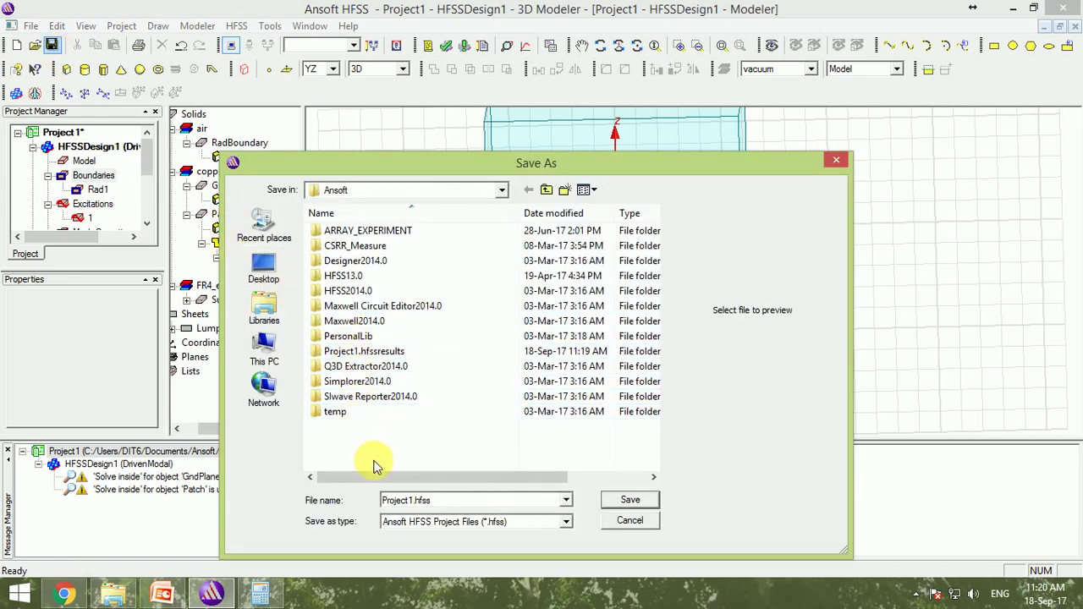
double_click(455, 503)
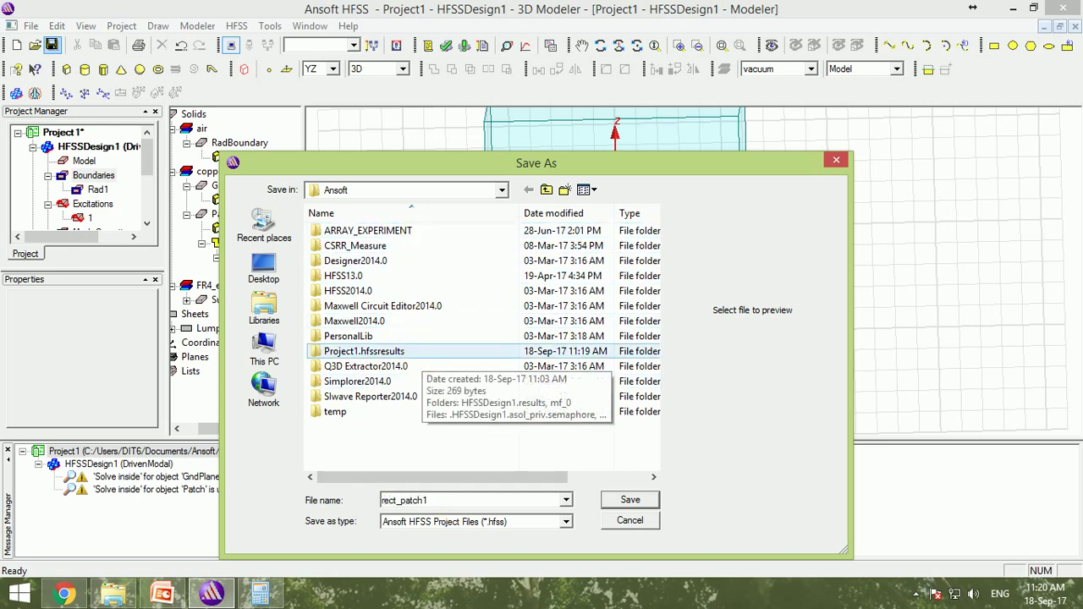
left_click(633, 501)
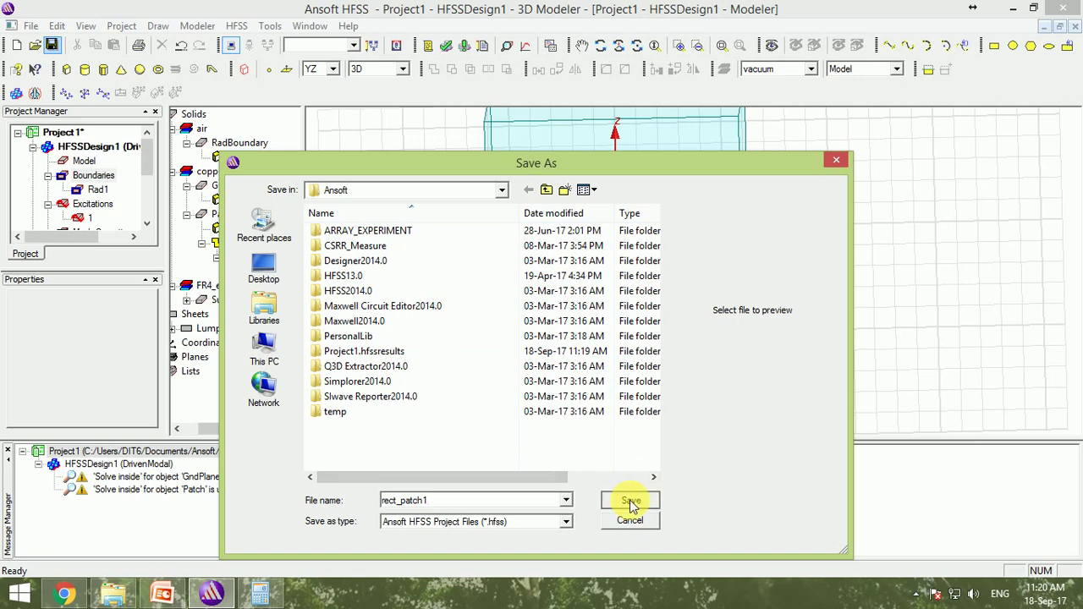
left_click(587, 225)
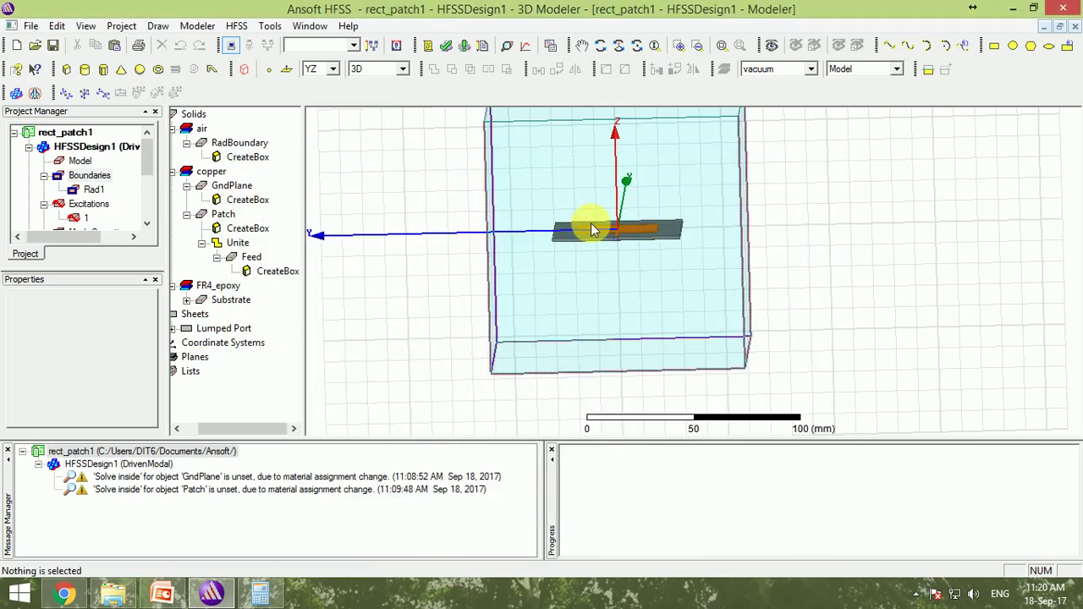
left_click(888, 165)
scroll(764, 243, "up", 2)
scroll(764, 244, "up", 1)
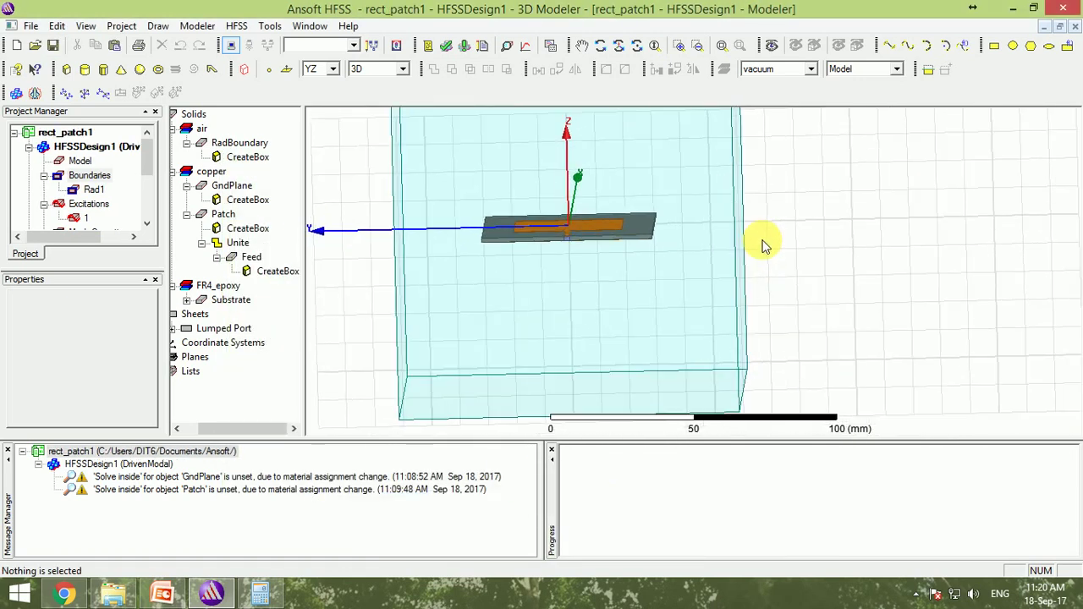
scroll(641, 266, "up", 1)
scroll(640, 266, "down", 3)
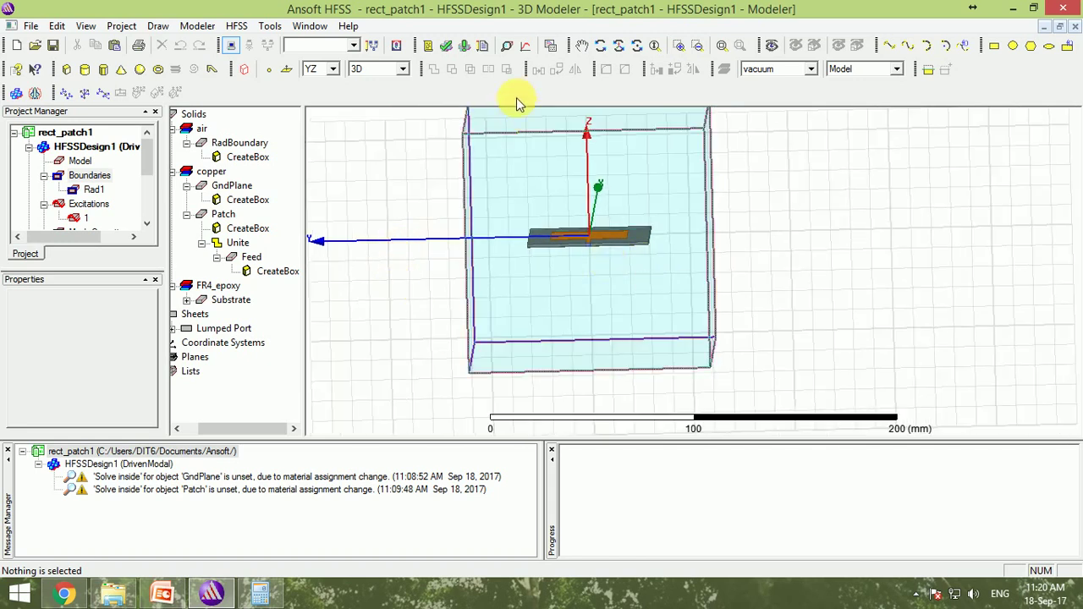
Step: Validate the design, then run Analyze All to start the Setup1 simulation
left_click(443, 48)
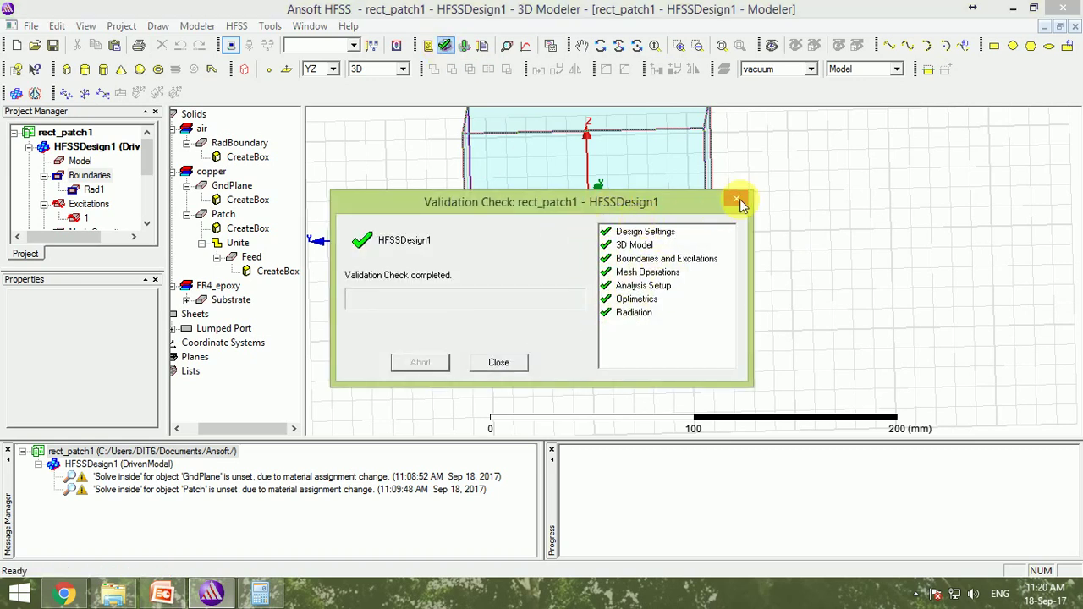
left_click(499, 364)
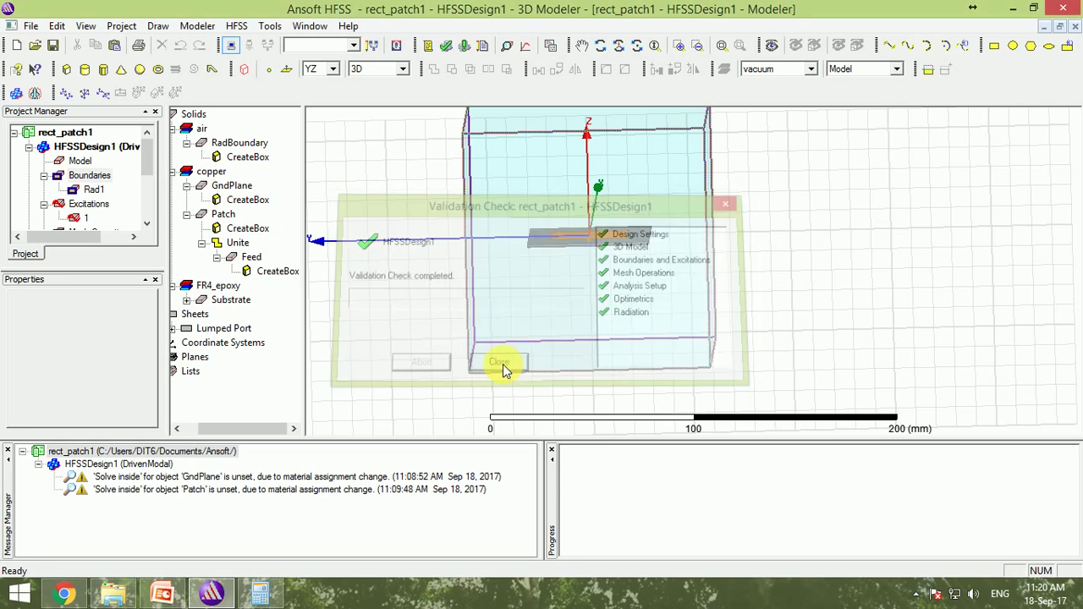
left_click(464, 48)
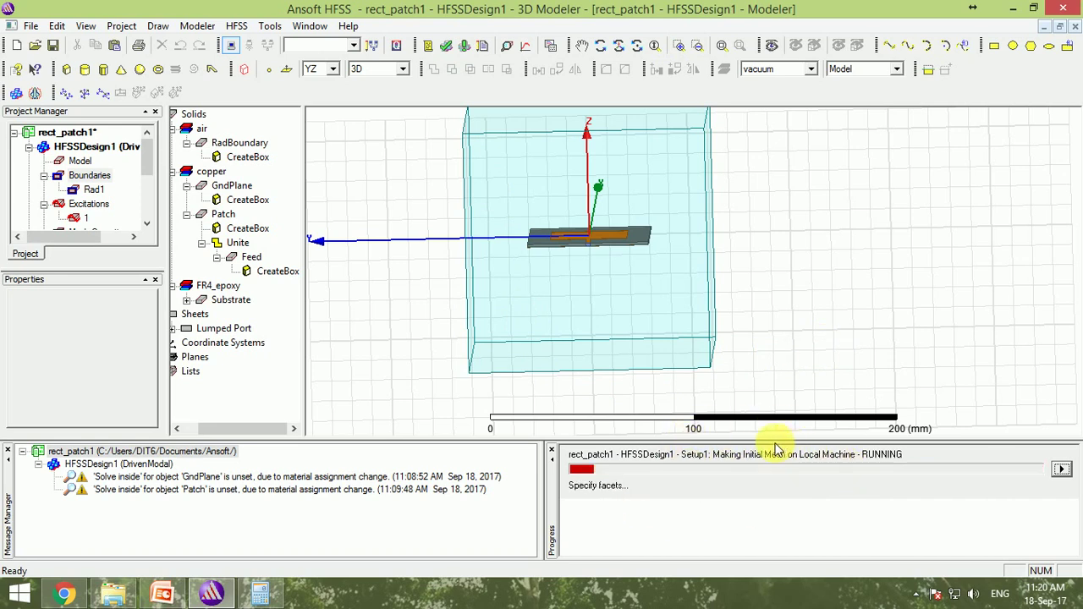
left_click(93, 189)
scroll(80, 194, "down", 1)
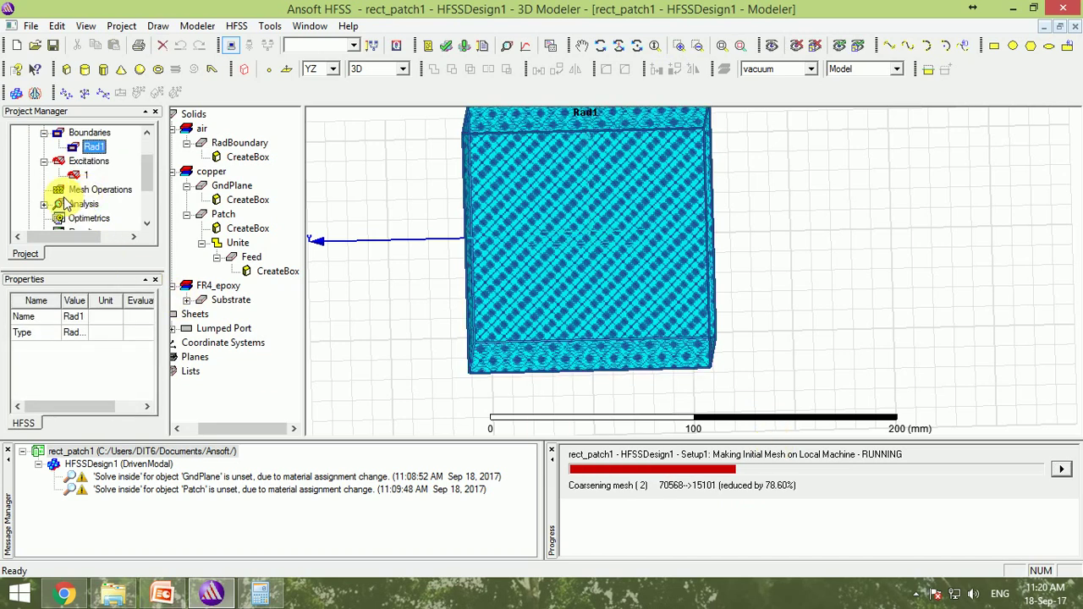
Step: Expand Analysis and review the Setup1 solution settings, closing them unchanged
scroll(66, 206, "down", 1)
double_click(61, 161)
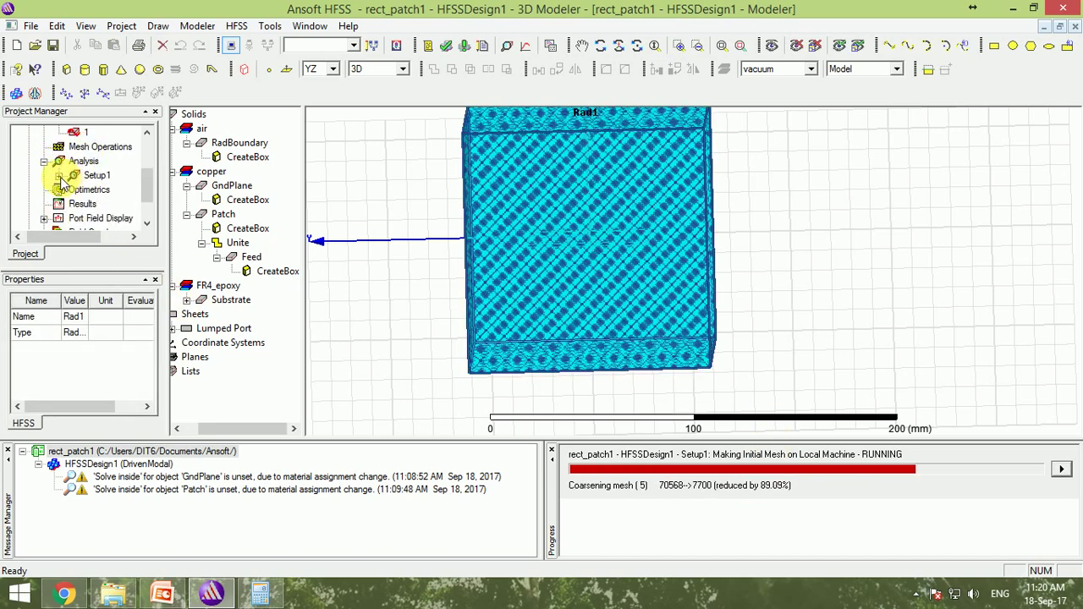
double_click(96, 175)
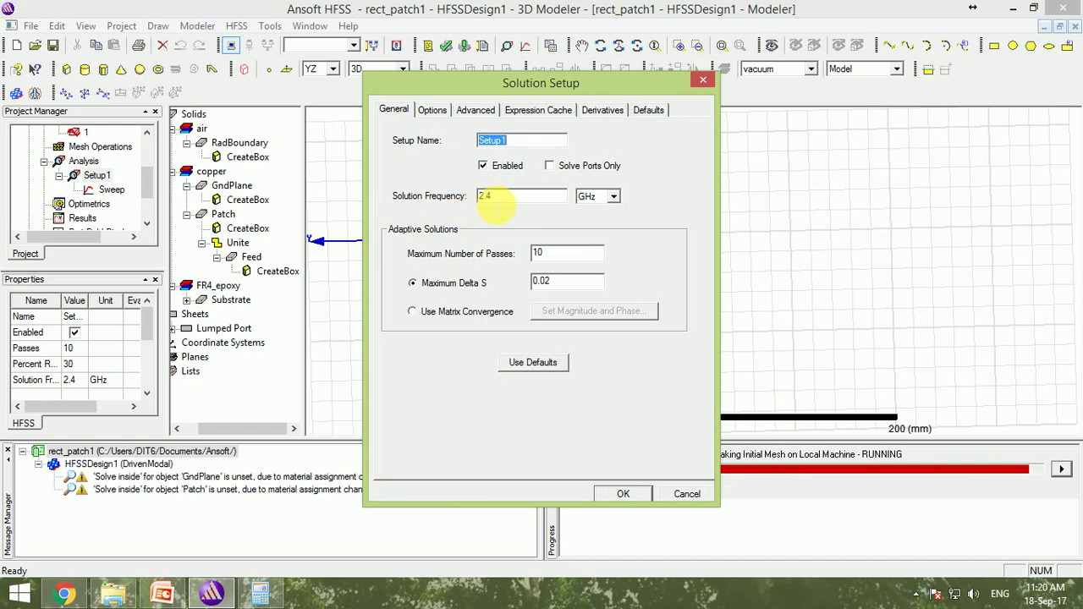
left_click(687, 493)
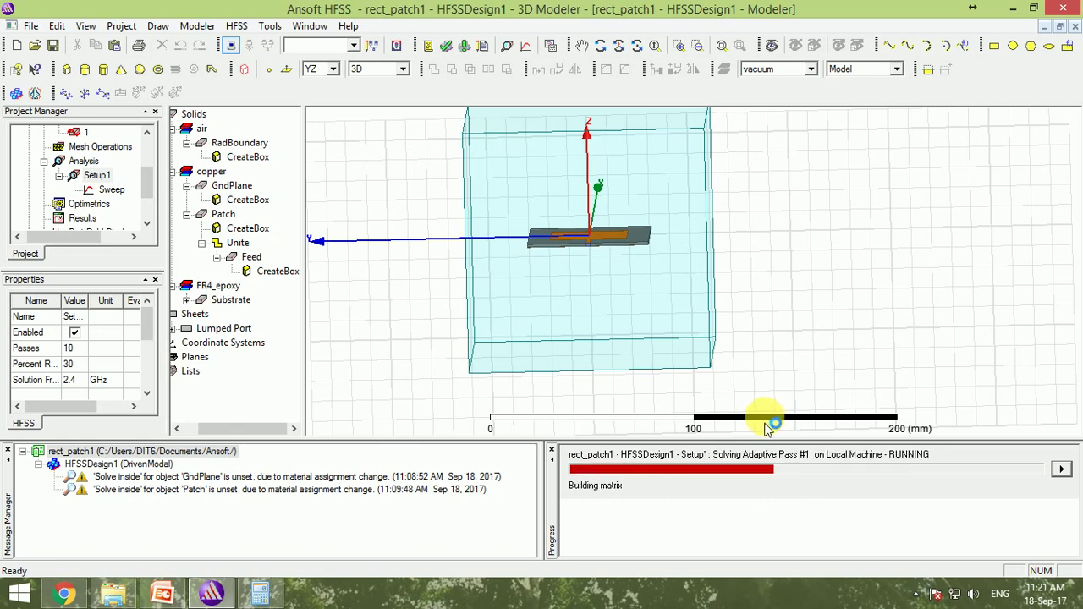
Step: Review the Sweep's 41 frequency points from 1 GHz to 5 GHz, closing it unchanged
double_click(108, 191)
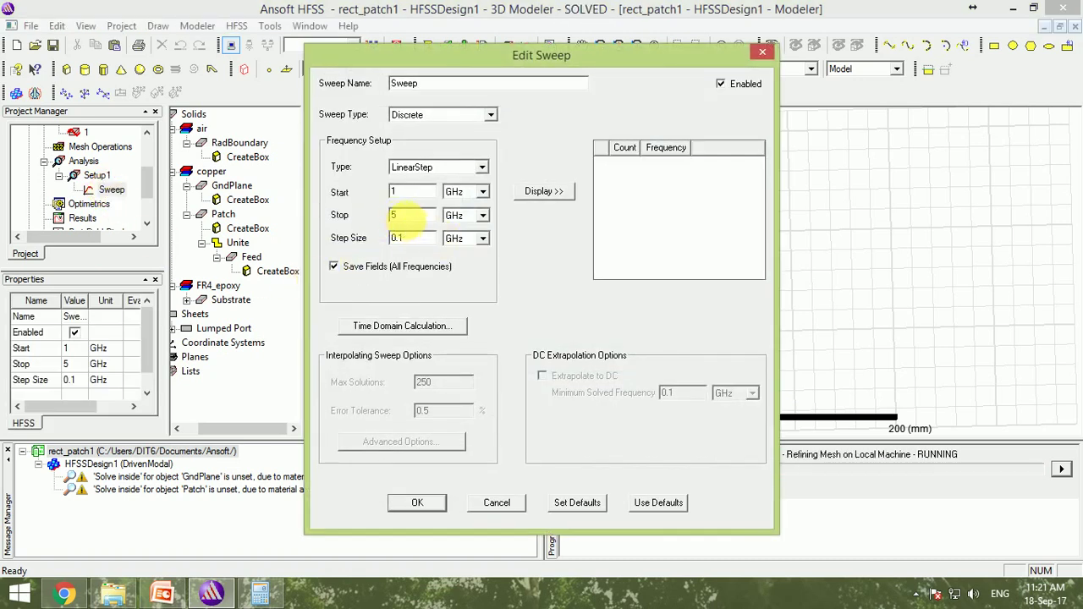
left_click(544, 192)
left_click(687, 197)
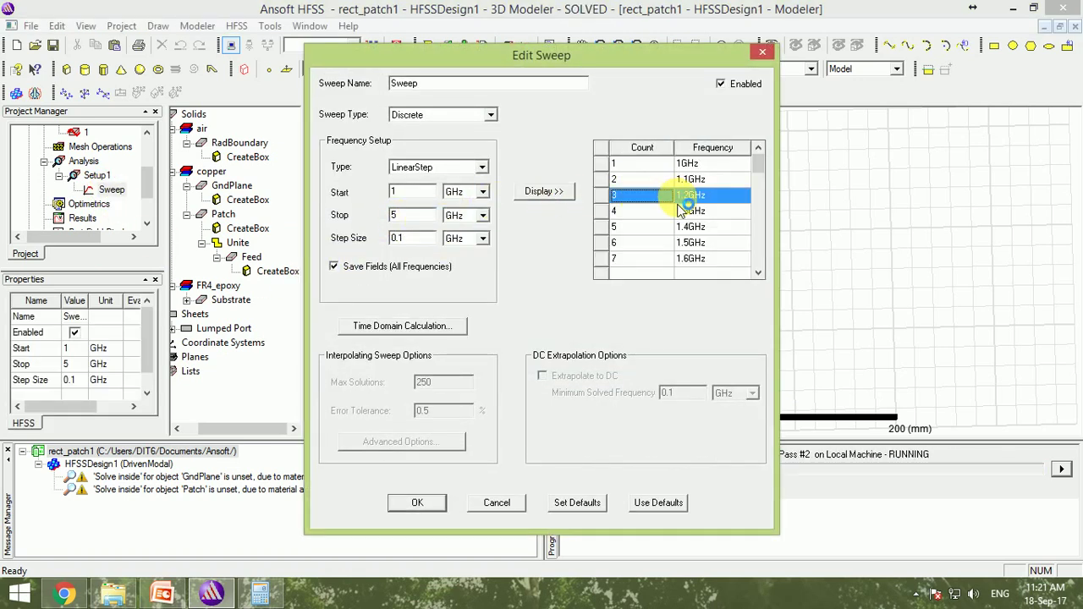
scroll(643, 216, "down", 4)
left_click(484, 242)
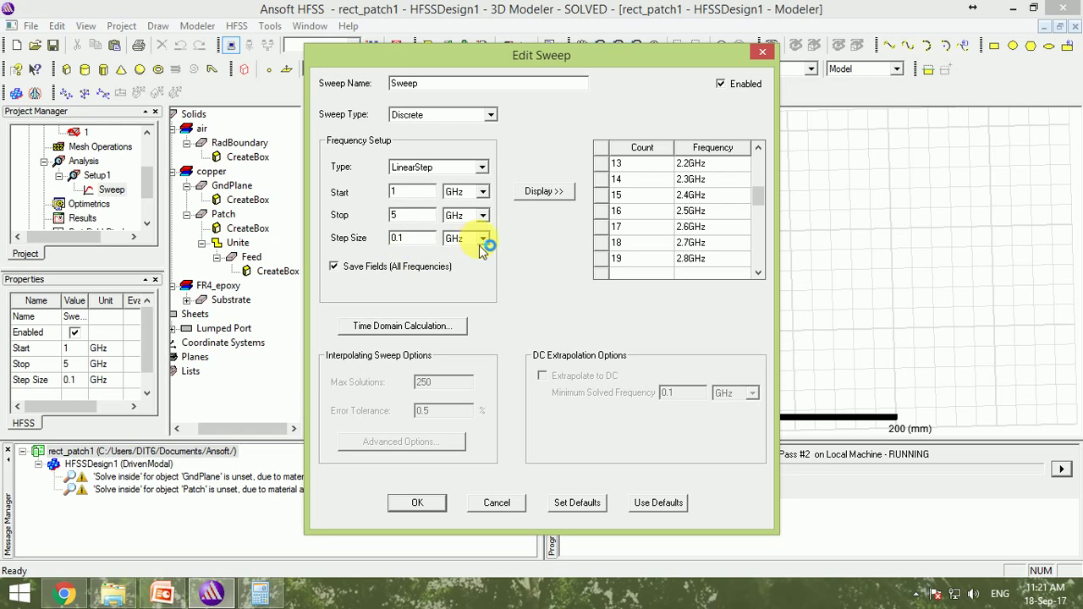
scroll(668, 253, "down", 7)
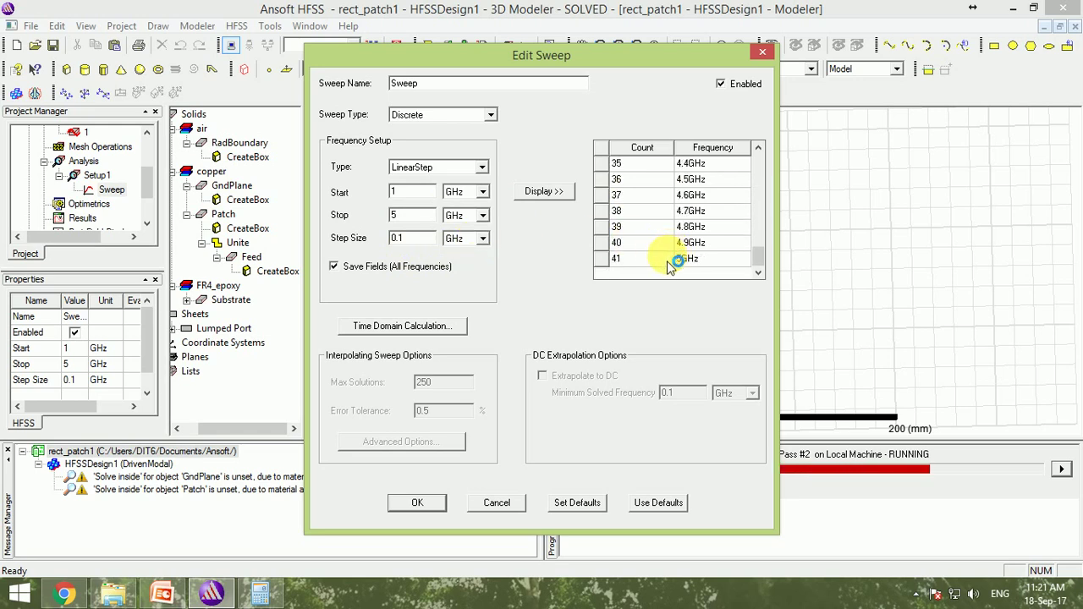
scroll(664, 258, "up", 4)
scroll(664, 258, "down", 4)
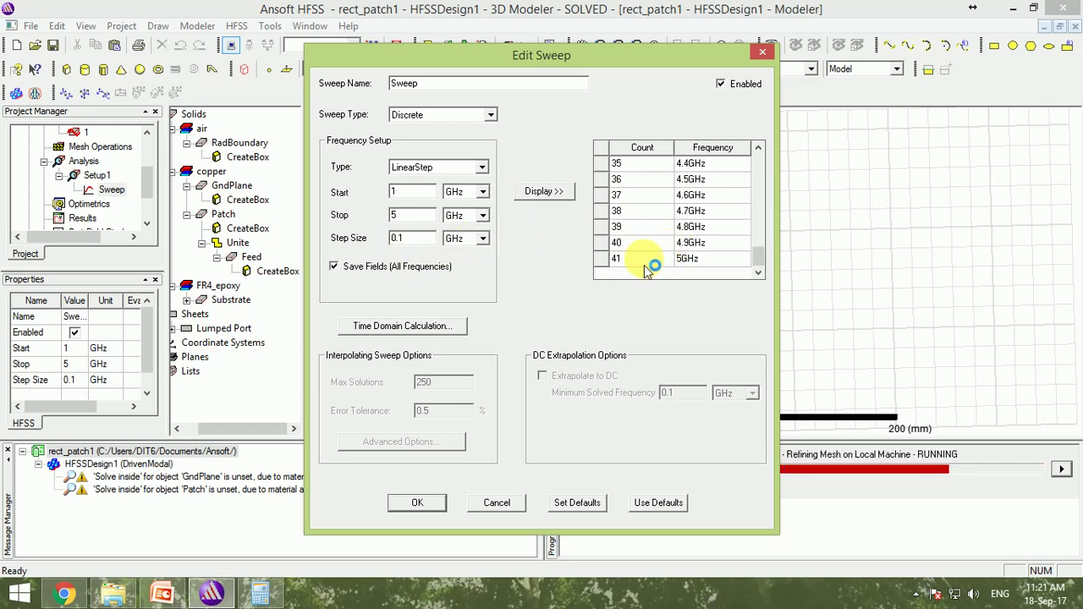
left_click(693, 261)
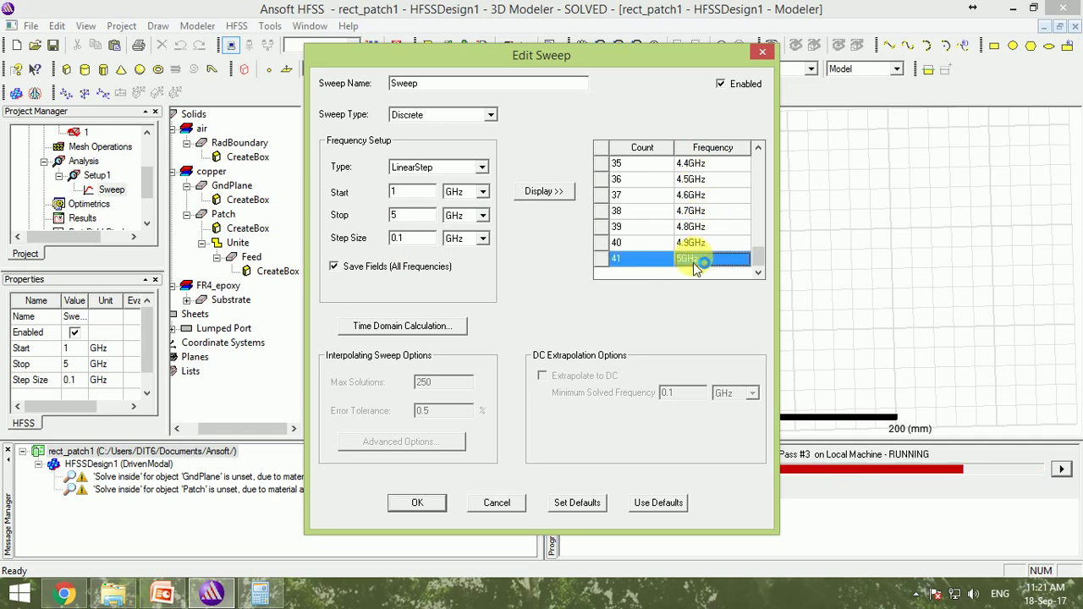
left_click(479, 506)
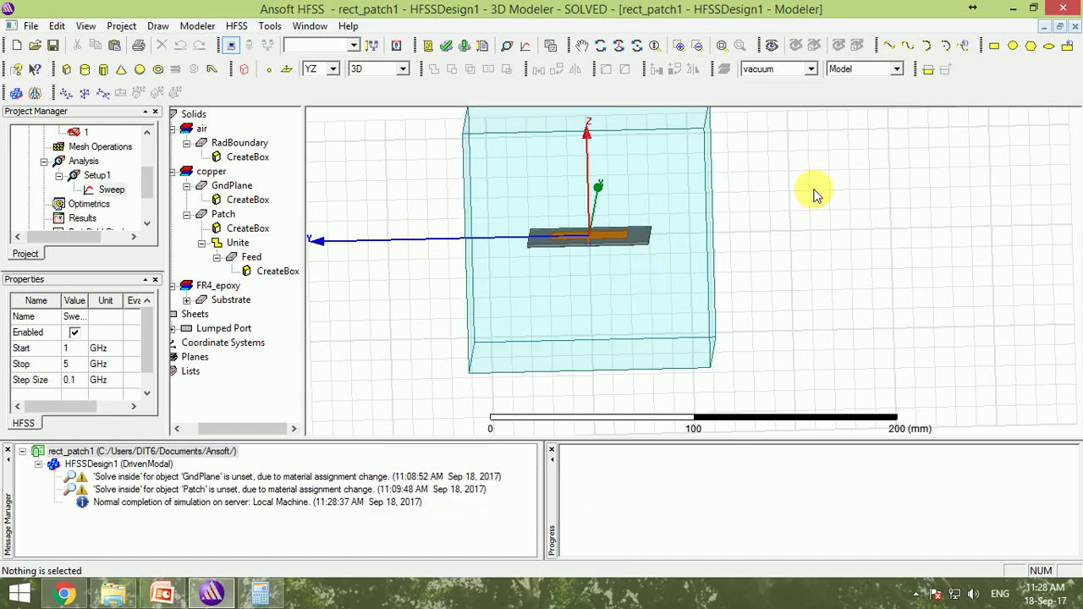
Step: Start a Modal Solution Data rectangular report from Results for dB(S(1,1)) versus frequency
scroll(810, 202, "up", 2)
scroll(798, 206, "down", 1)
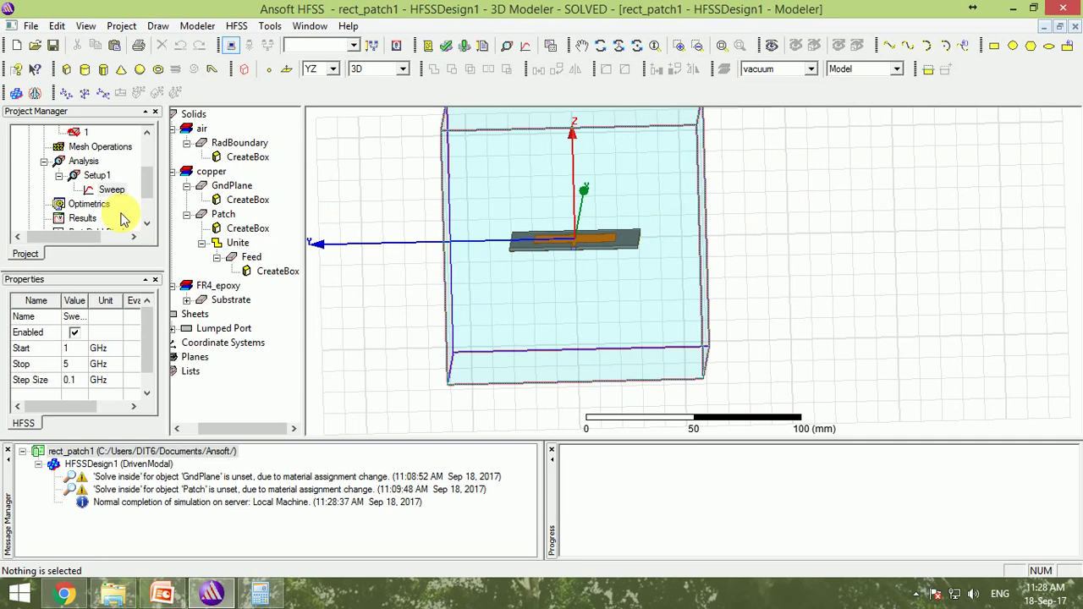
left_click(93, 175)
scroll(96, 171, "down", 2)
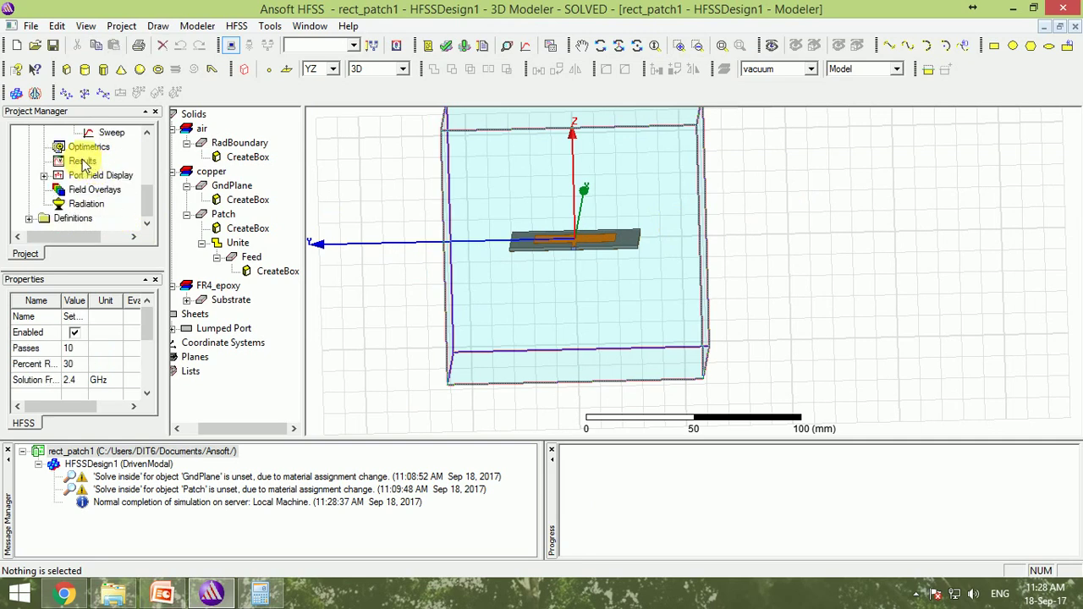
left_click(82, 162)
right_click(82, 163)
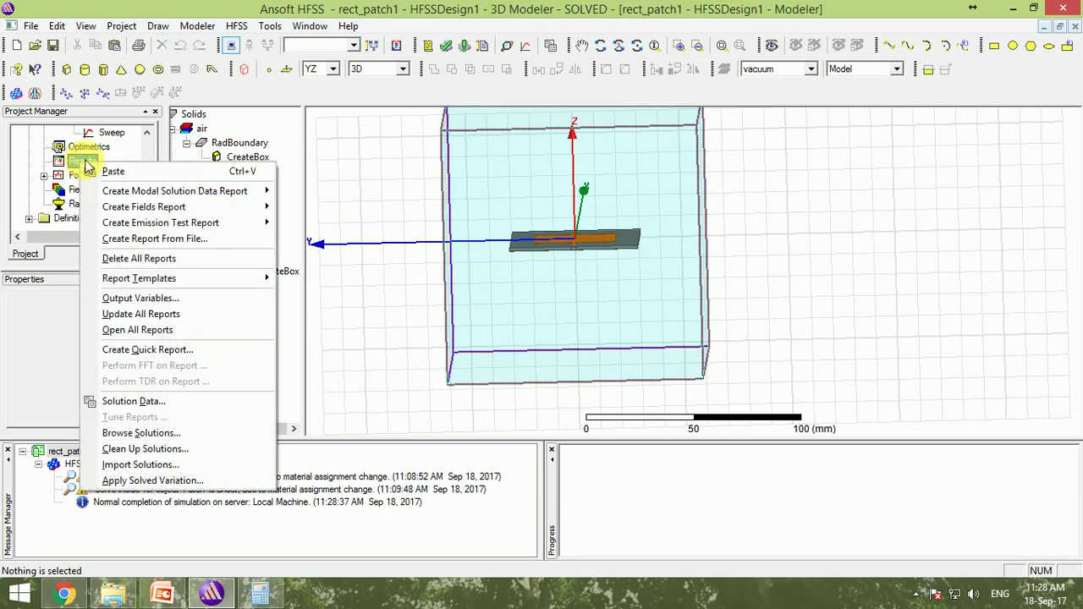
mouse_move(180, 200)
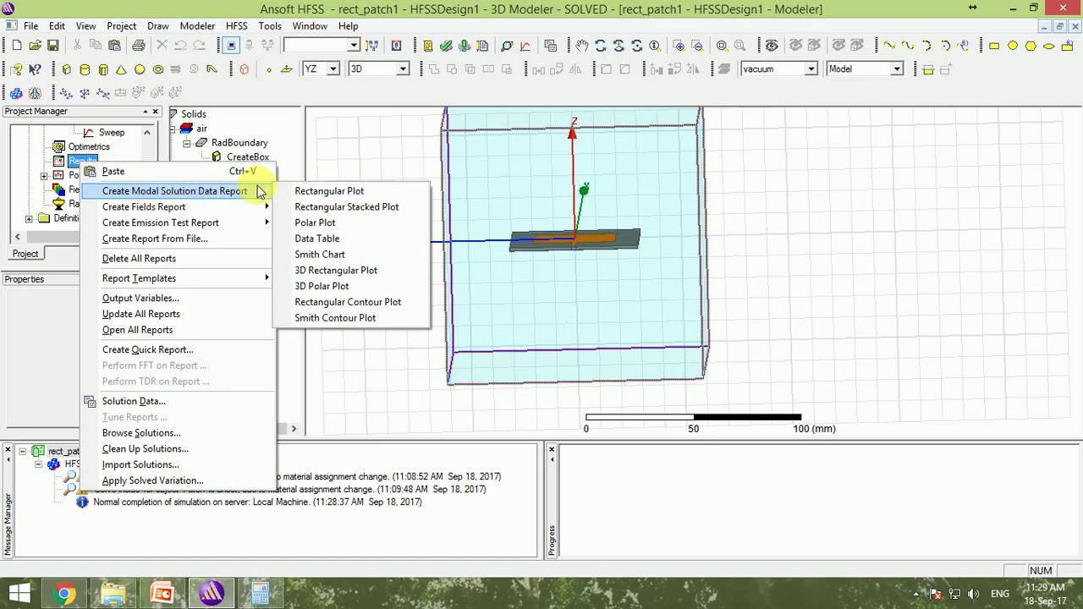
left_click(374, 191)
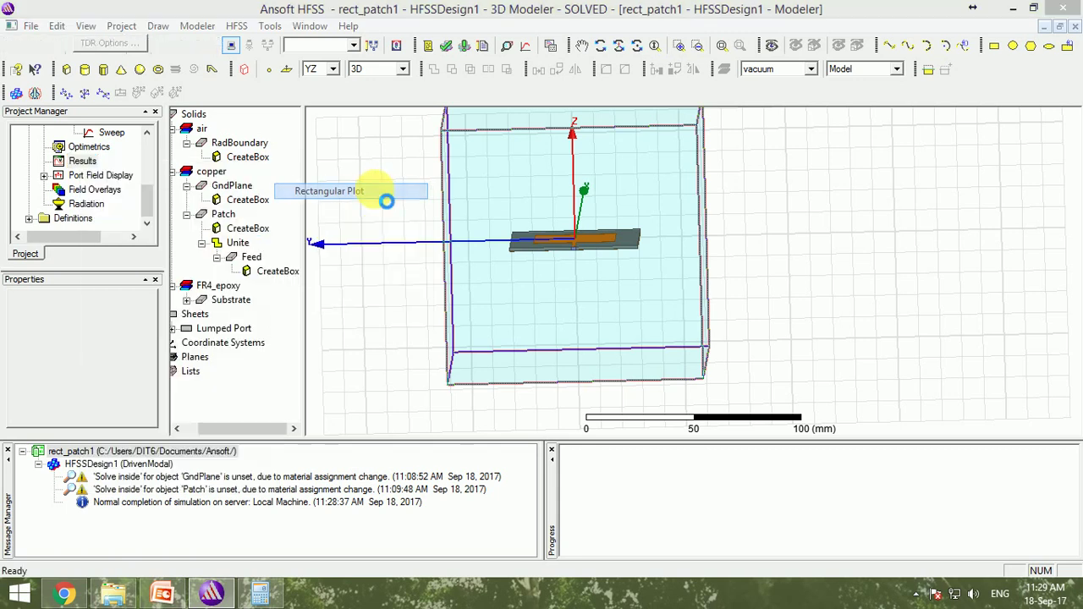
left_click_drag(370, 132, 560, 78)
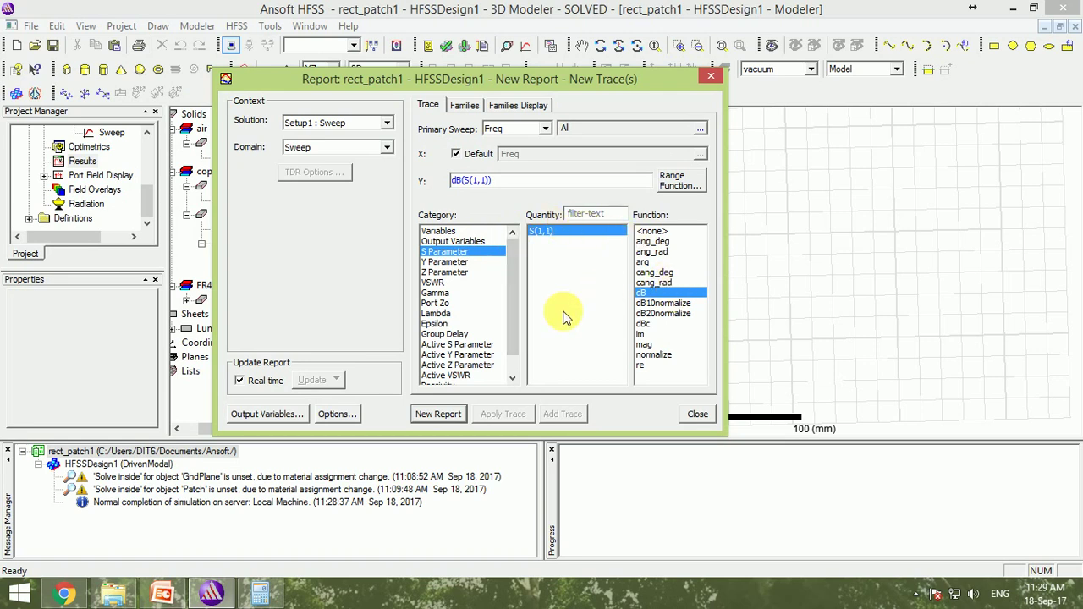
Step: Create XY Plot 1 of dB(S(1,1)) and zoom into the 2.3 GHz dip
left_click(438, 414)
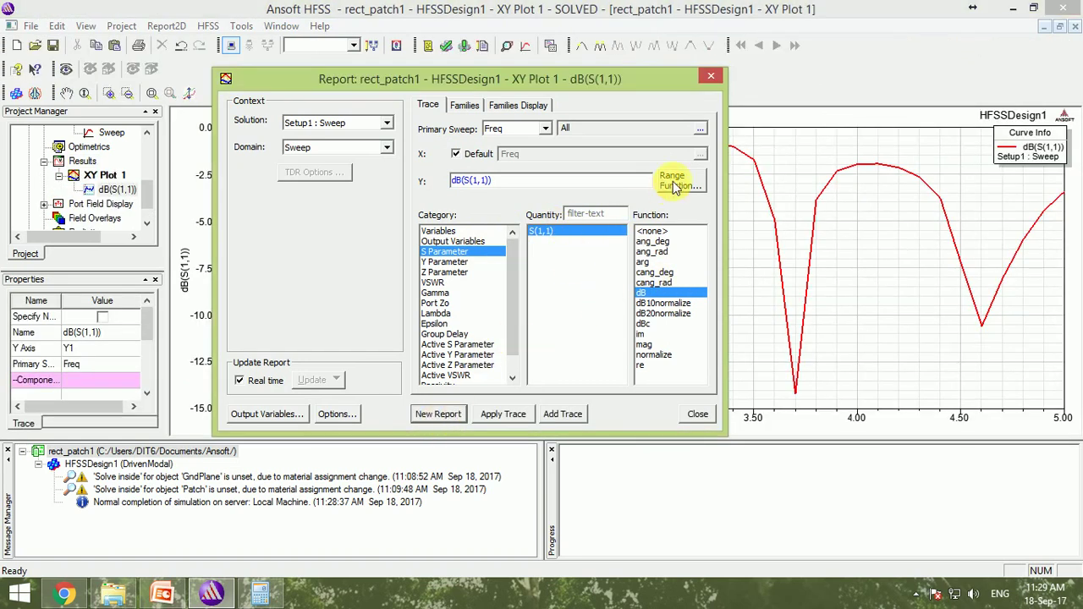
left_click(713, 79)
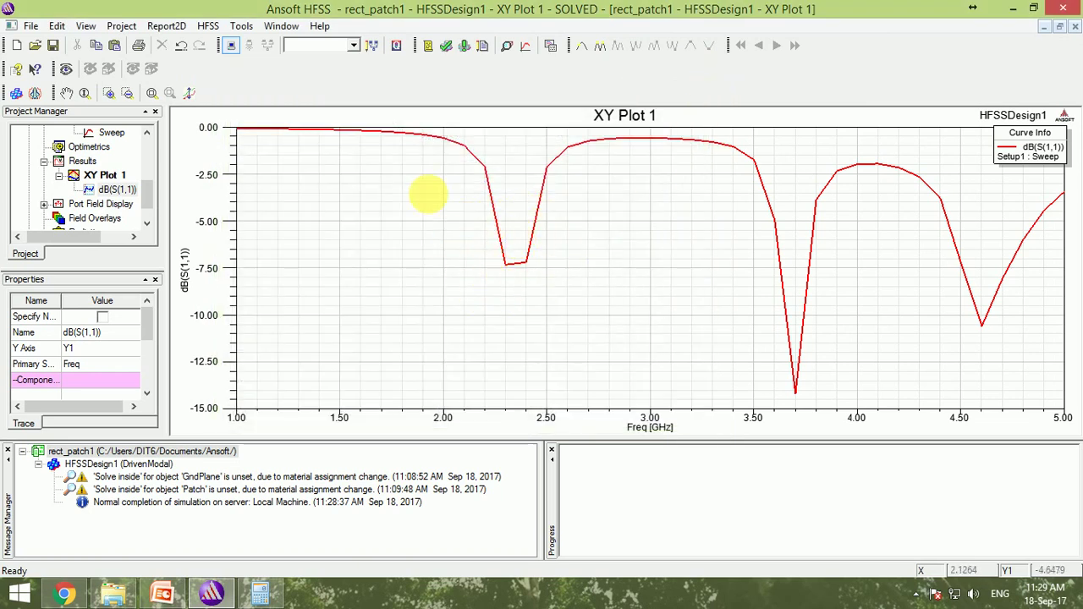
left_click(108, 93)
left_click_drag(499, 243, 565, 297)
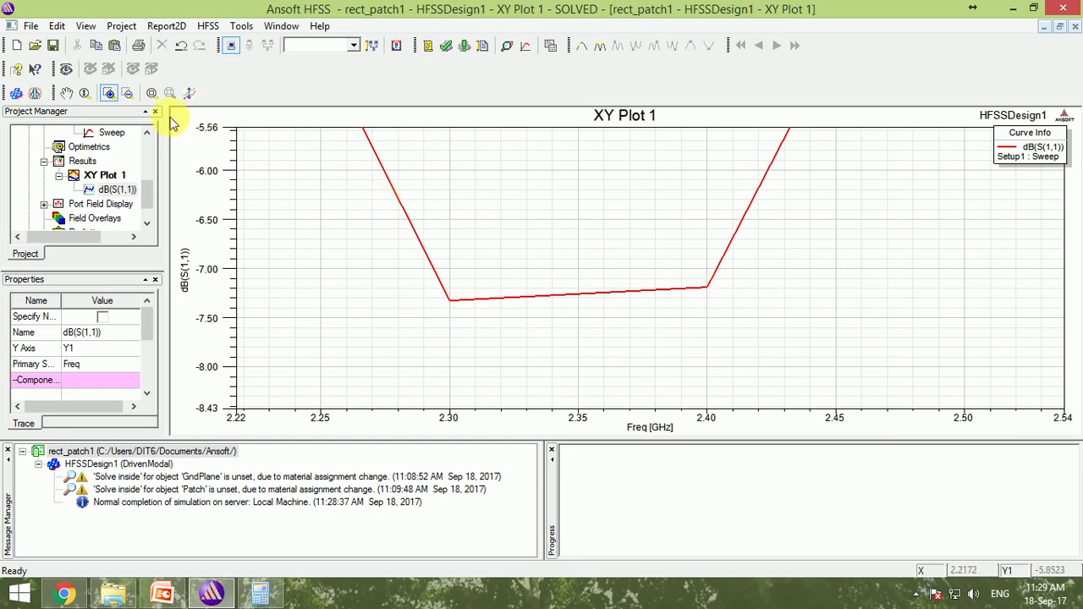
left_click(150, 93)
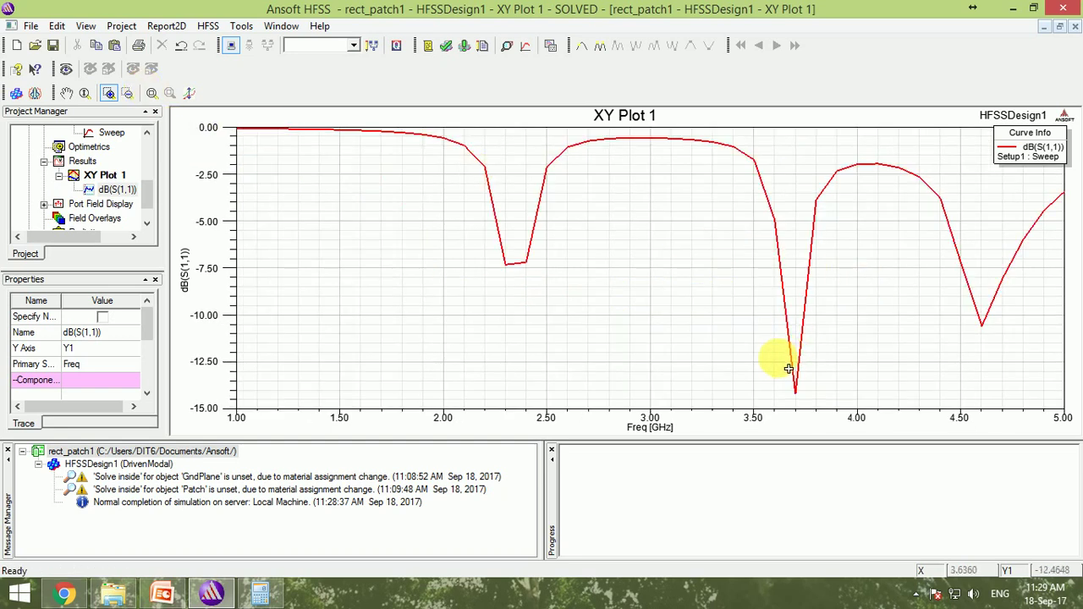
Step: Zoom into the 3.7 GHz and 2.3 GHz dips, restoring the full 1–5 GHz view
left_click_drag(774, 352, 821, 413)
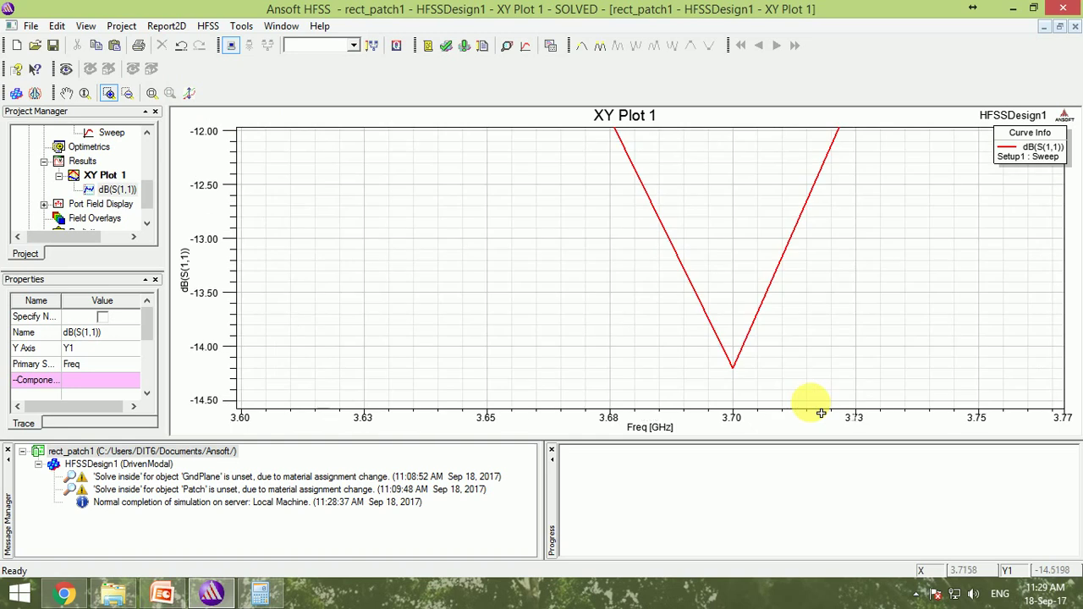
left_click(147, 95)
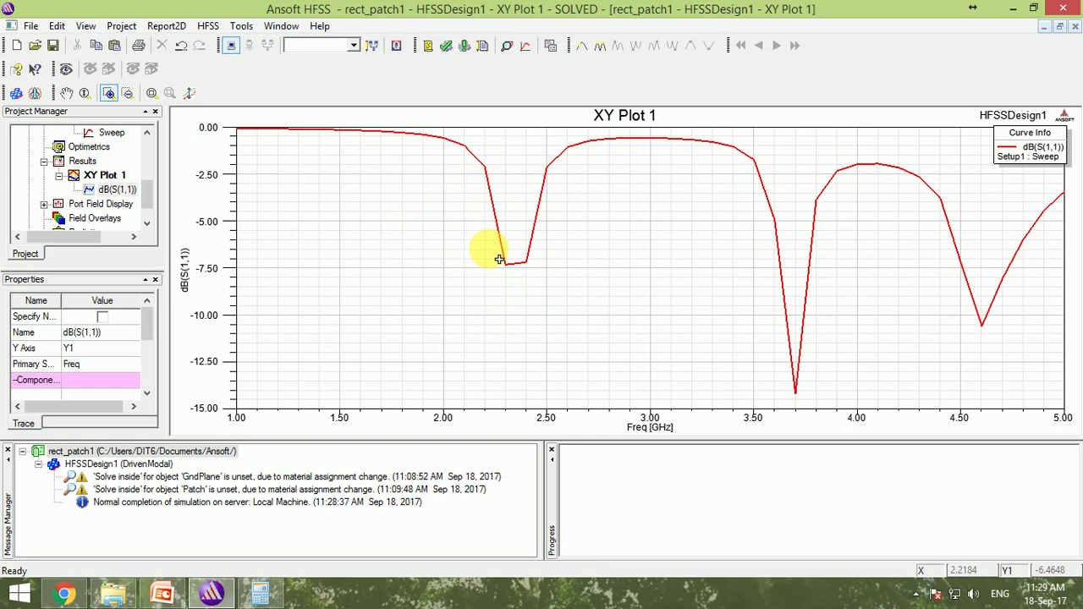
left_click_drag(490, 248, 550, 293)
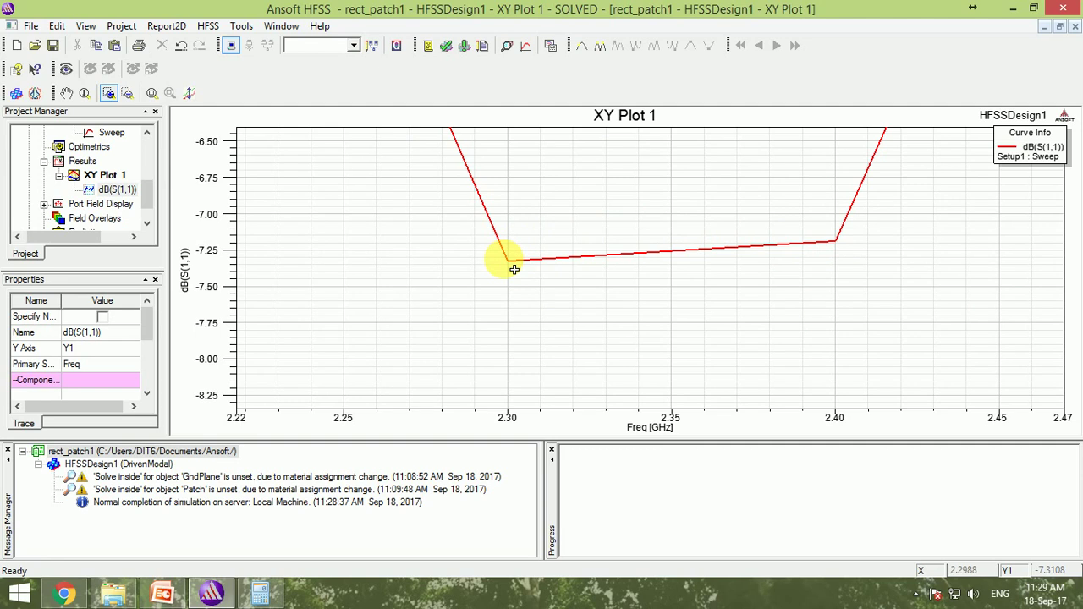
left_click(151, 92)
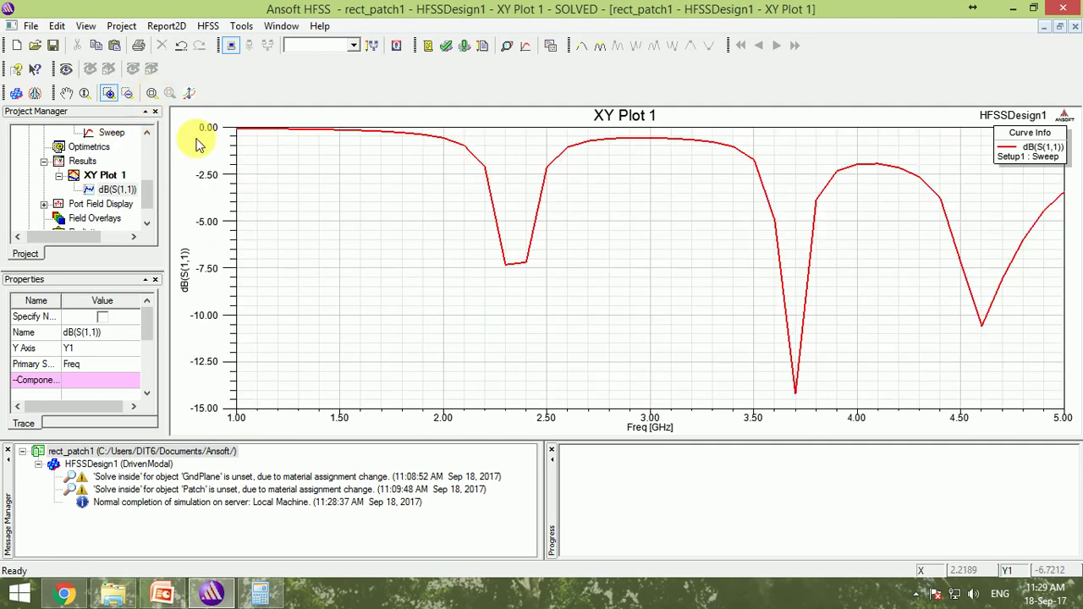
left_click(108, 189)
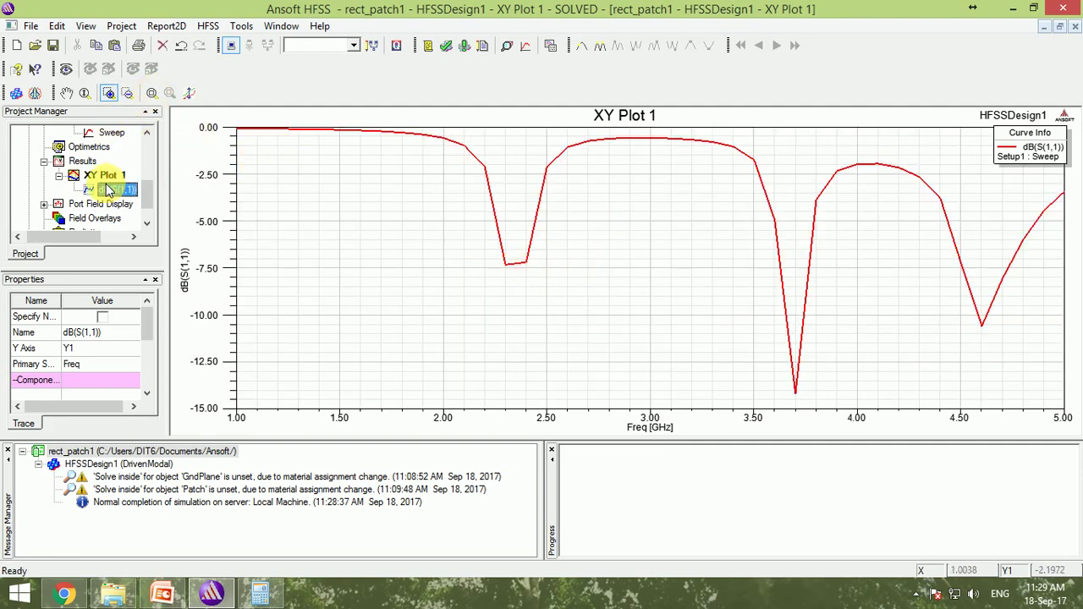
Step: Insert an Infinite Sphere far-field setup with 1° Phi and Theta step sizes
left_click(175, 26)
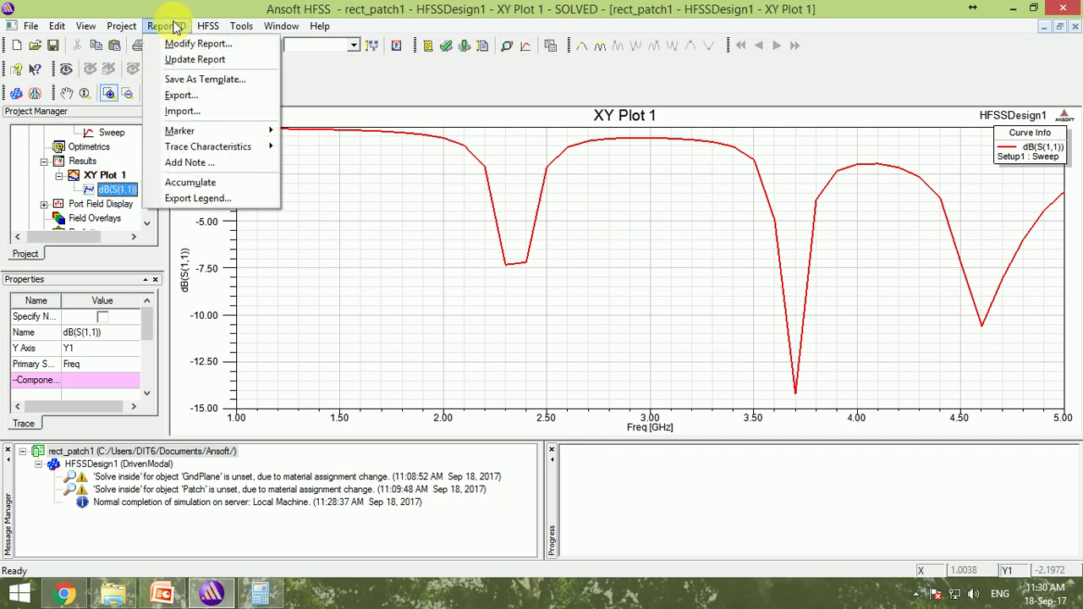
mouse_move(207, 26)
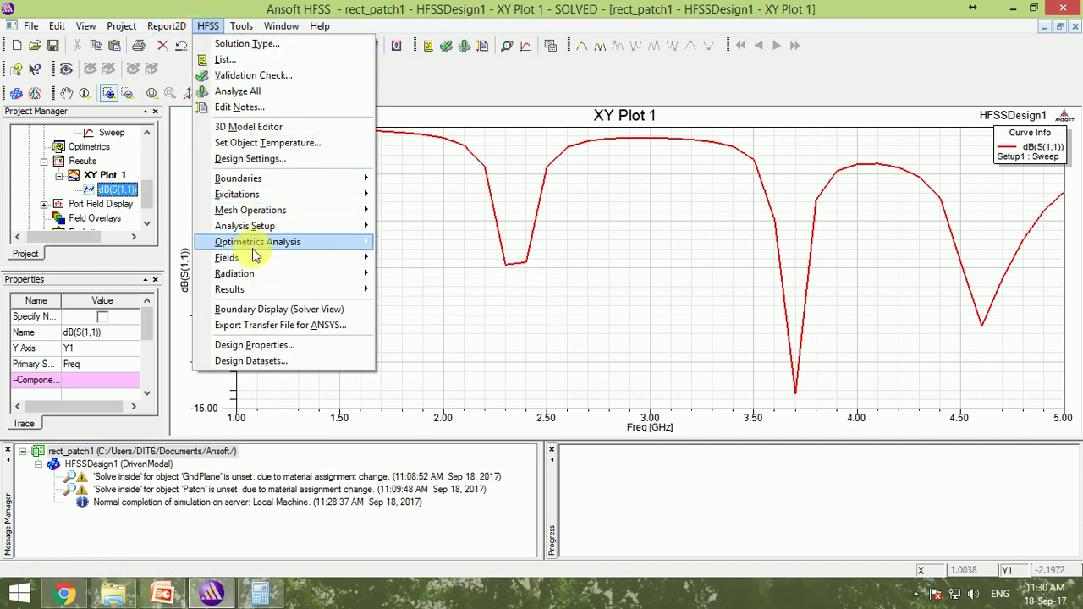
mouse_move(300, 275)
mouse_move(474, 279)
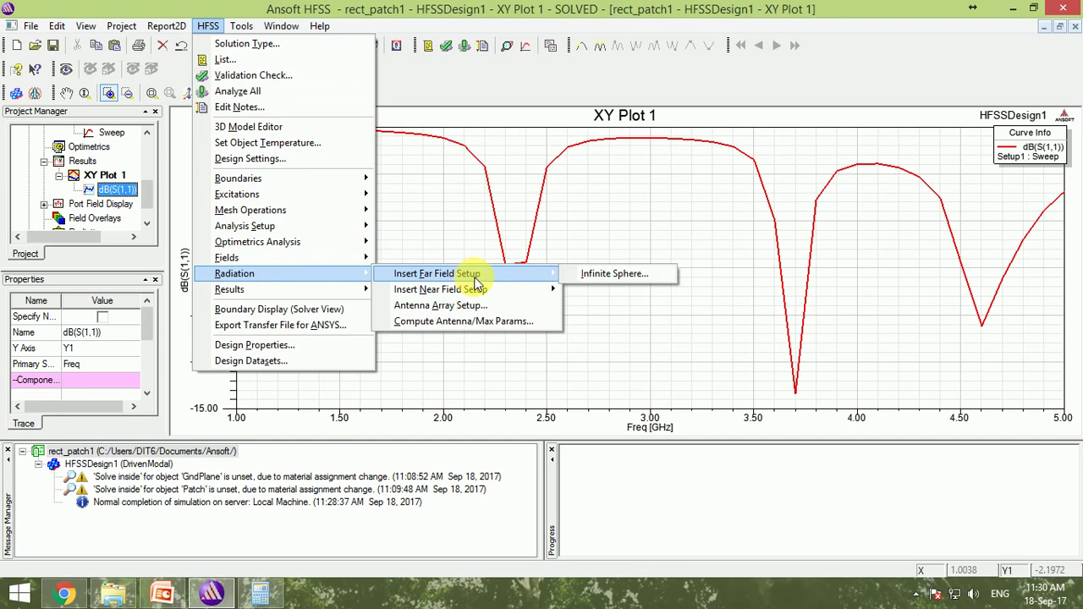
left_click(625, 275)
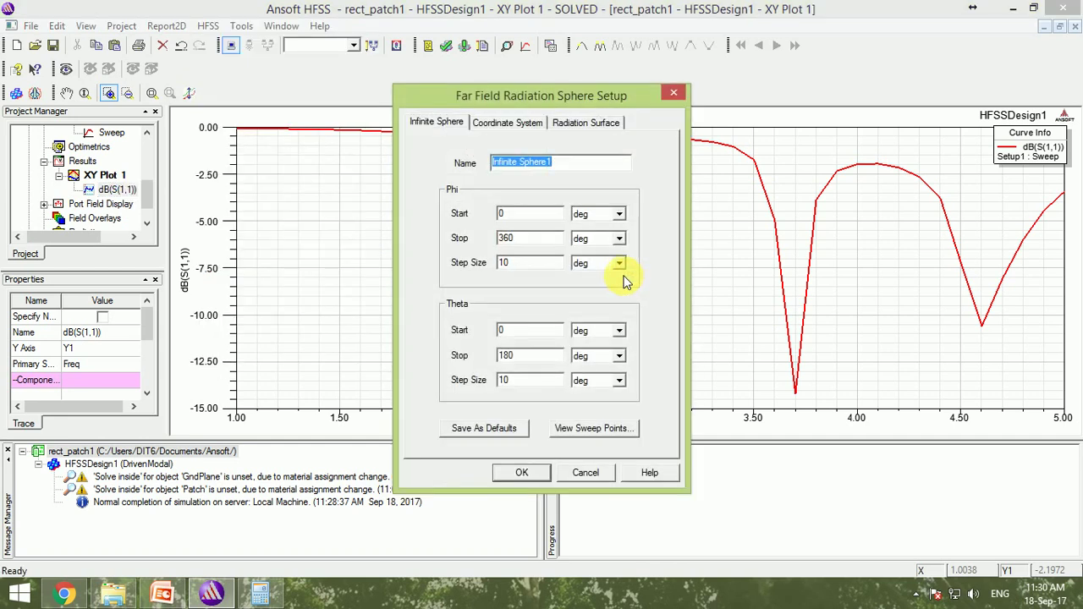
left_click(526, 265)
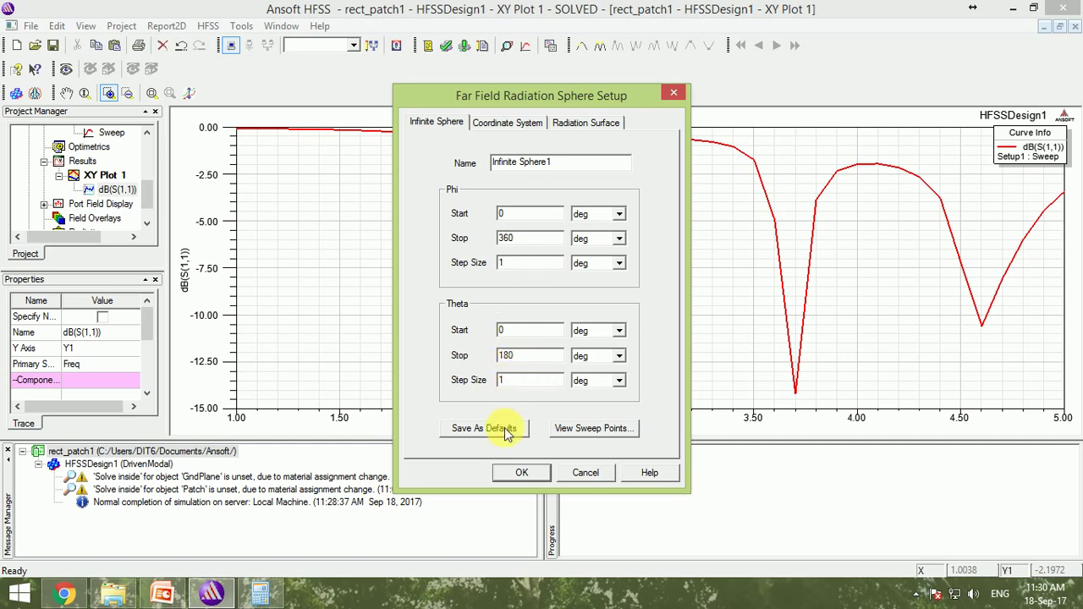
left_click(518, 472)
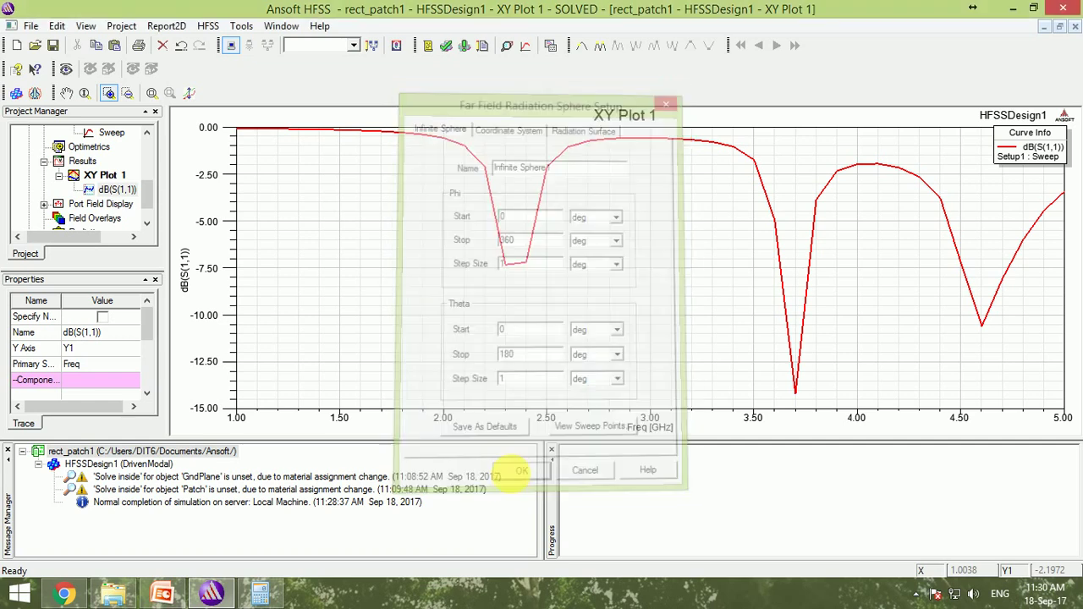
Step: Create a far-field 3D Polar Plot of dB(GainTotal) from the Results folder
left_click(112, 190)
left_click(88, 162)
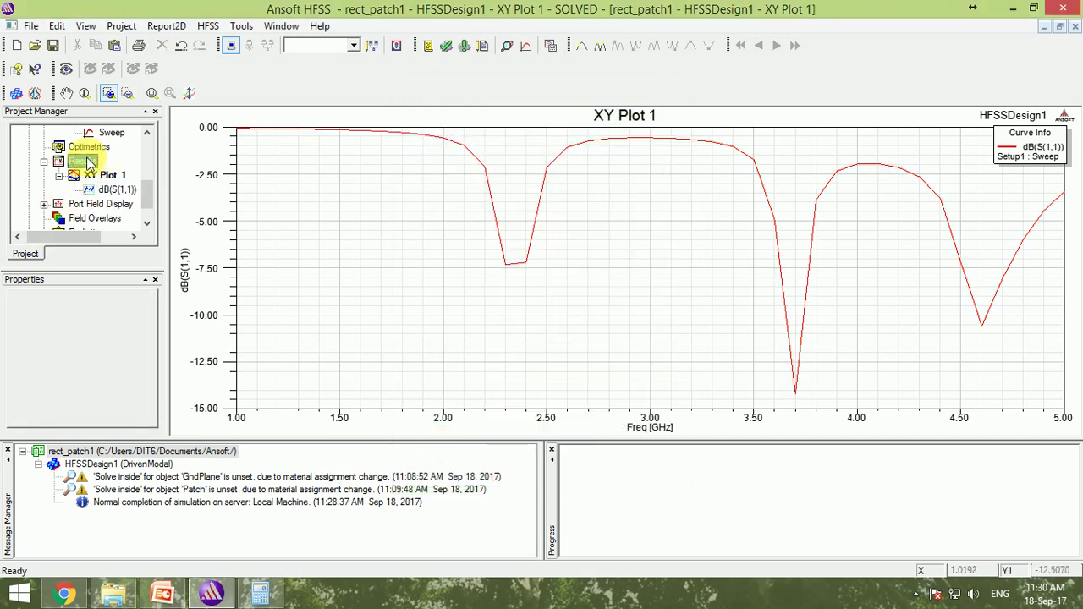
right_click(88, 163)
mouse_move(153, 218)
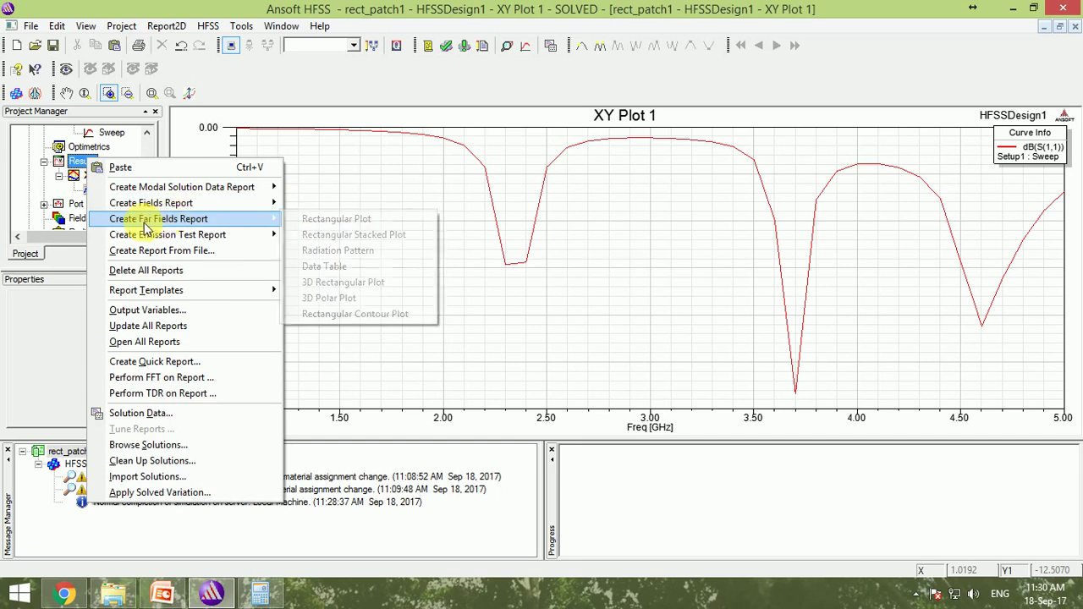
left_click(362, 303)
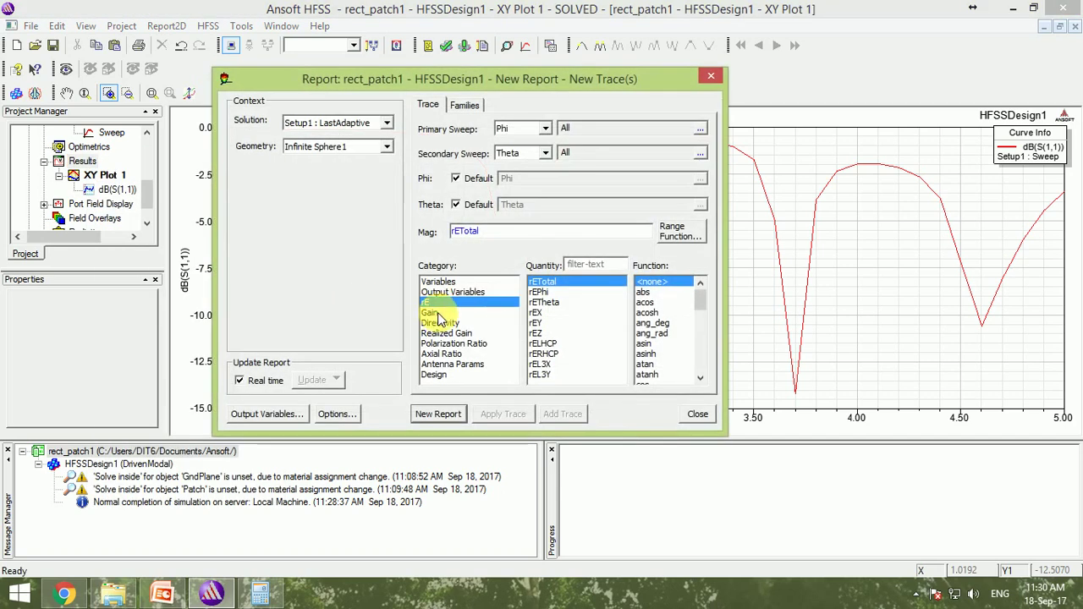
left_click(437, 314)
left_click(646, 353)
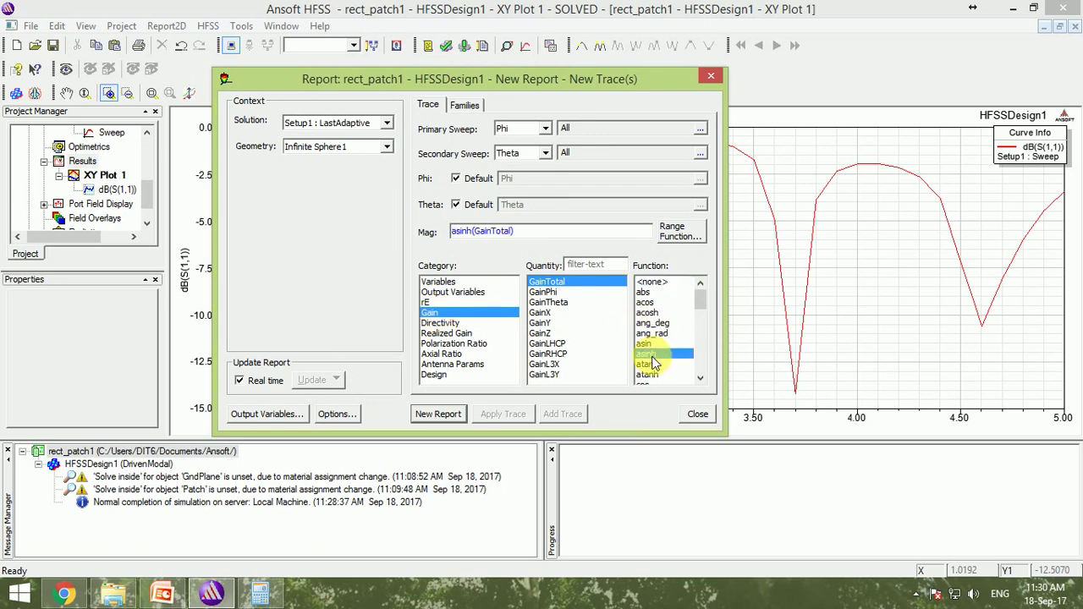
scroll(650, 369, "down", 2)
left_click(643, 344)
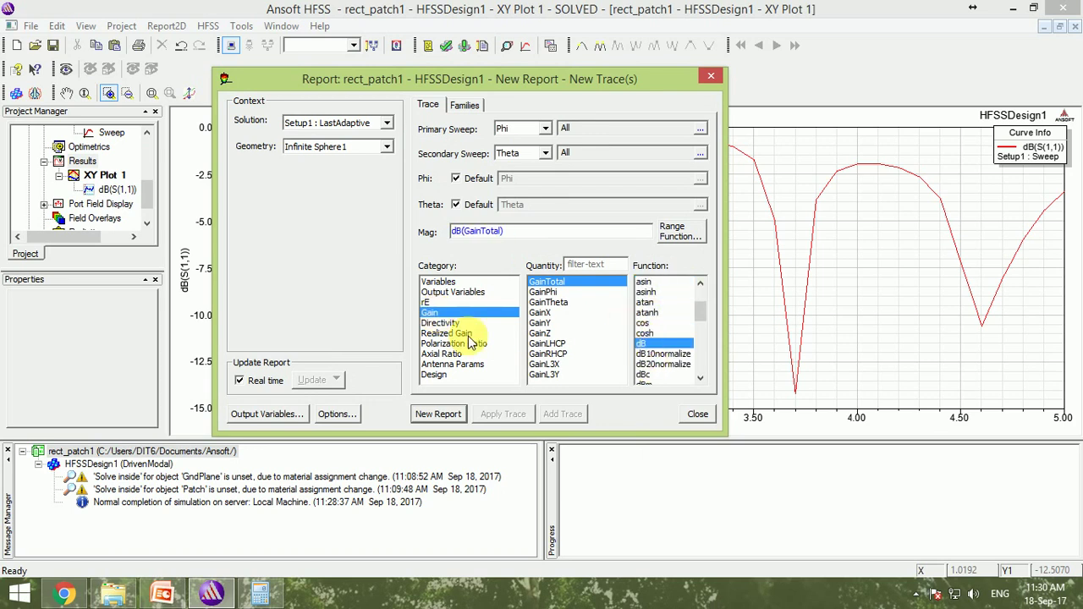
left_click(435, 414)
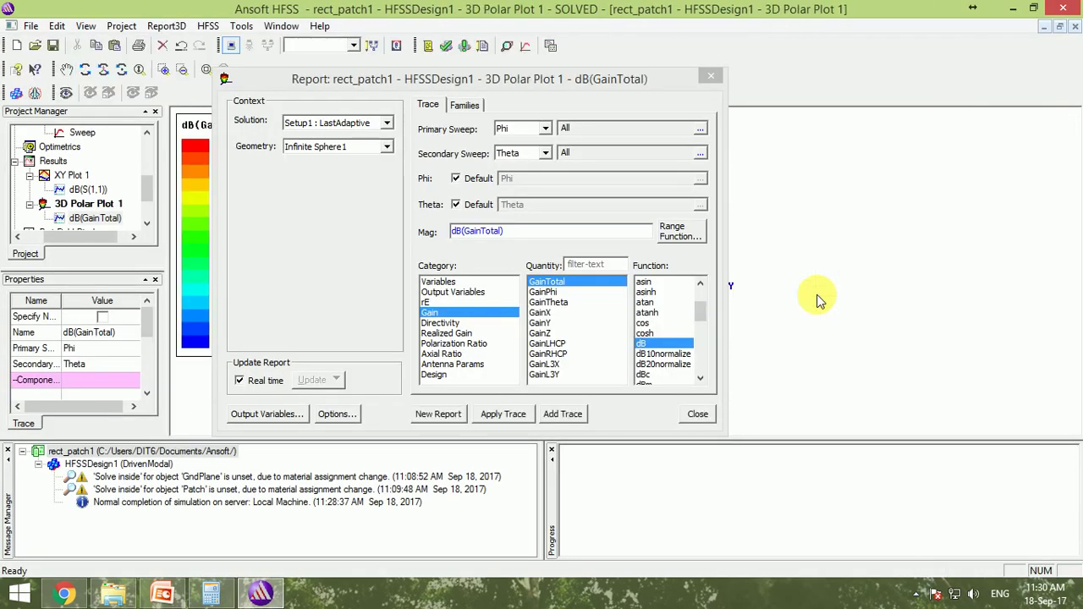
Step: Rotate the 3D gain pattern to inspect it, then bring XY Plot 1 back
left_click(712, 76)
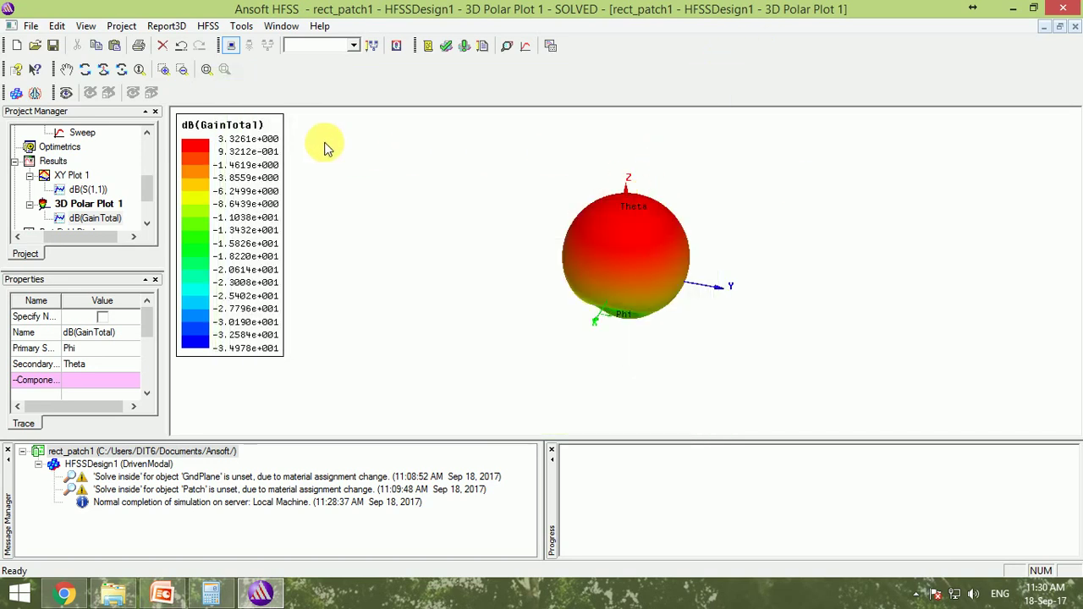
left_click(84, 69)
left_click_drag(713, 262, 416, 213)
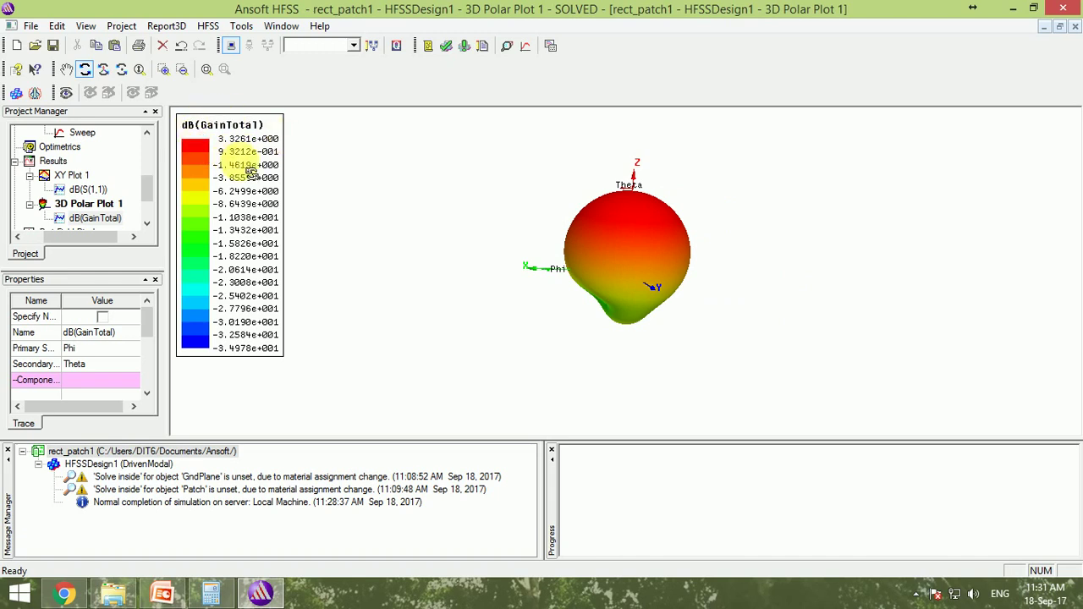
left_click_drag(657, 249, 685, 252)
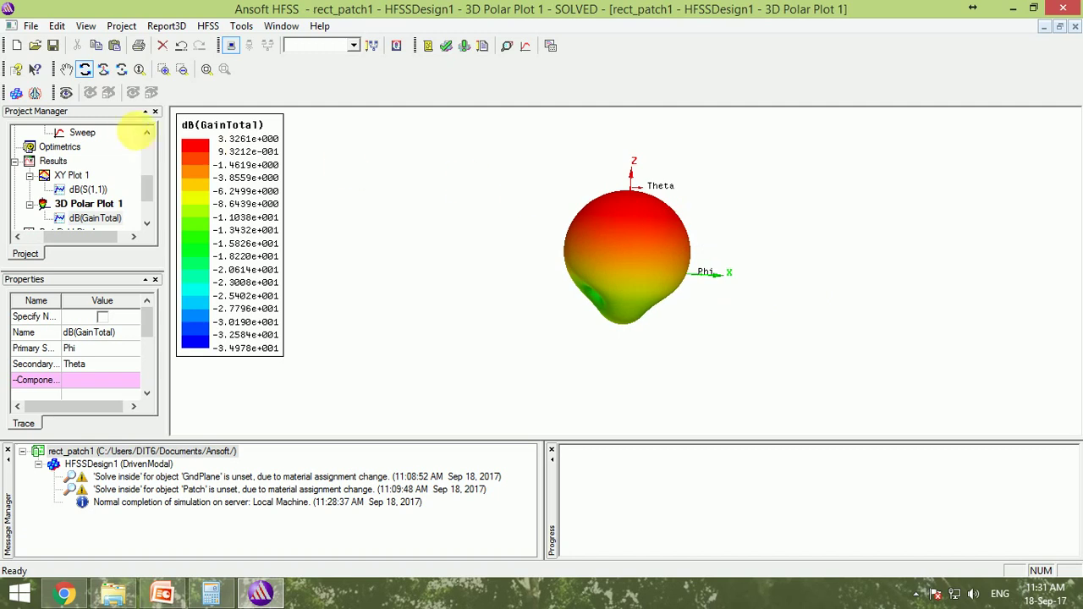
double_click(86, 190)
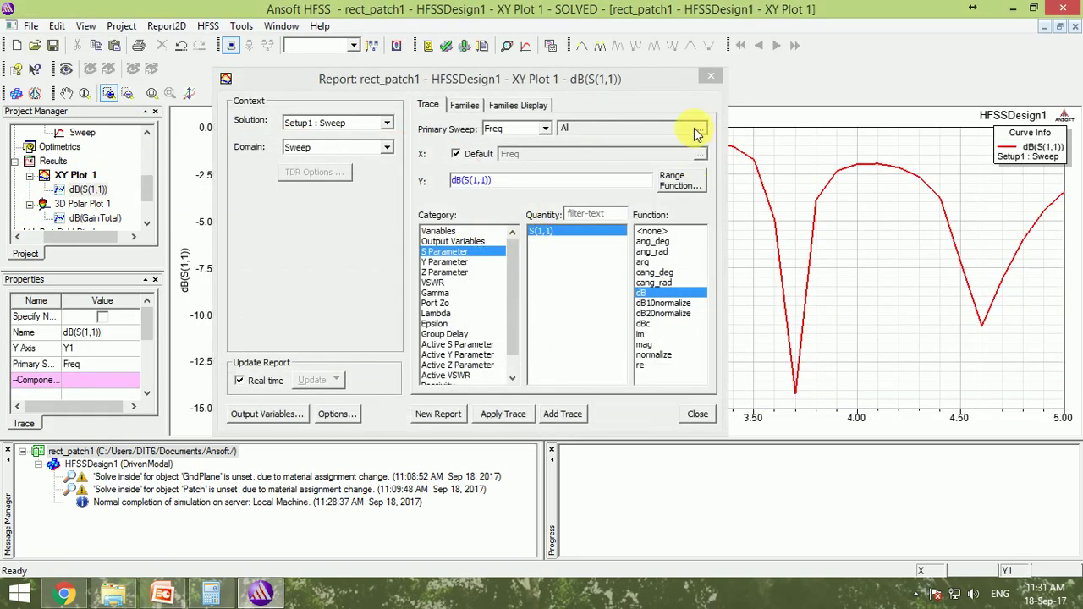
left_click(709, 82)
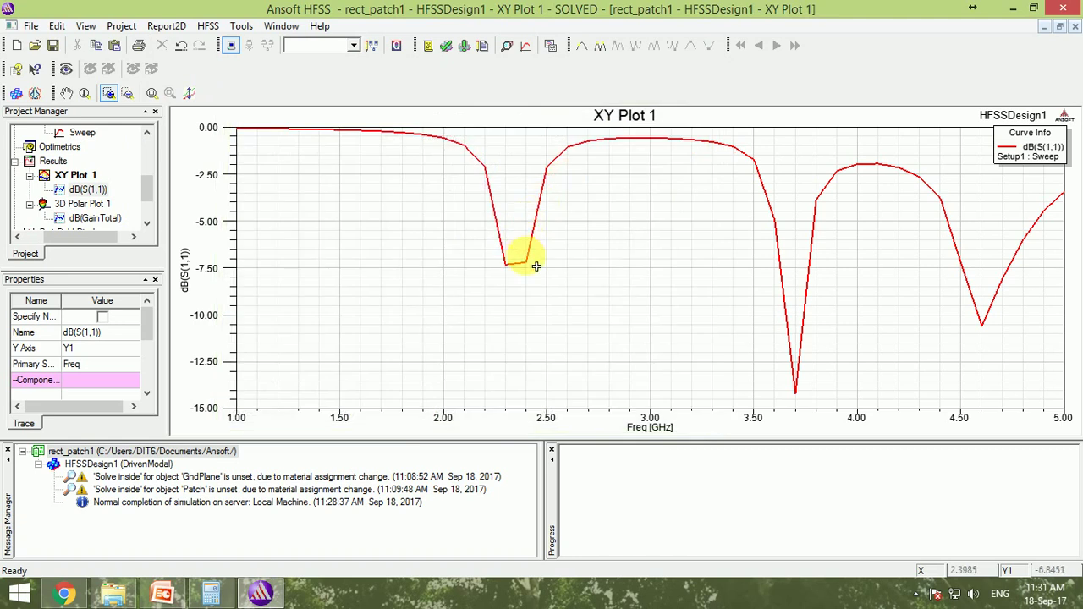